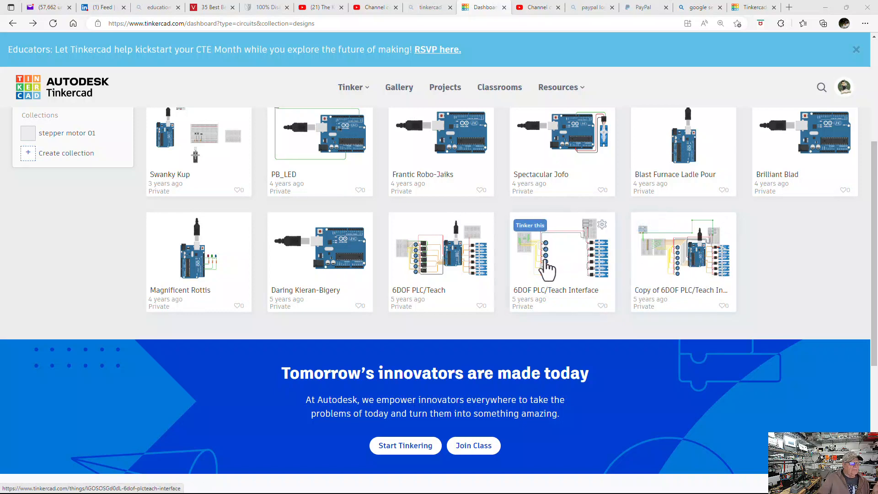
Create a new circuit design from the Circuits collection of your designs.
scroll(546, 262, up, 3)
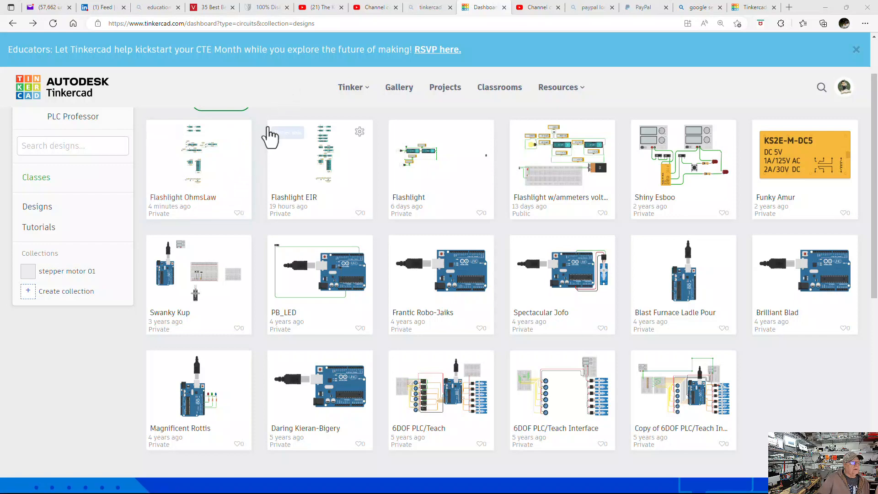
scroll(270, 138, up, 2)
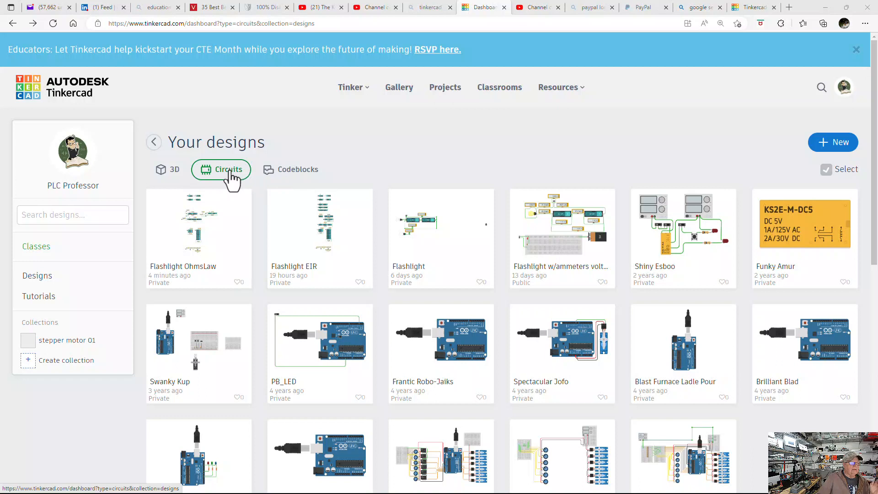
click(834, 150)
click(799, 201)
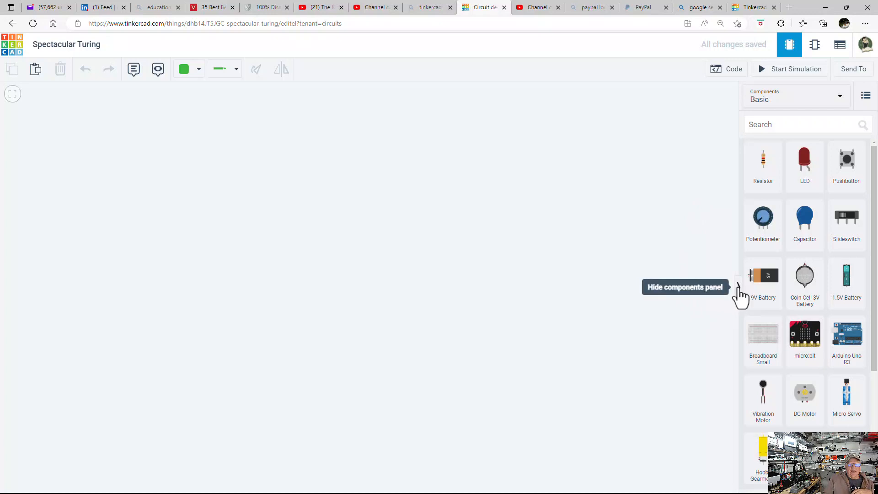
Collapse and reopen the components library, and look through its full set of All components.
click(738, 287)
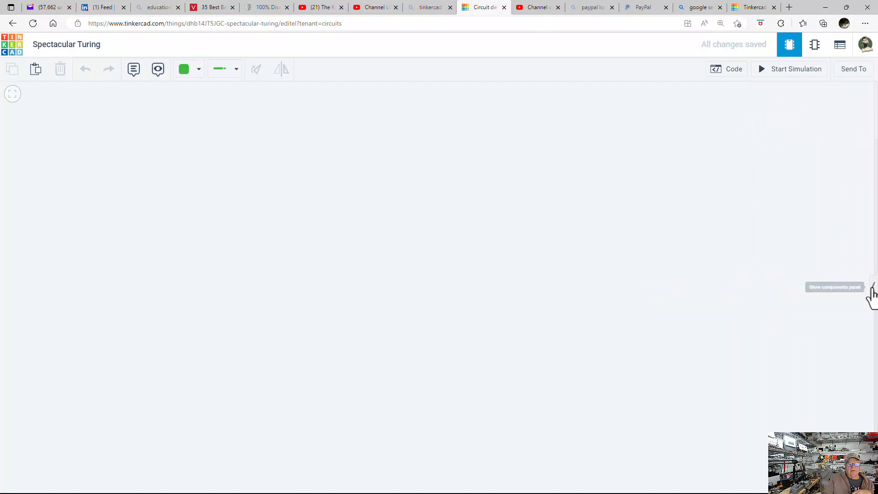
click(873, 295)
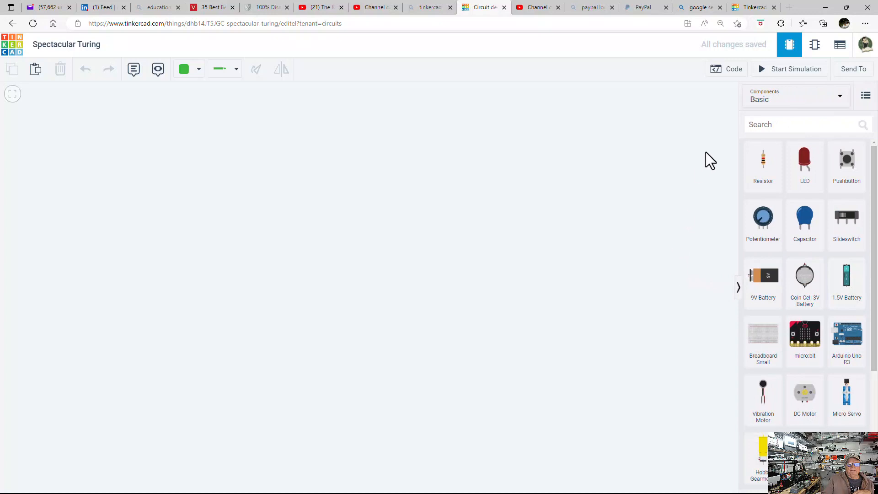
click(842, 101)
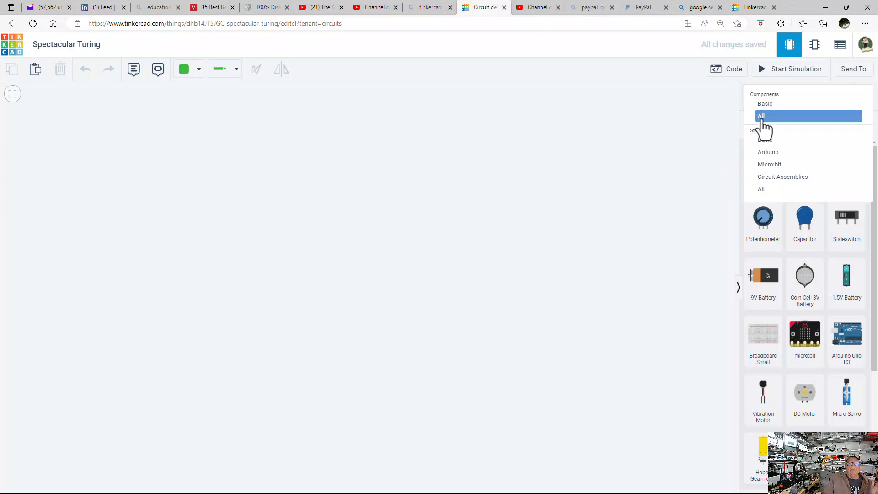
click(762, 117)
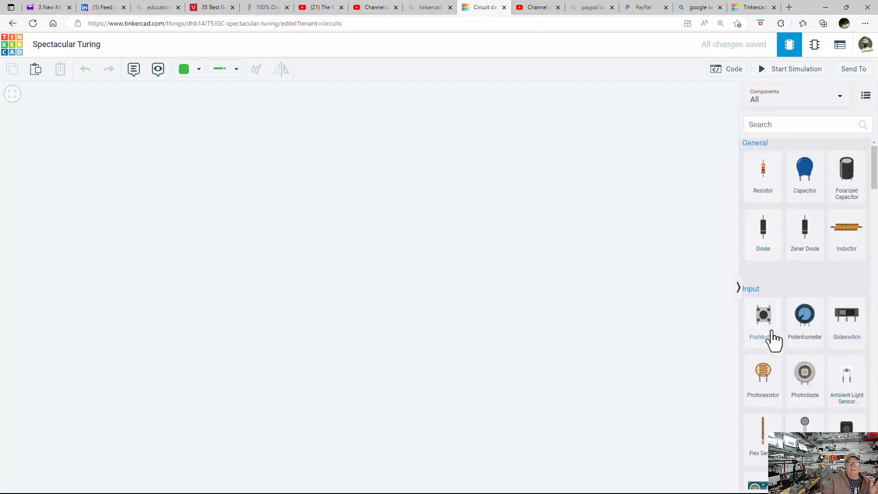
scroll(773, 359, down, 20)
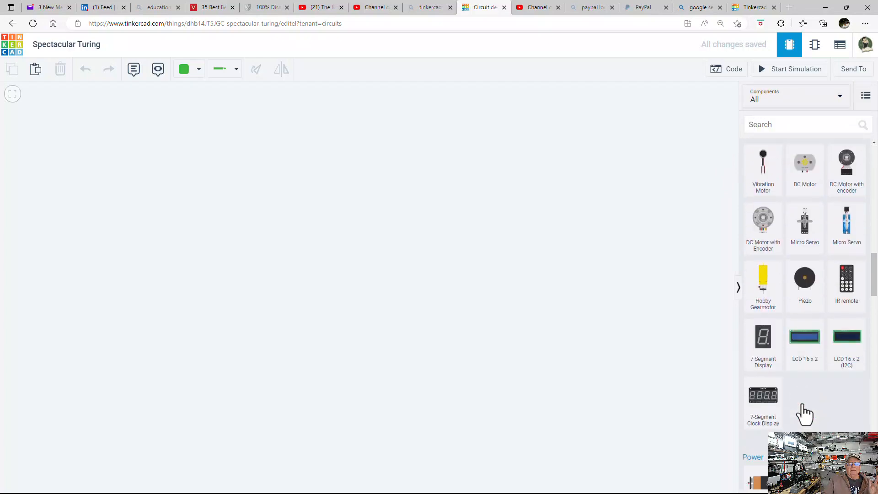
scroll(805, 415, down, 20)
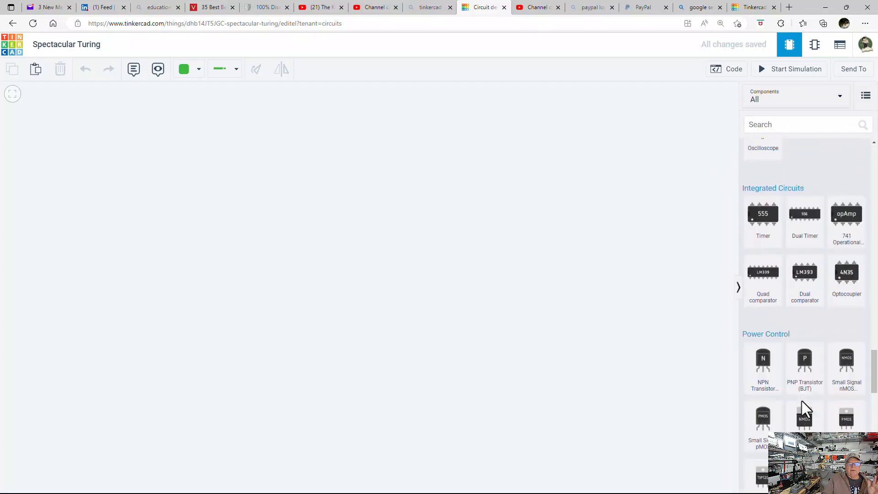
scroll(806, 409, down, 15)
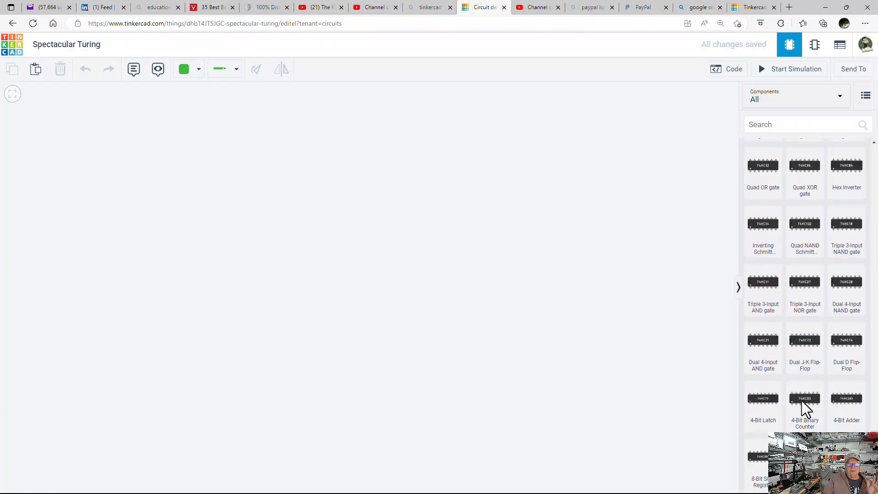
scroll(806, 408, up, 20)
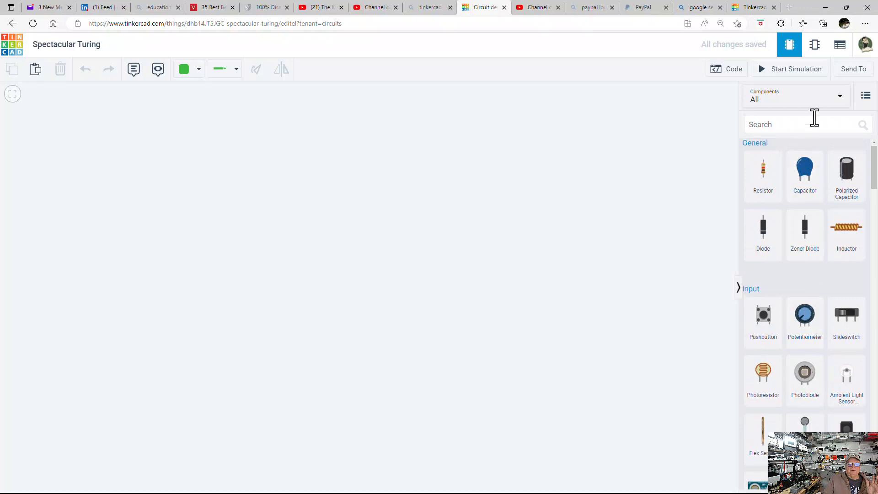
Return the components library to the Basic set and look through its parts.
click(841, 103)
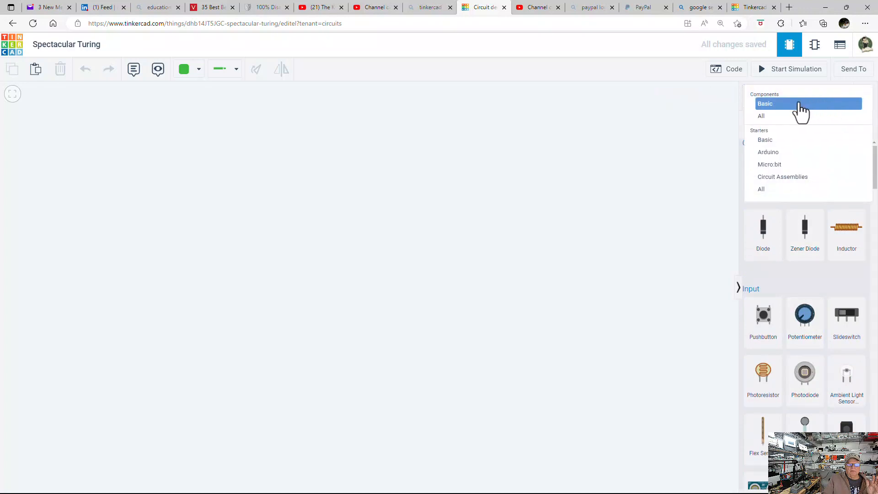
click(765, 103)
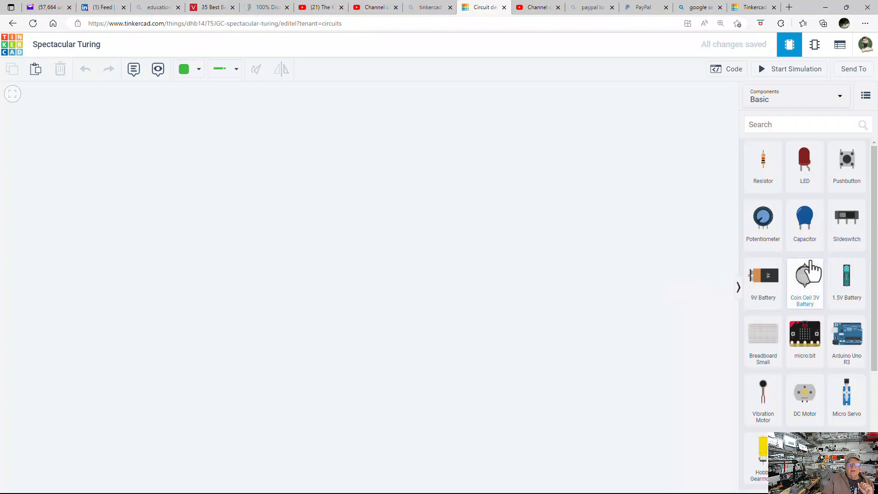
scroll(808, 270, down, 4)
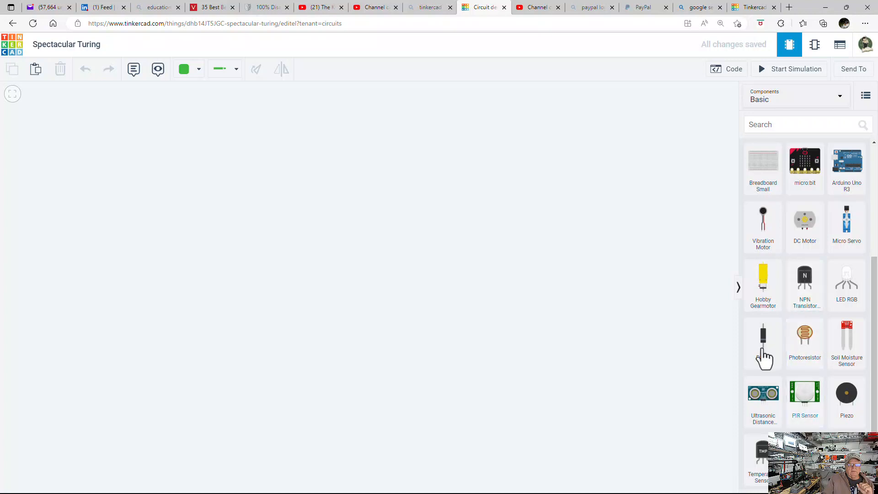
scroll(829, 281, up, 4)
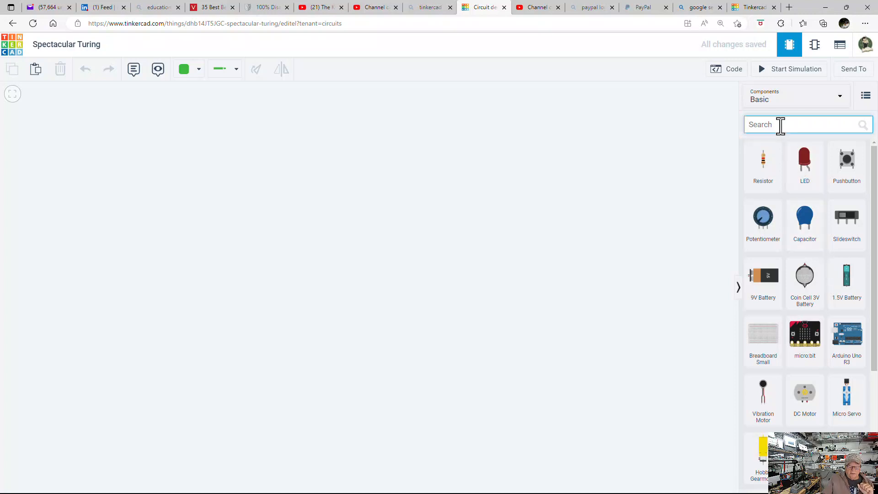
Search the components for "light b" and place a Light bulb in the empty circuit workspace.
text(light)
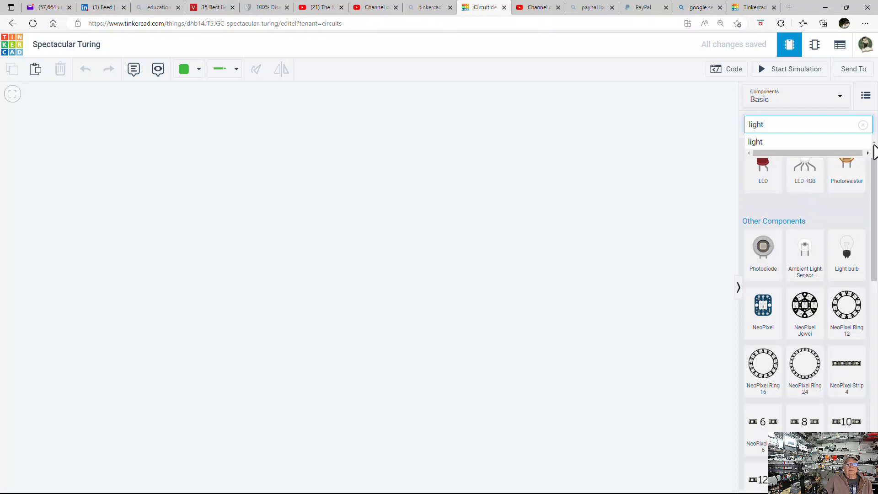
click(734, 169)
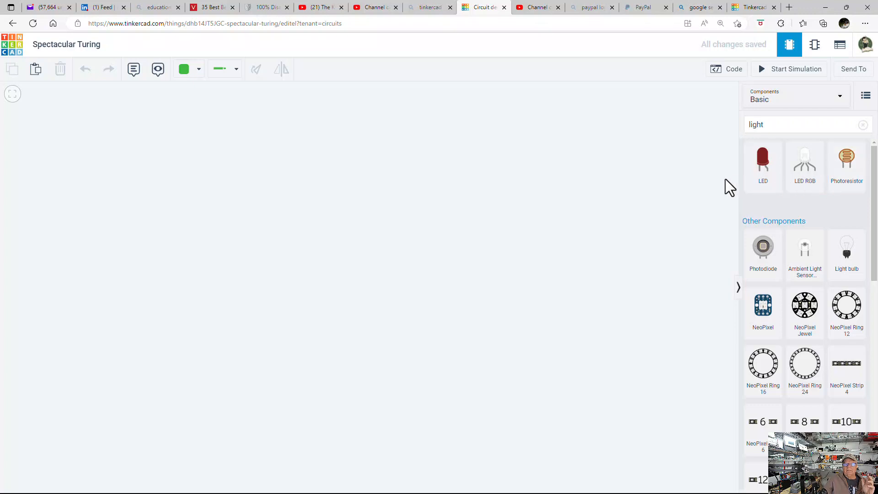
click(770, 125)
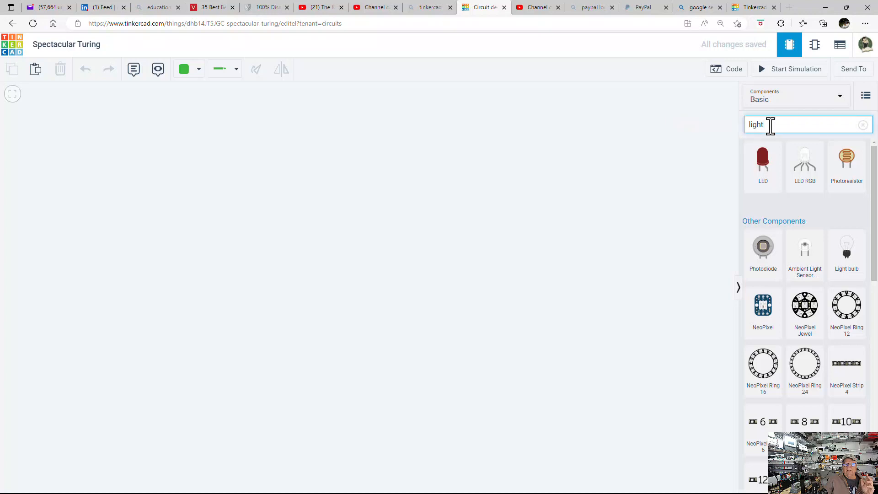
text(b)
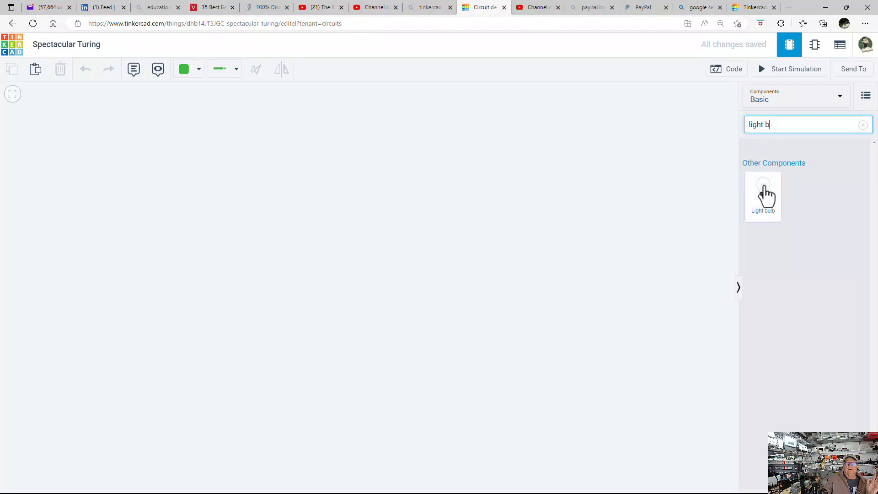
drag(767, 195, 592, 285)
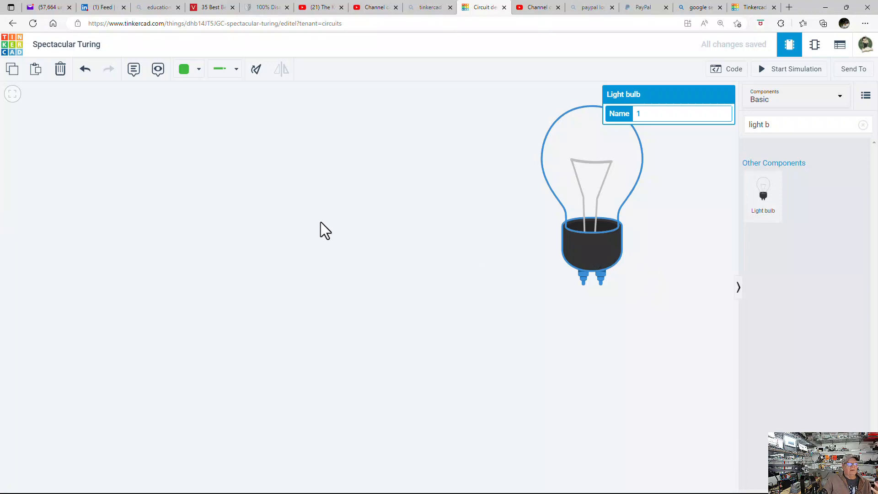
click(636, 207)
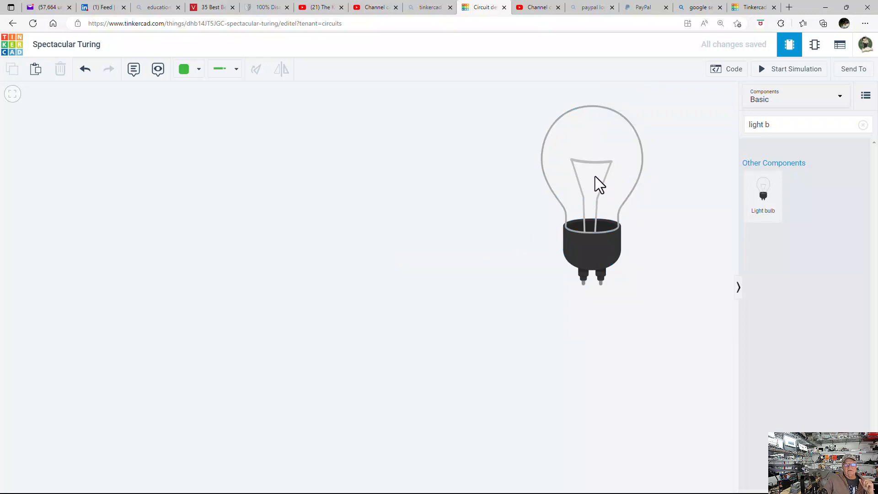
Move the light bulb across to the left part of the circuit workspace.
scroll(594, 177, up, 2)
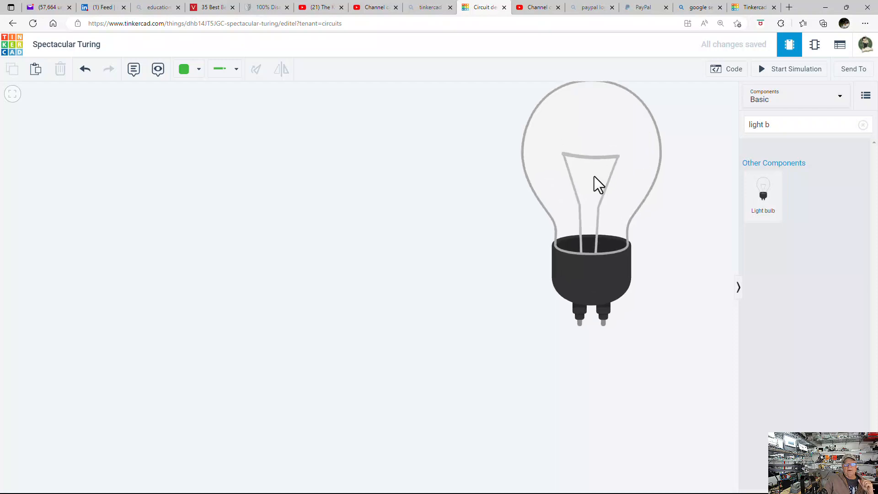
scroll(594, 177, down, 3)
scroll(594, 176, down, 3)
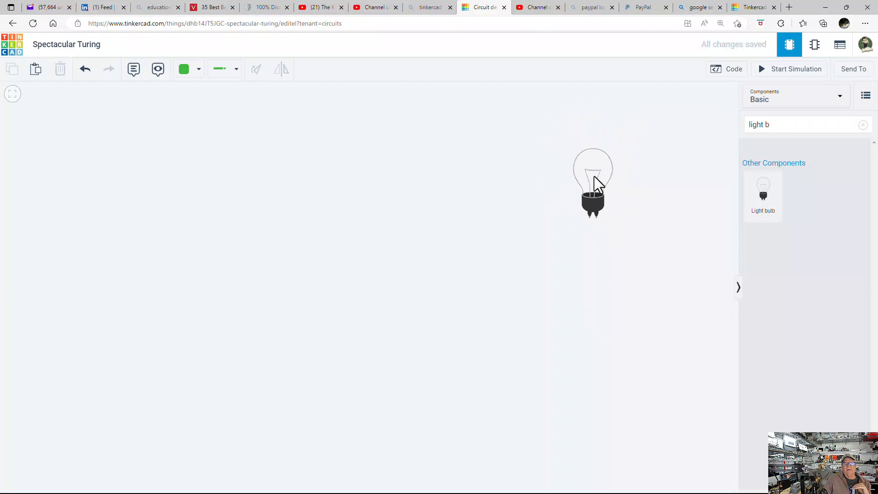
scroll(594, 177, up, 2)
scroll(595, 177, down, 2)
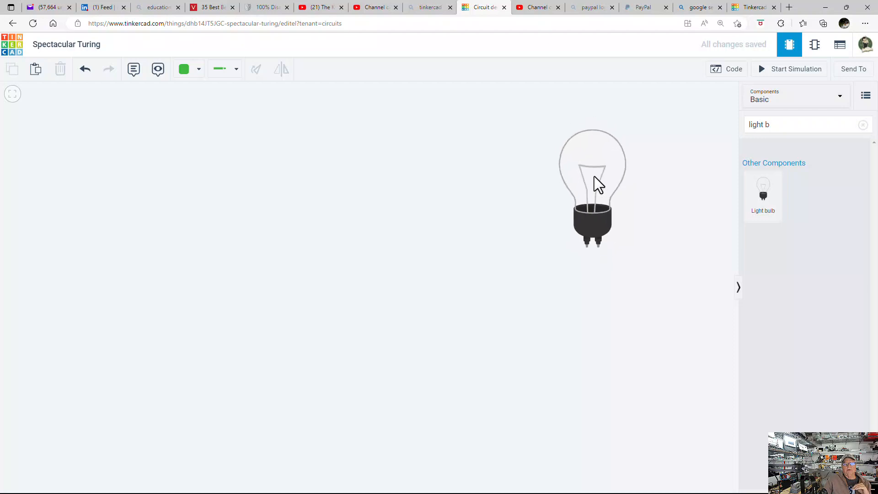
scroll(594, 176, up, 2)
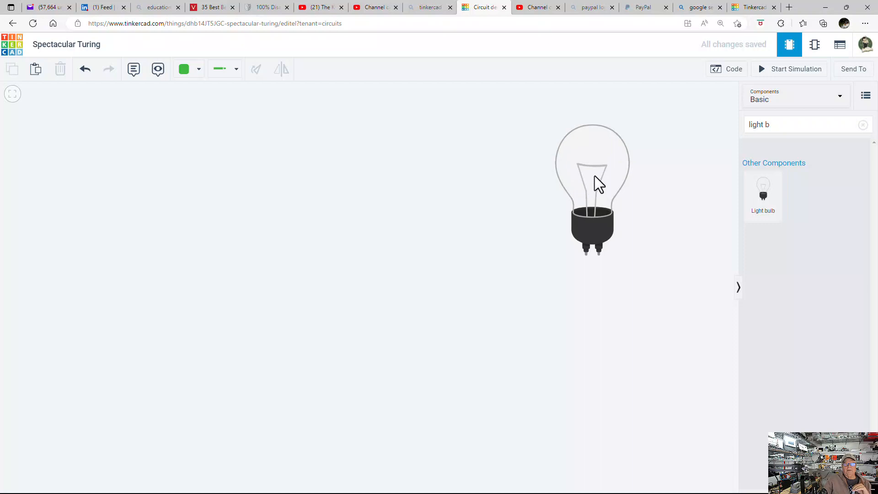
click(599, 185)
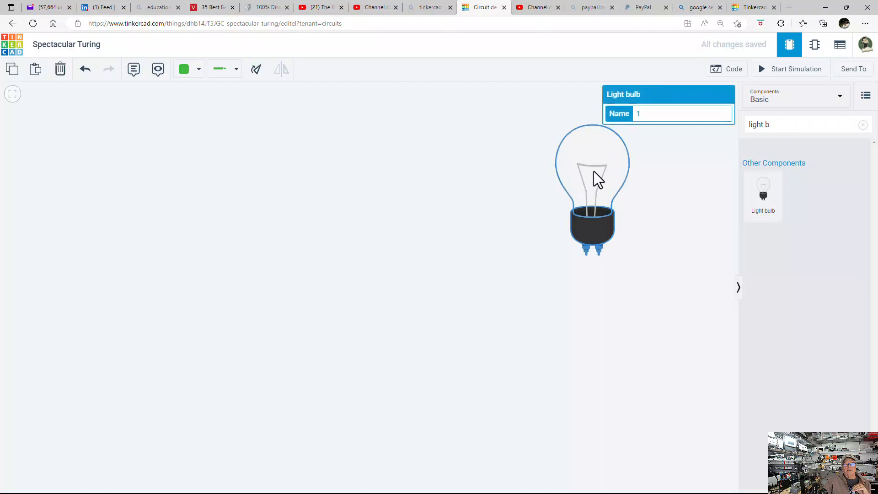
drag(593, 171, 212, 201)
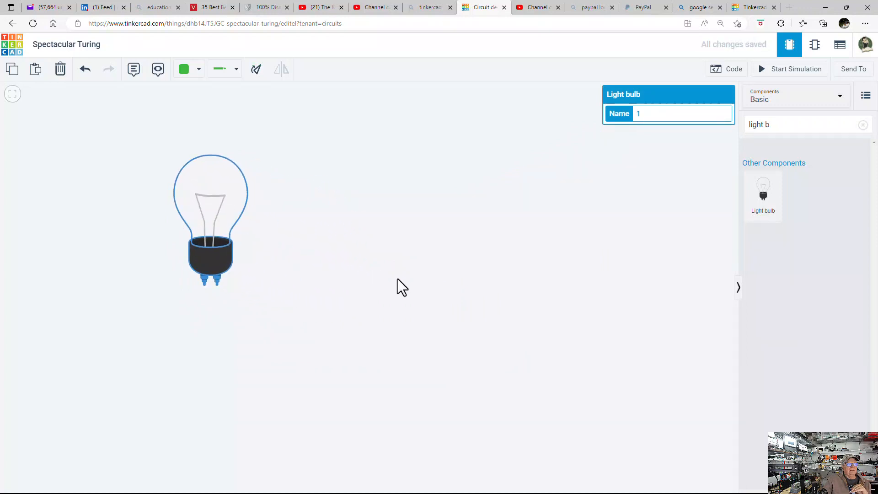
scroll(400, 289, up, 3)
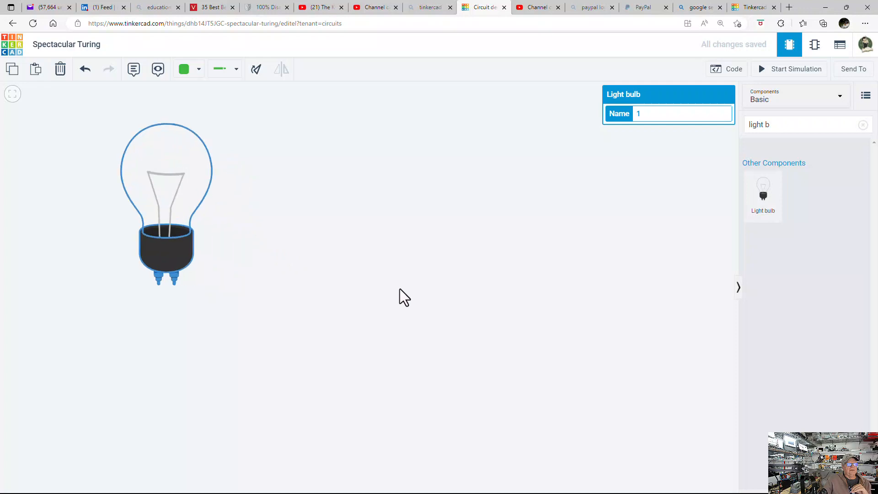
scroll(400, 289, down, 4)
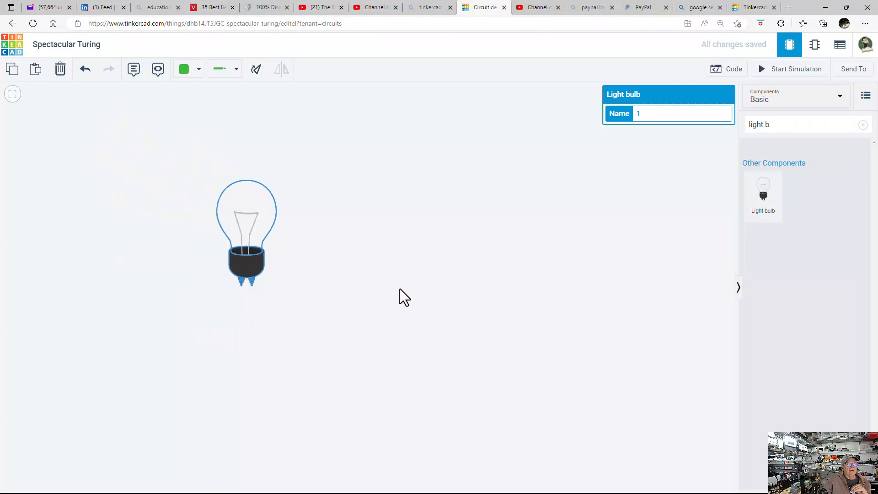
scroll(302, 243, up, 1)
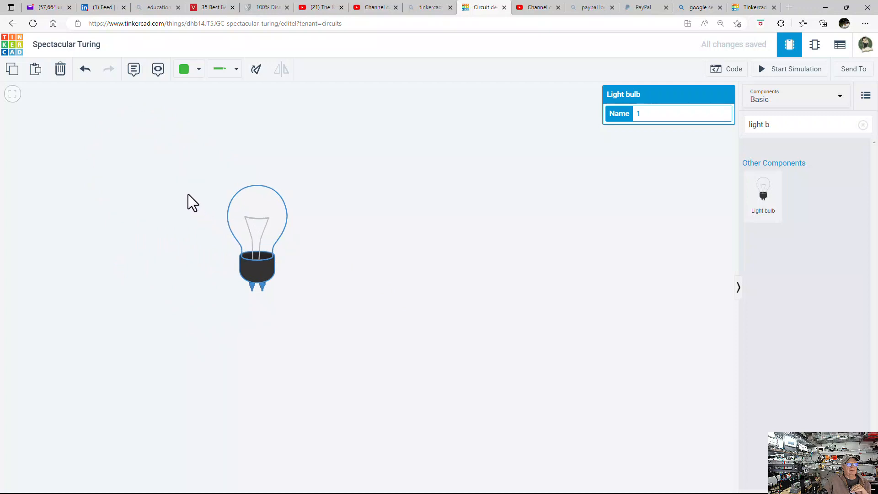
scroll(189, 194, up, 3)
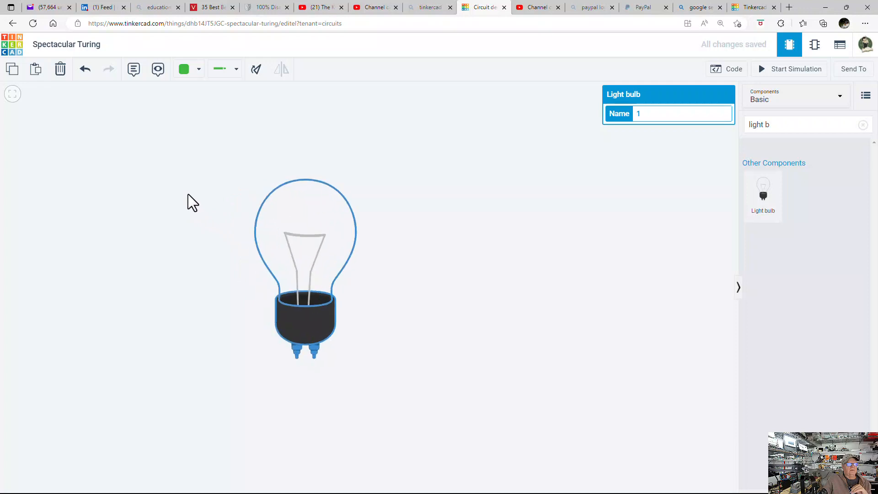
scroll(188, 194, up, 2)
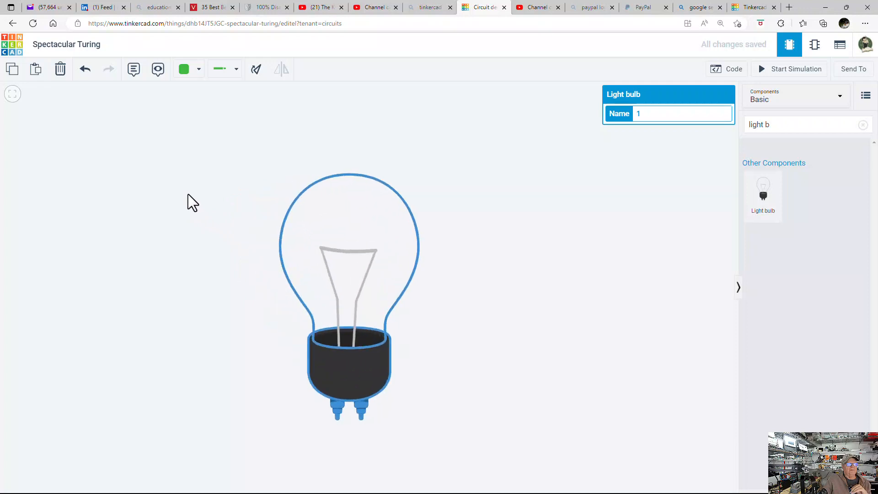
scroll(188, 194, up, 1)
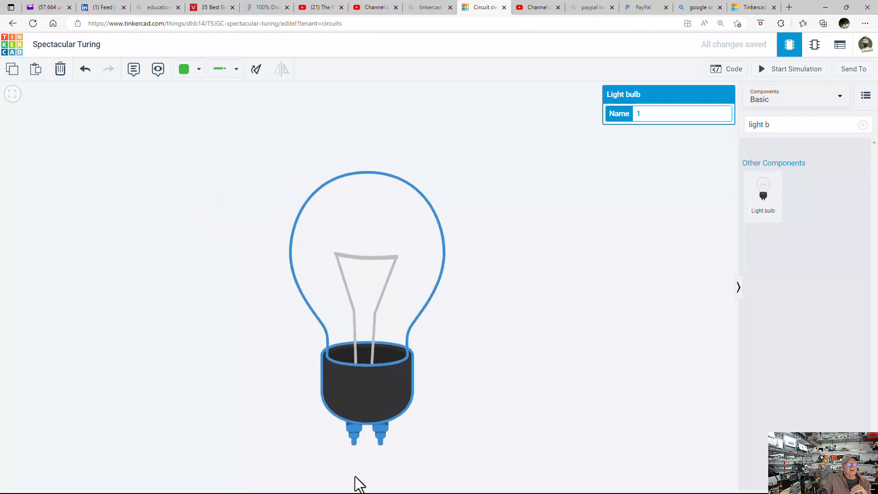
scroll(364, 461, down, 4)
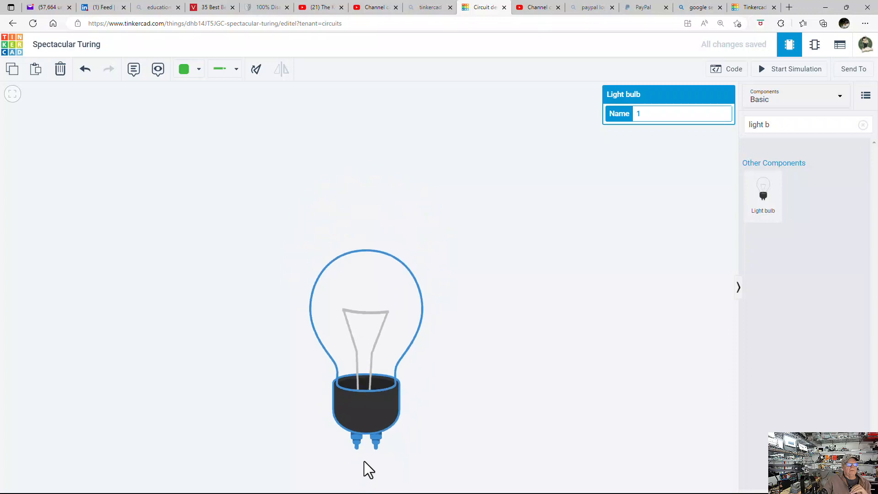
scroll(364, 462, down, 3)
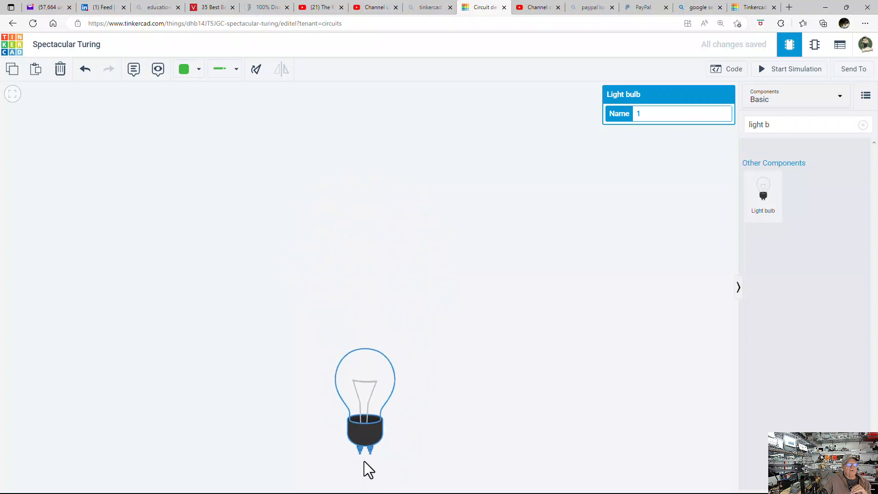
Zoom out and in on the workspace and pan it around to view the light bulb at different sizes and positions.
scroll(364, 461, down, 1)
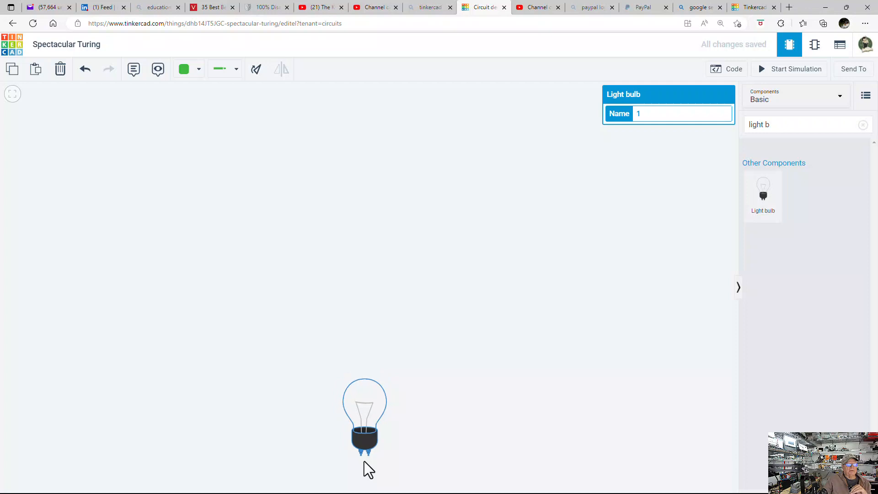
scroll(366, 374, down, 2)
scroll(362, 326, down, 1)
scroll(361, 326, down, 1)
scroll(358, 246, down, 2)
scroll(359, 247, up, 3)
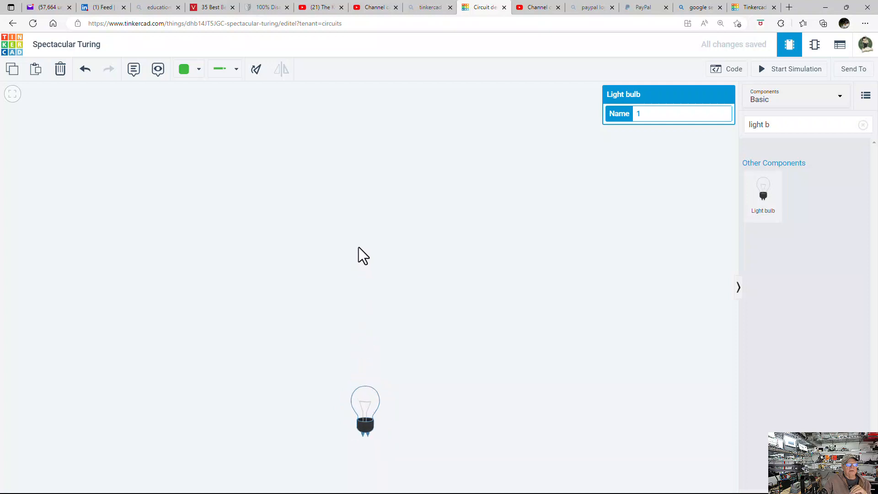
scroll(358, 247, up, 1)
drag(409, 396, 421, 287)
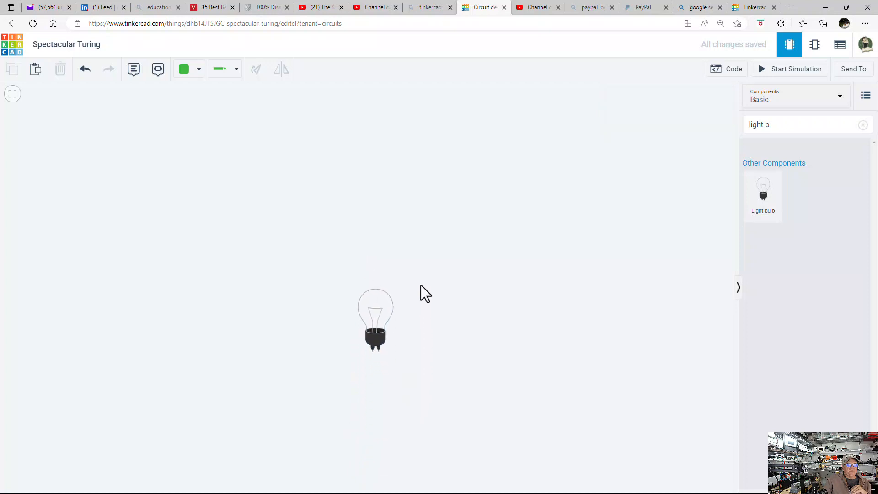
scroll(437, 310, up, 1)
scroll(438, 308, up, 1)
scroll(426, 316, up, 1)
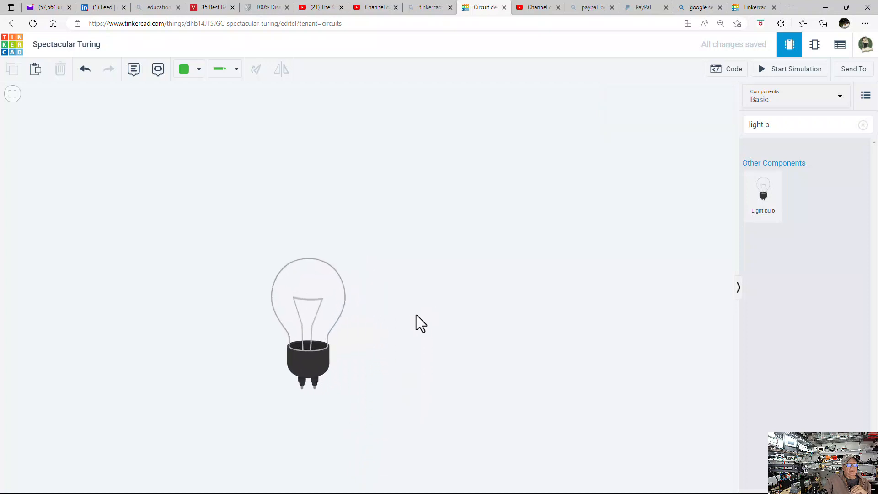
drag(418, 301, 526, 275)
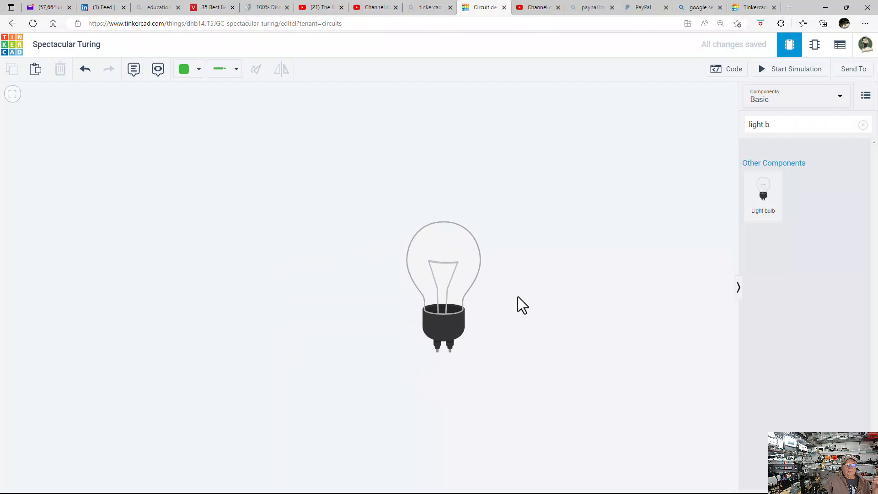
drag(518, 296, 535, 272)
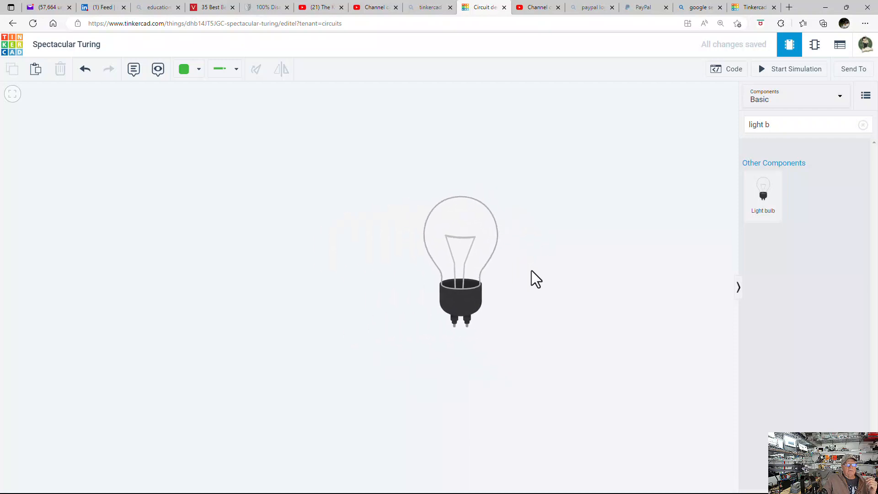
drag(399, 268, 296, 238)
Reposition the light bulb in the workspace, moving it to the left and back to the right.
click(369, 213)
drag(369, 213, 265, 232)
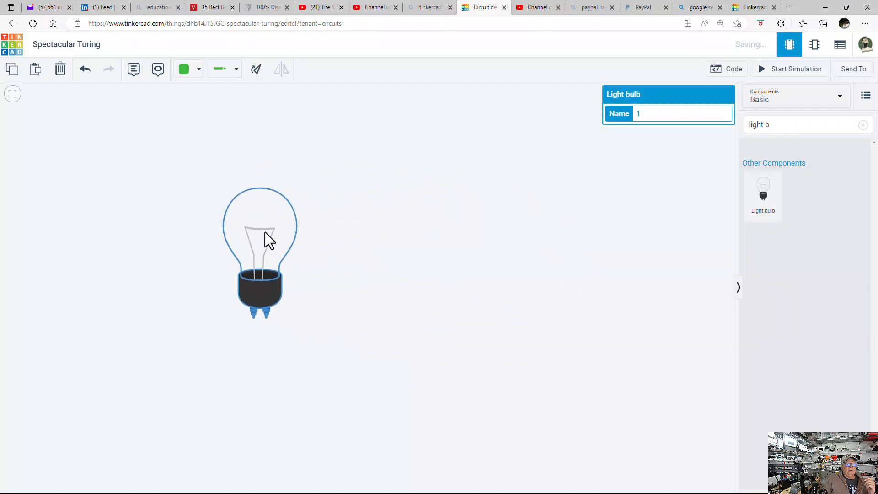
click(379, 225)
drag(424, 224, 475, 216)
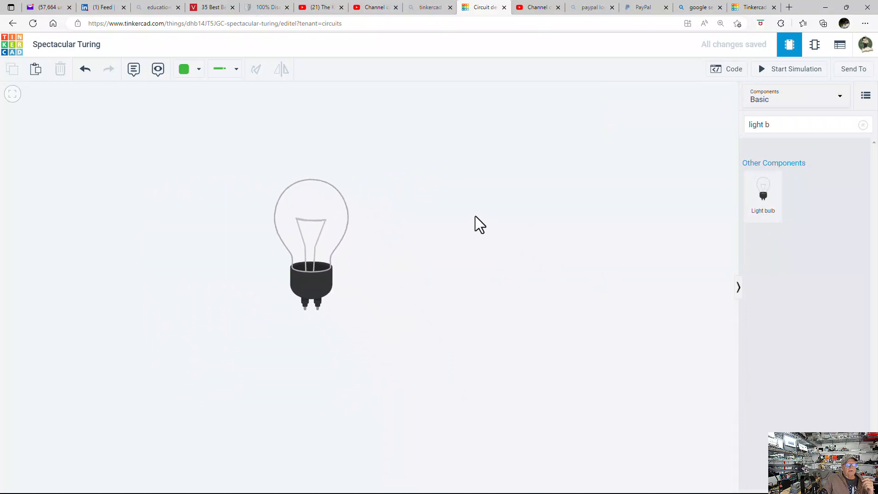
drag(302, 227, 423, 247)
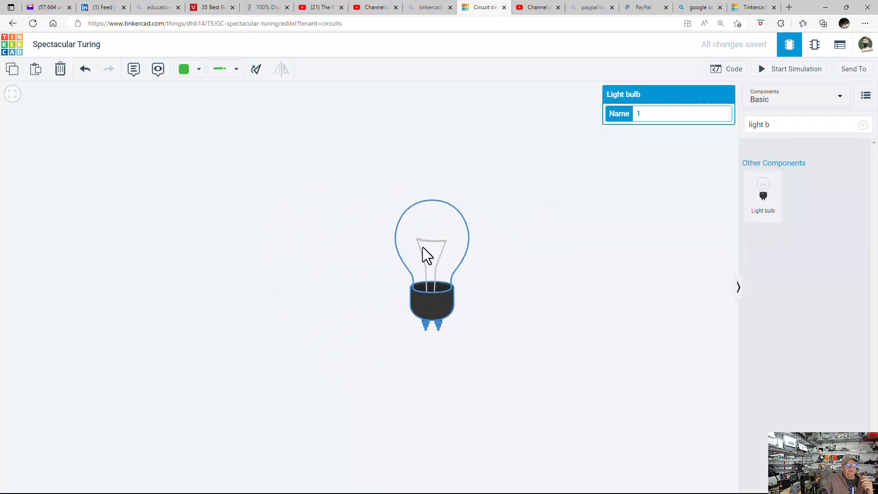
click(504, 248)
drag(505, 247, 457, 247)
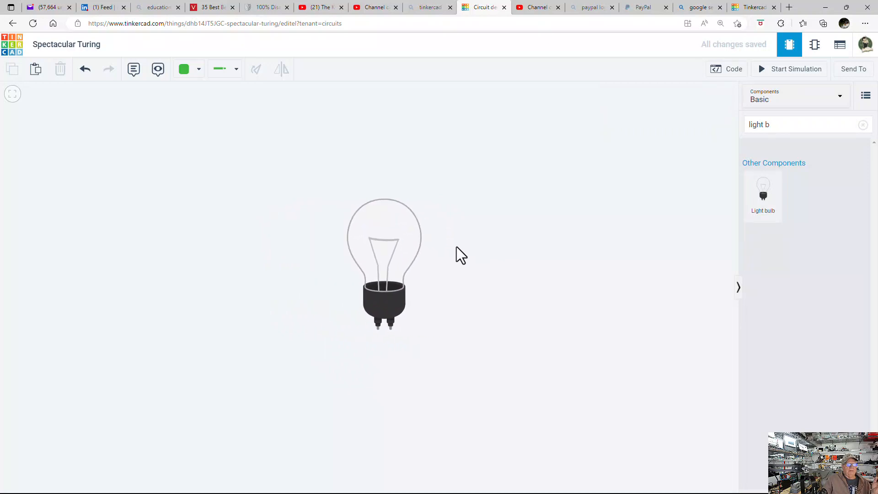
Place a second Light bulb to the right of the first one.
drag(765, 208, 545, 296)
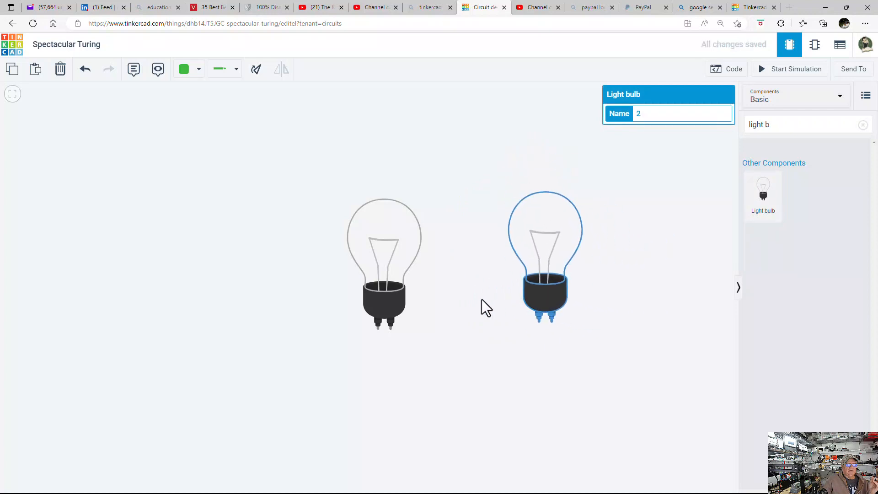
click(482, 299)
drag(482, 300, 427, 270)
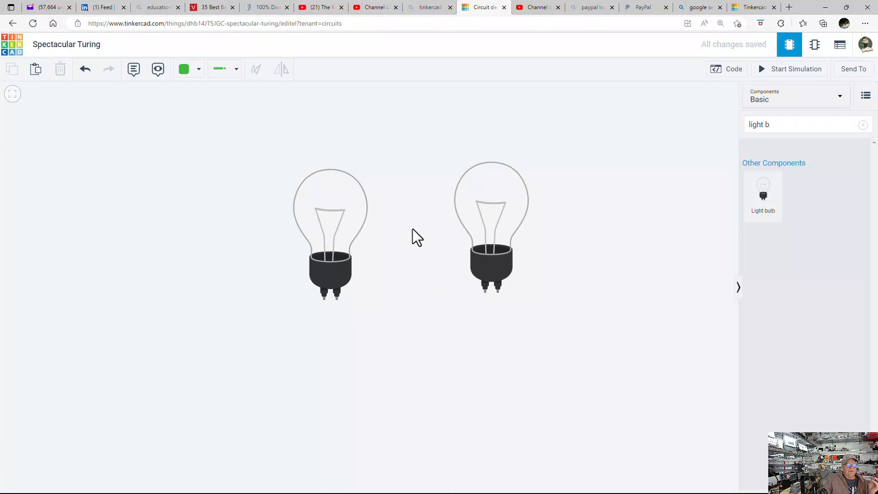
Examine the two light bulbs at different zoom levels, zooming about different points of the workspace.
scroll(413, 229, up, 3)
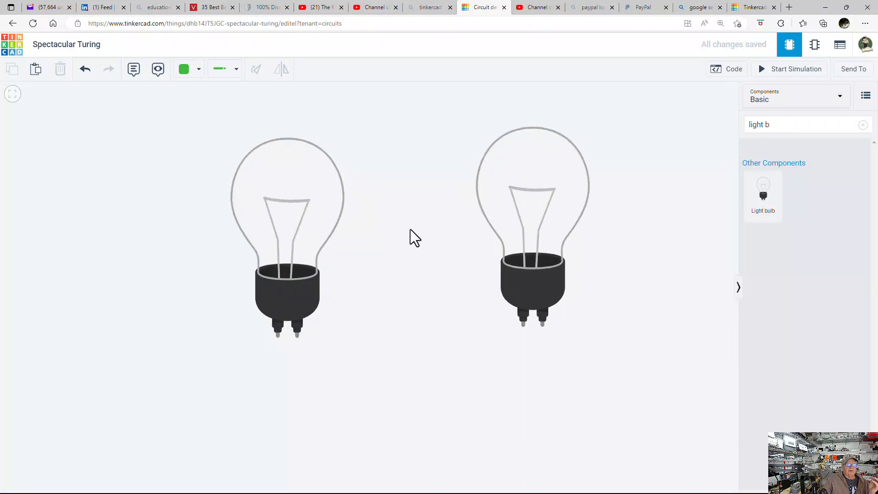
scroll(410, 235, up, 1)
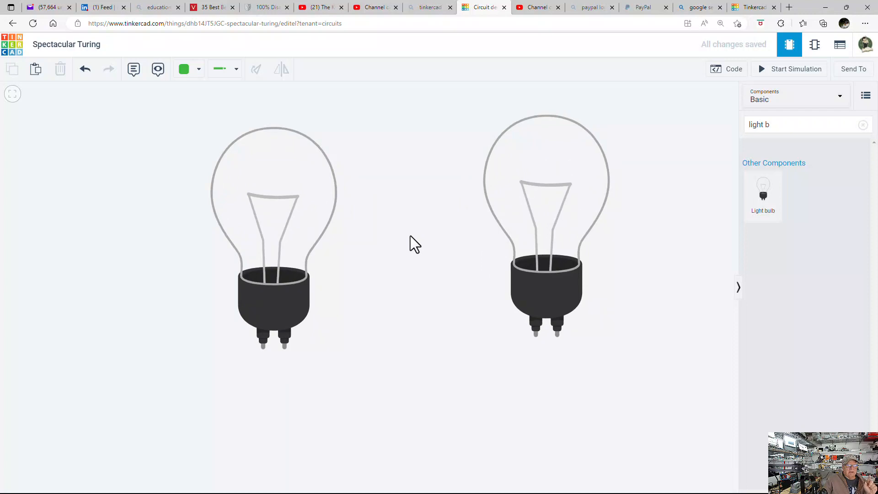
scroll(411, 235, down, 1)
scroll(411, 235, down, 2)
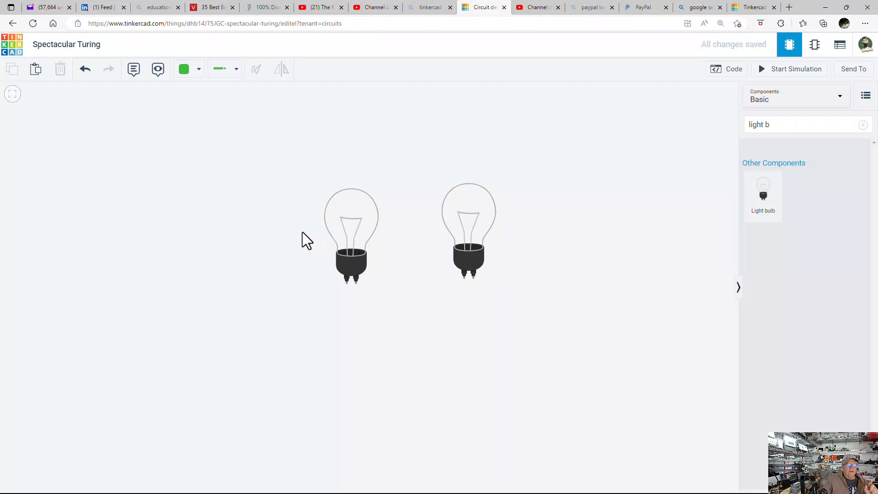
scroll(303, 232, up, 3)
scroll(303, 232, down, 3)
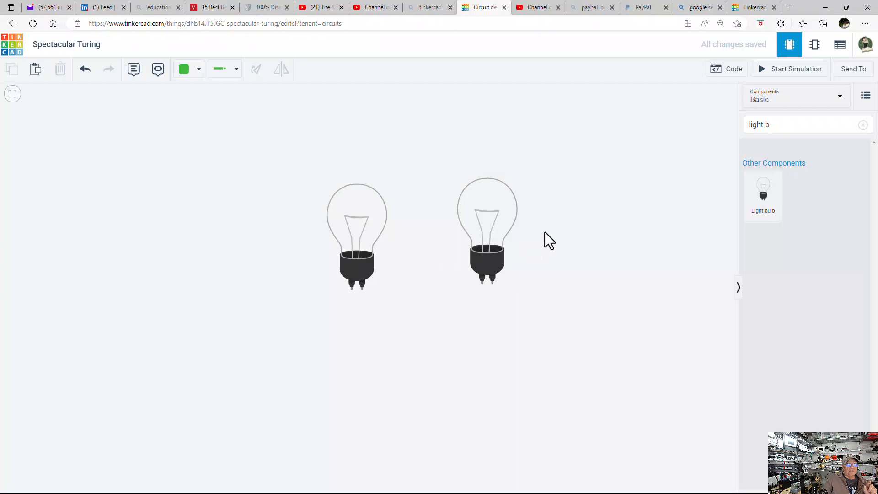
scroll(545, 232, up, 3)
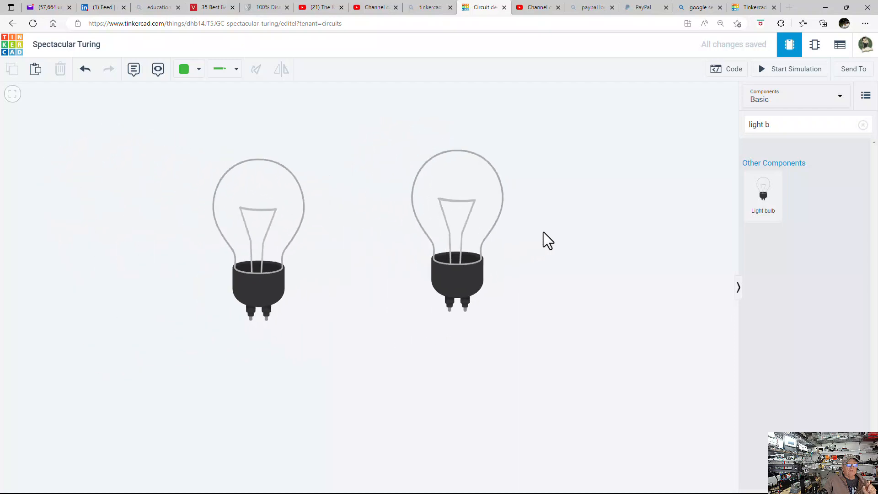
scroll(362, 121, up, 3)
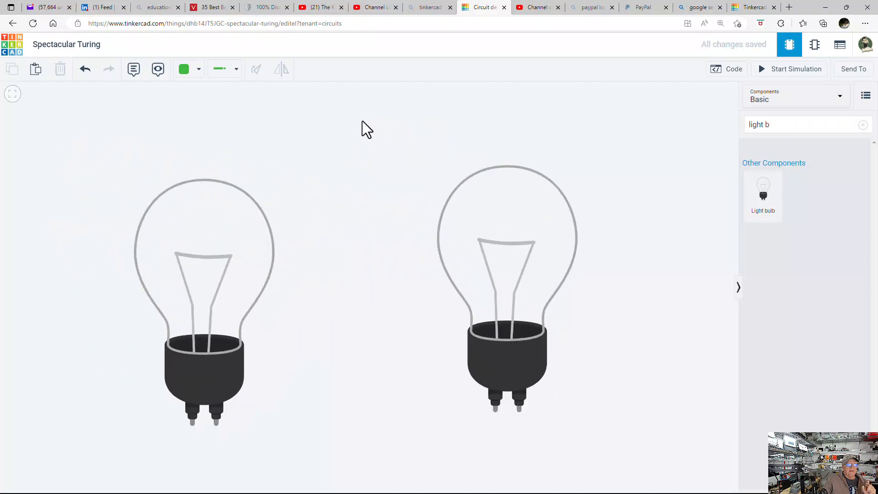
scroll(363, 121, down, 3)
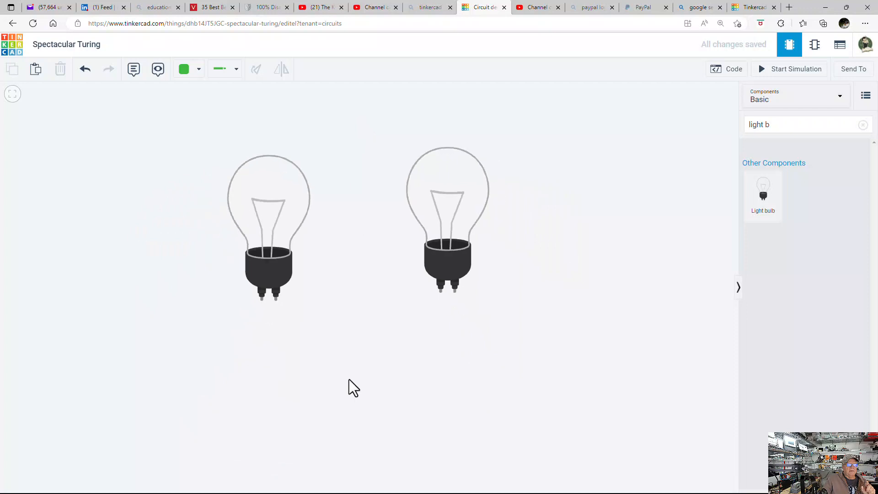
scroll(349, 380, up, 3)
scroll(350, 380, down, 3)
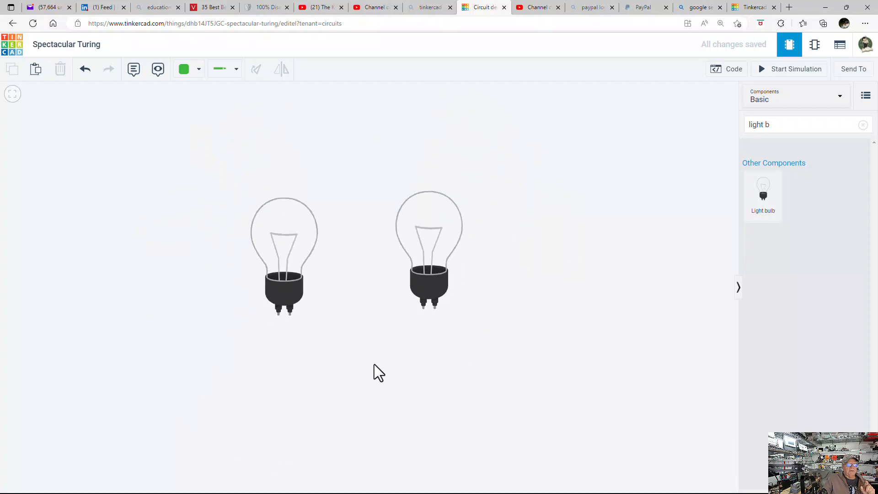
Delete the second light bulb and select the first one.
click(437, 292)
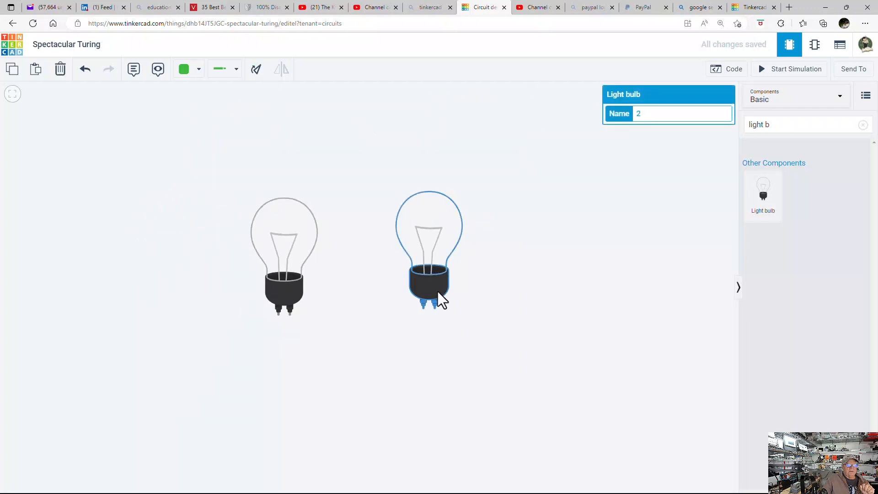
key(Delete)
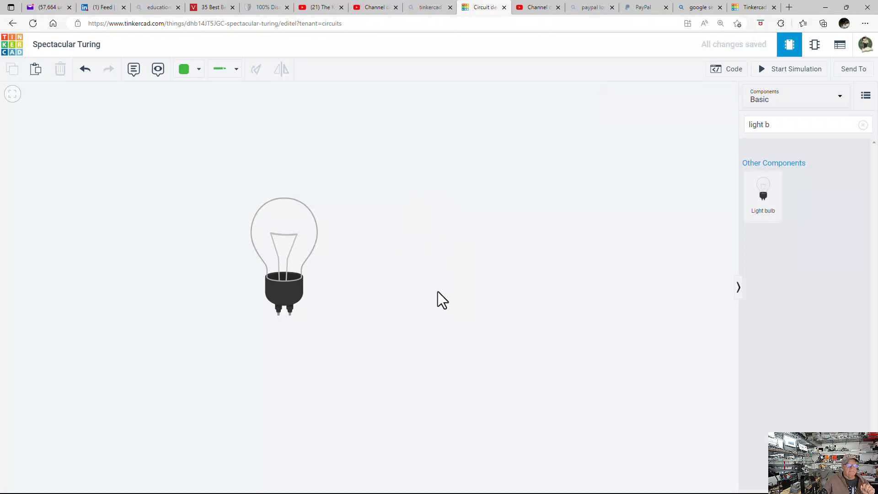
click(292, 292)
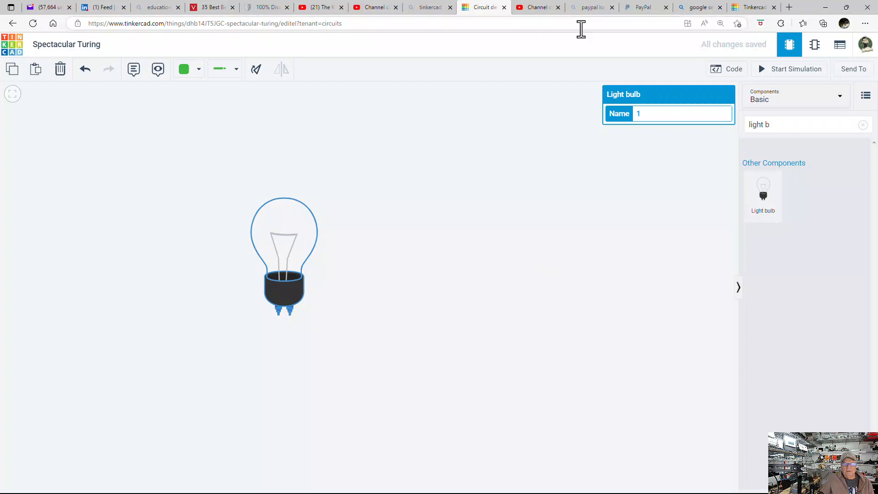
Clear the component search, place a 9V Battery in the workspace and move the light bulb above its terminal end.
click(775, 127)
key(BackSpace)
key(BackSpace)
key(BackSpace)
key(BackSpace)
key(BackSpace)
key(BackSpace)
key(BackSpace)
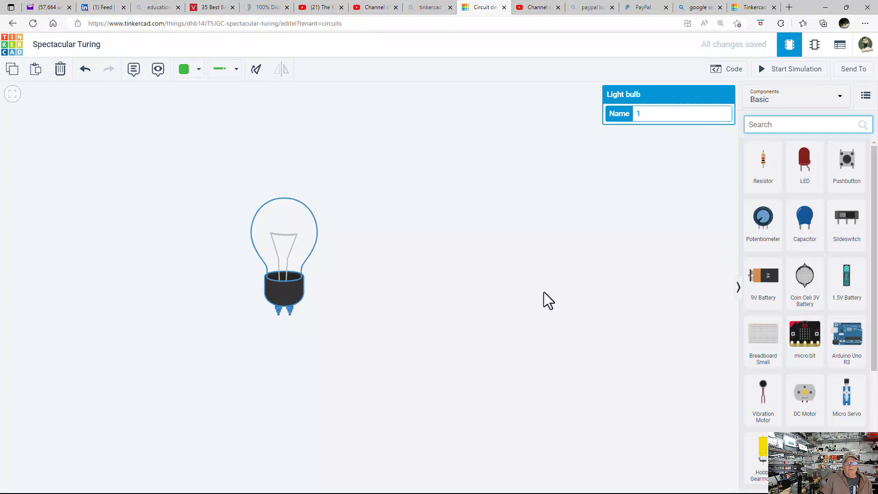
drag(767, 288, 375, 334)
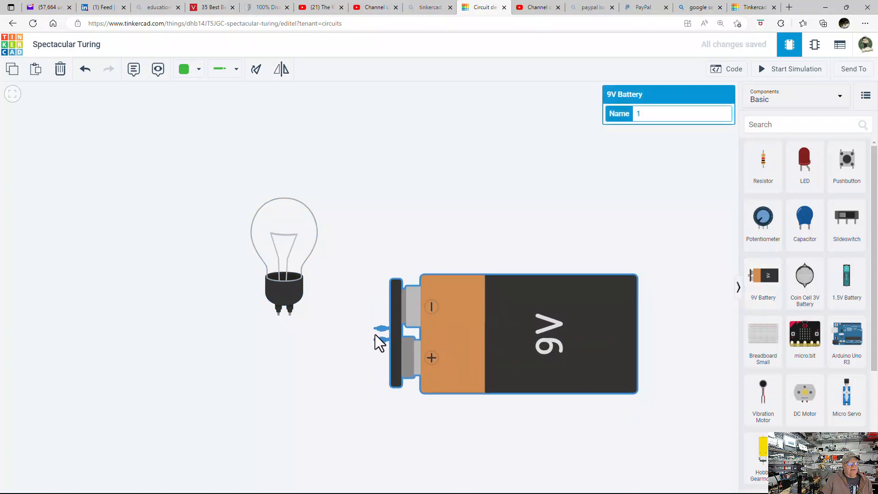
drag(294, 286, 402, 214)
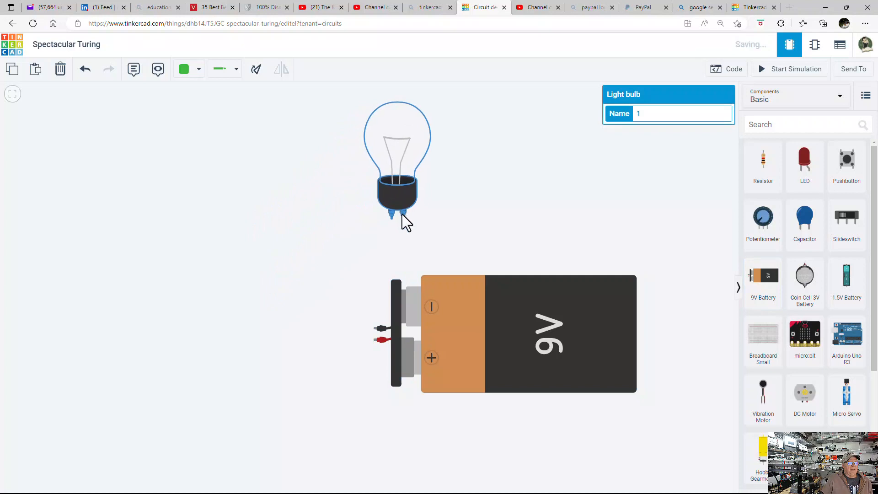
Rotate the 9V battery upright with its terminals facing up and move it so its leads connect to the light bulb's pins.
click(548, 343)
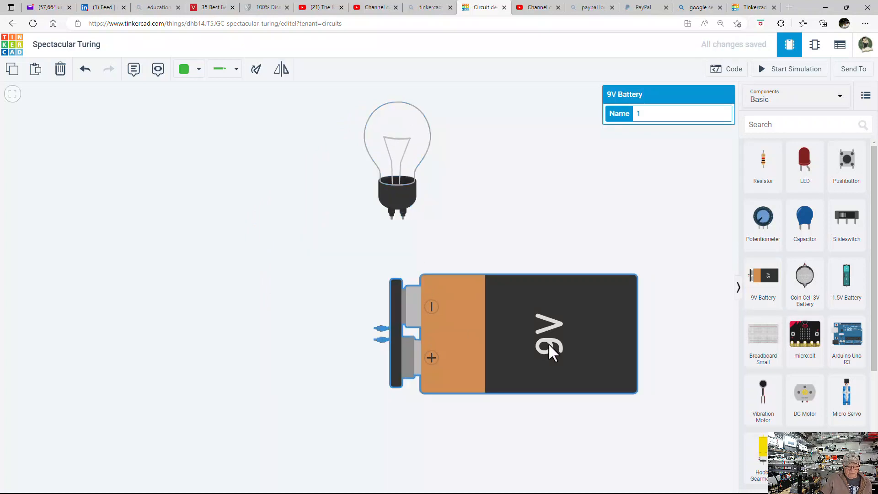
key(ctrl+r)
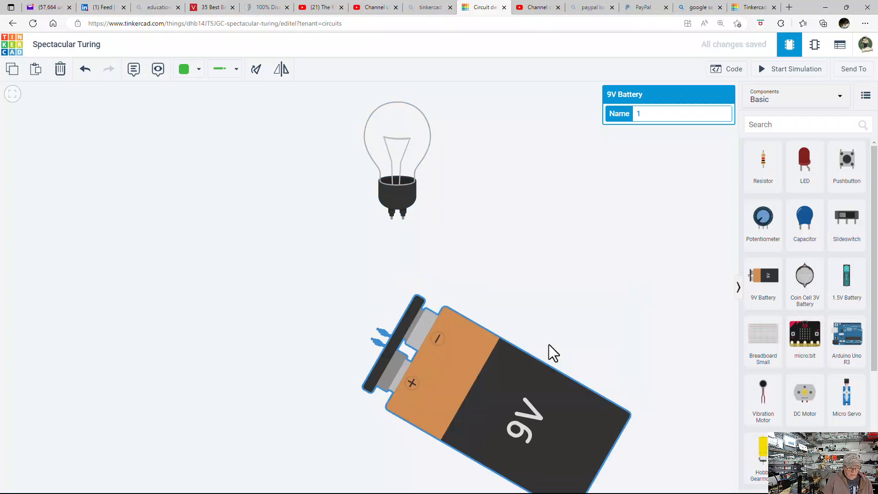
key(ctrl+r)
key(ctrl+r)
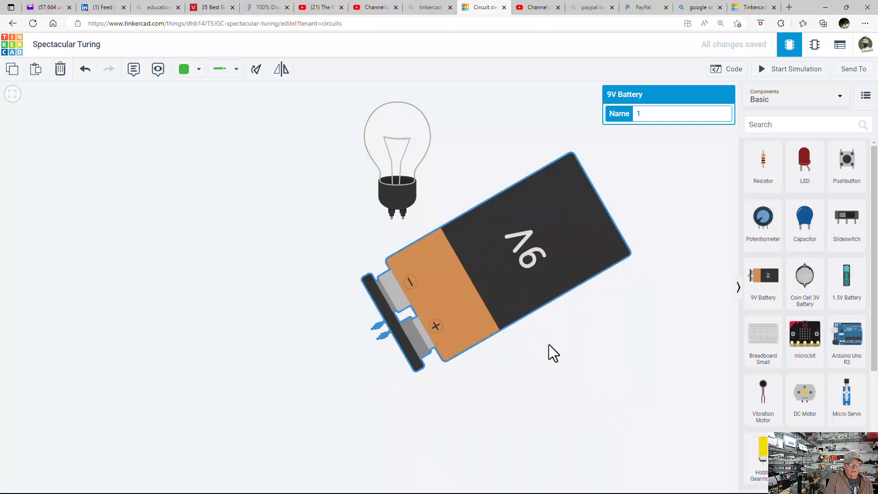
key(ctrl+r)
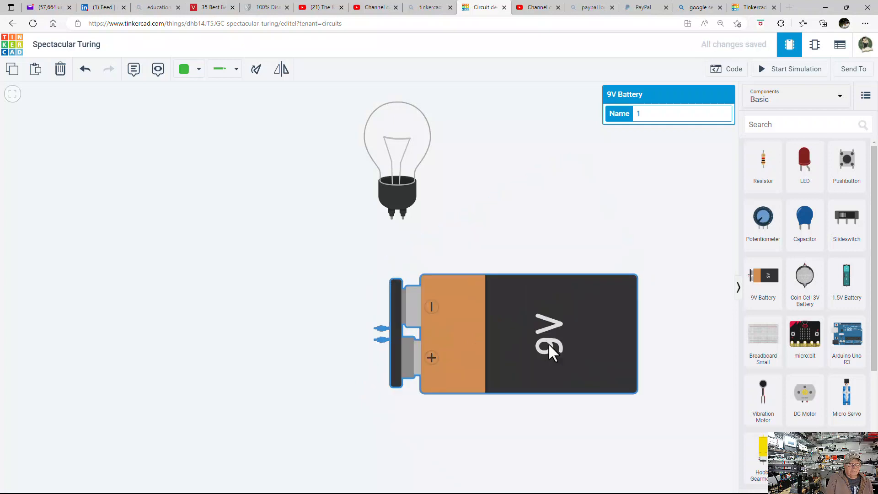
key(ctrl+r)
key(ctrl+r)
key(ctrl+r)
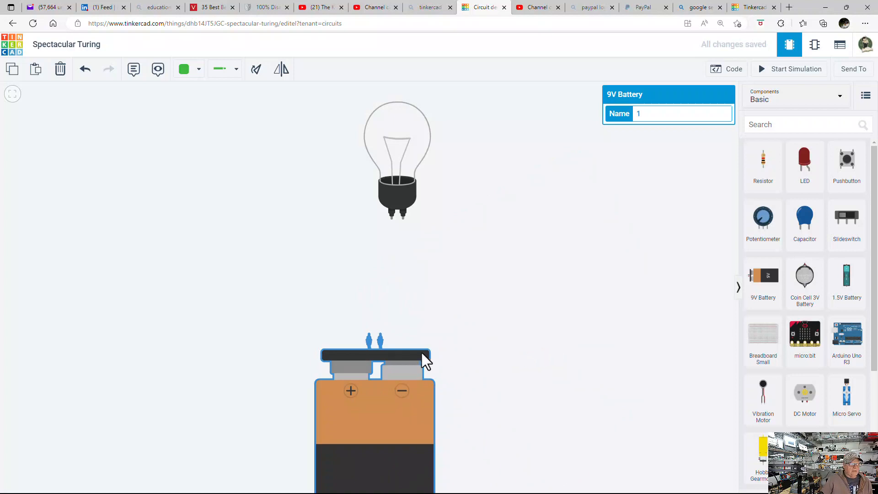
drag(410, 359, 424, 250)
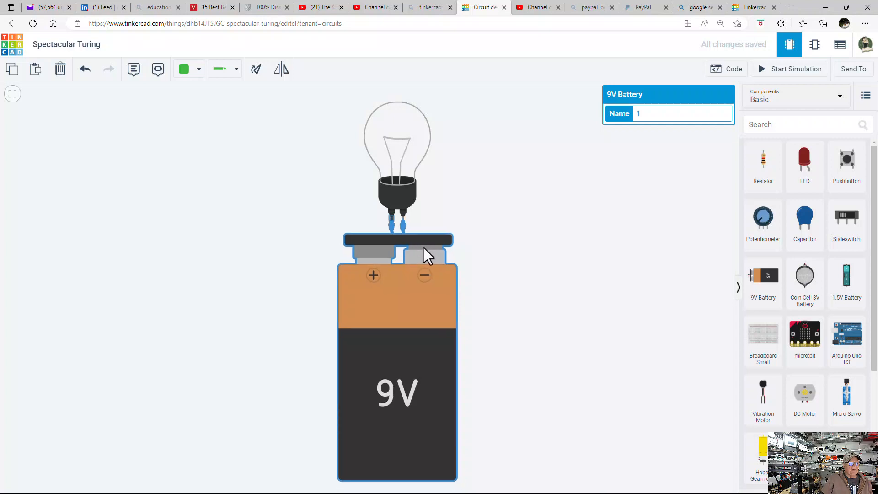
click(445, 224)
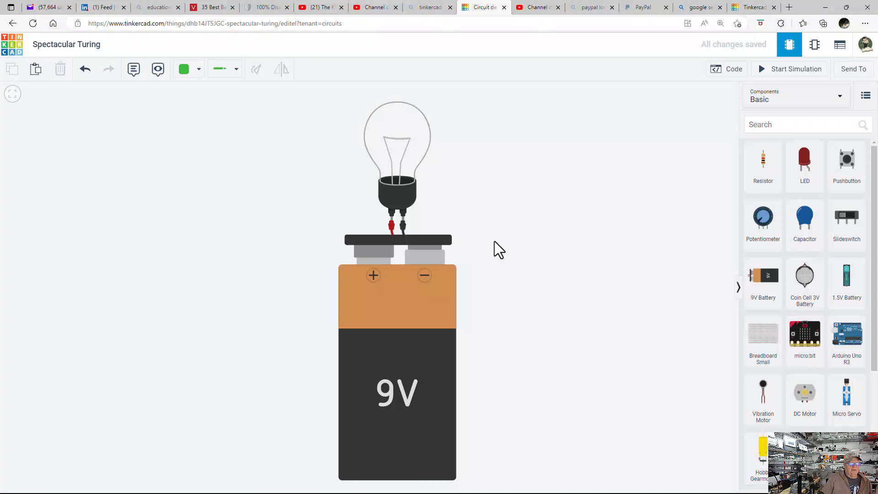
Run the simulation of the light bulb and battery circuit, and stop it.
click(794, 74)
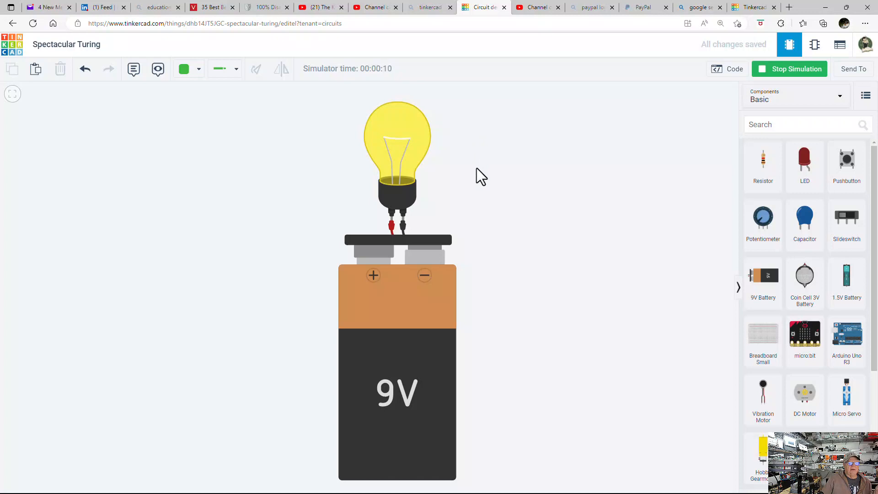
click(774, 75)
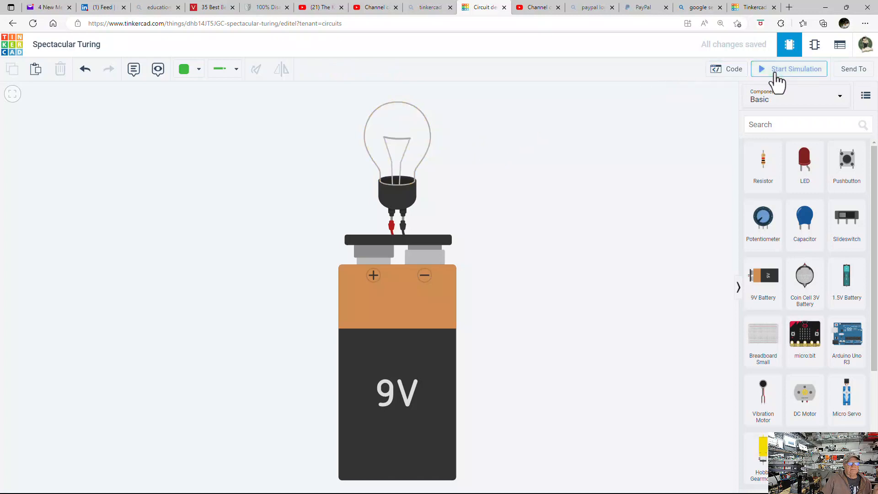
Simulate the light bulb on the single 9V battery once more, and stop the simulation.
click(775, 75)
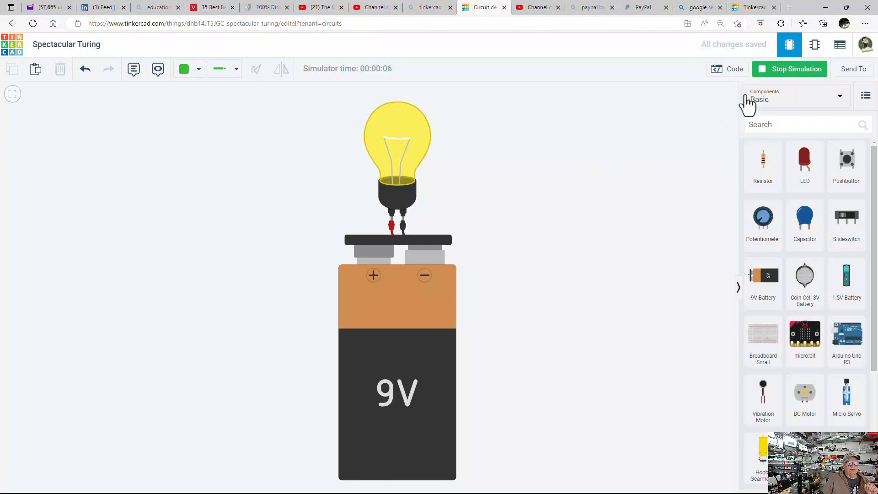
click(776, 74)
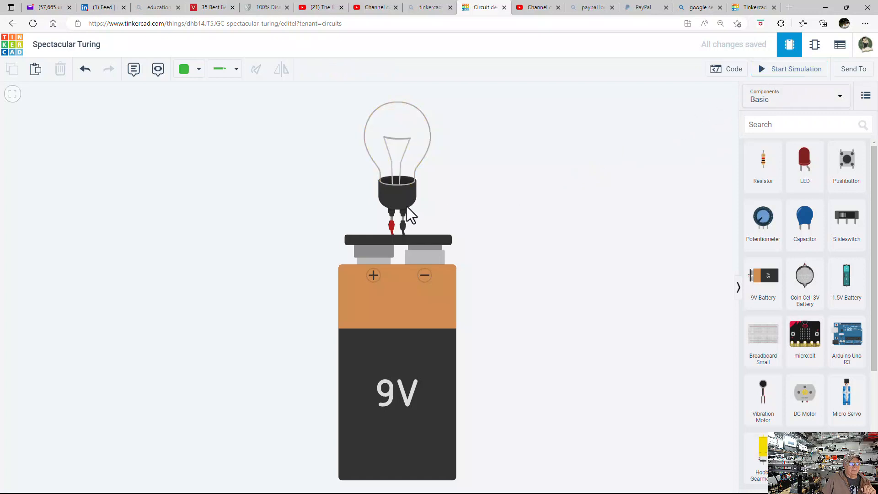
Separate the light bulb from the 9V battery by moving the bulb up and the battery down, leaving a gap between pins and leads.
drag(402, 202, 397, 183)
drag(397, 273, 390, 285)
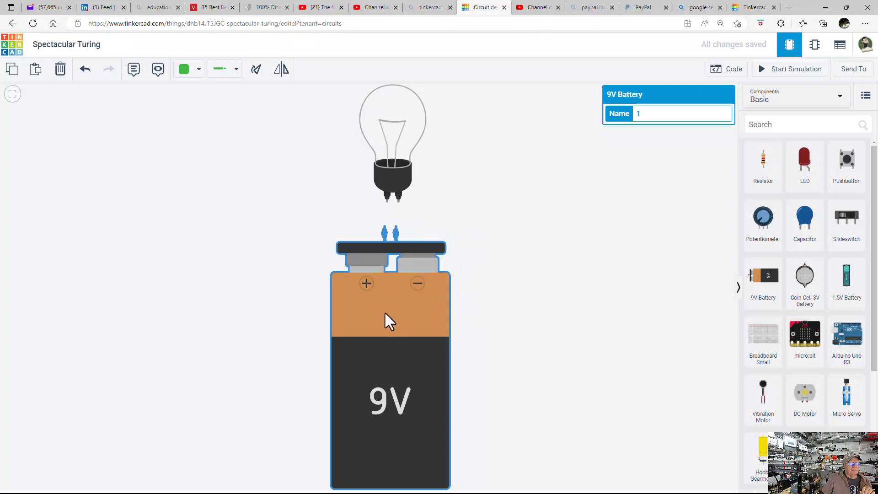
scroll(385, 316, down, 3)
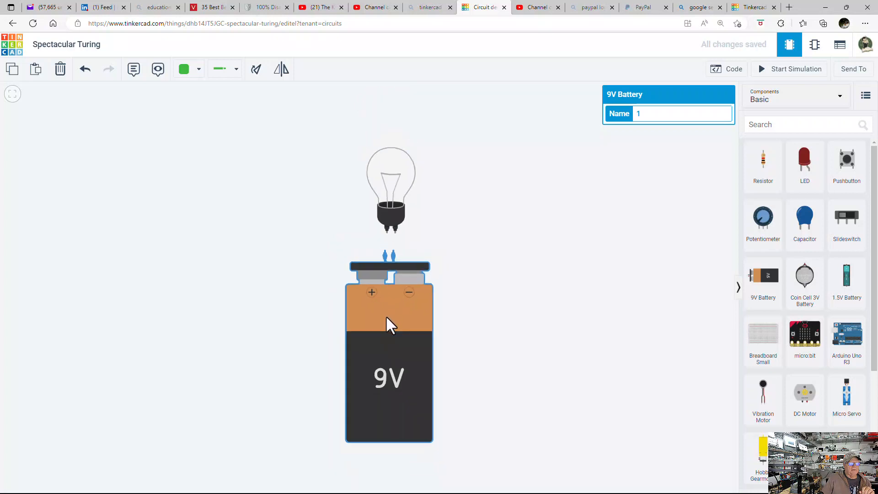
click(471, 273)
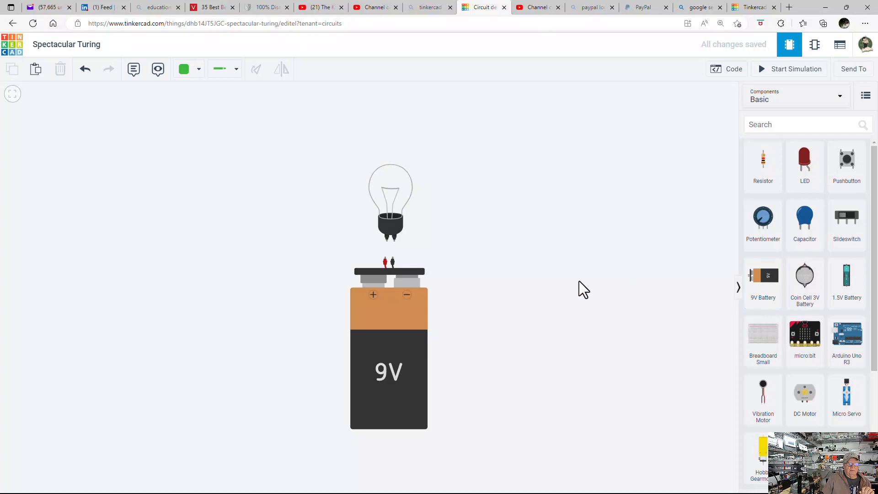
Duplicate the 9V battery and place the copy level with the original, on its right side.
click(427, 349)
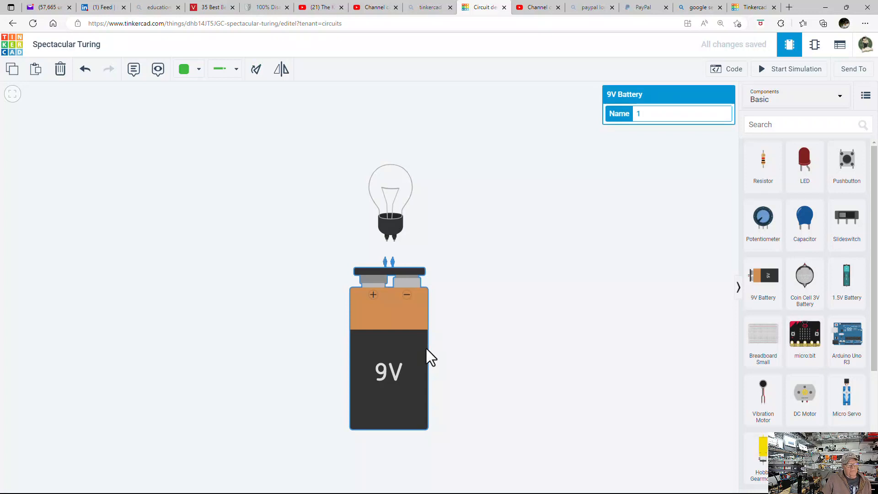
key(ctrl+v)
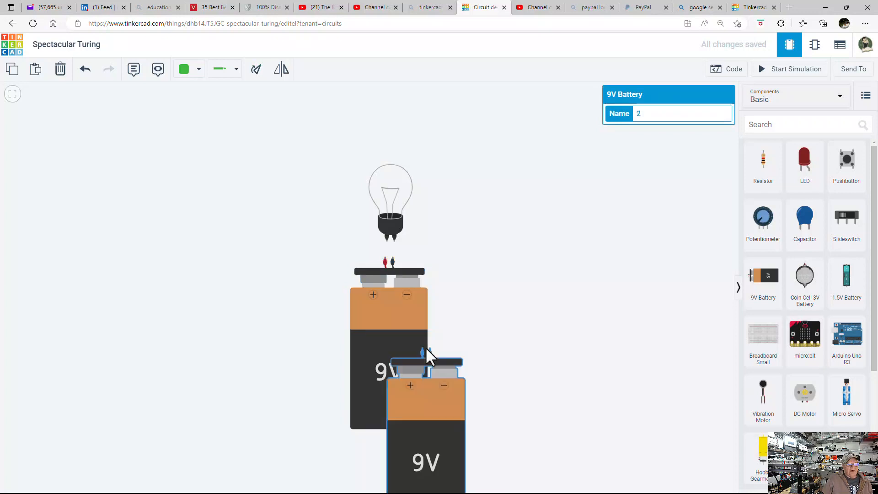
drag(426, 349, 478, 264)
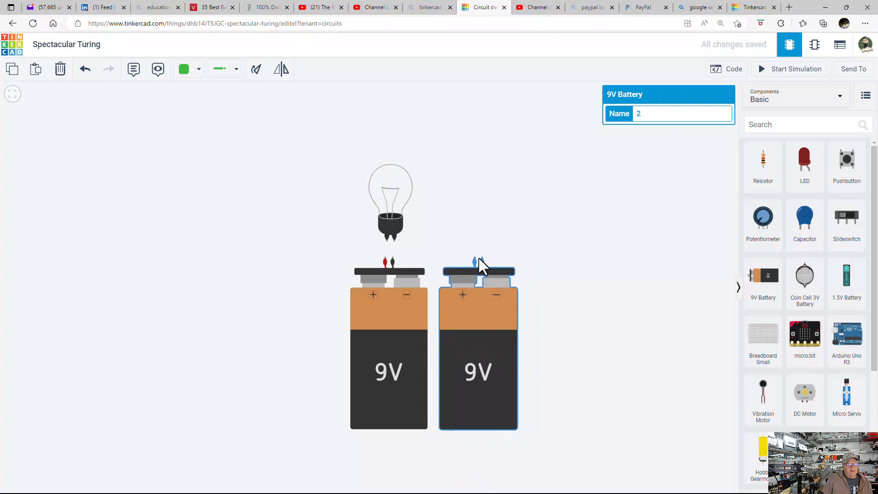
Wire the two 9V batteries in series, negative to positive, and connect their free positive and negative leads to the bulb's two terminals.
click(393, 258)
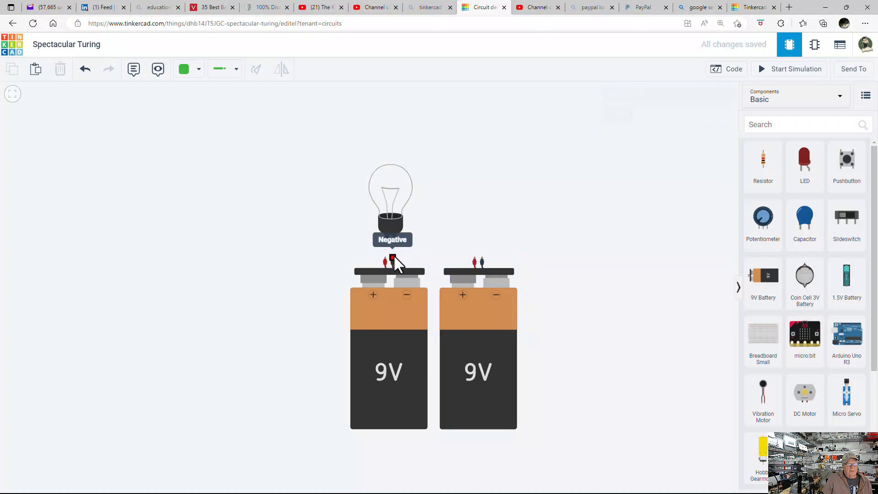
click(474, 257)
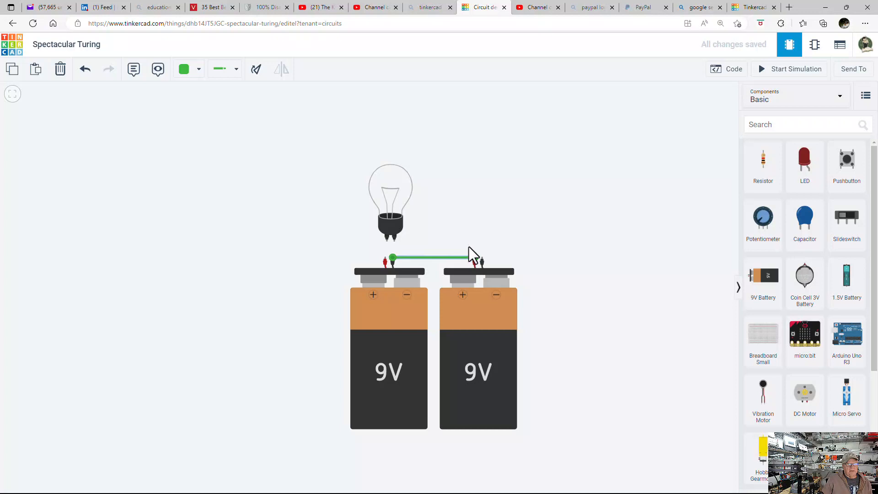
click(386, 242)
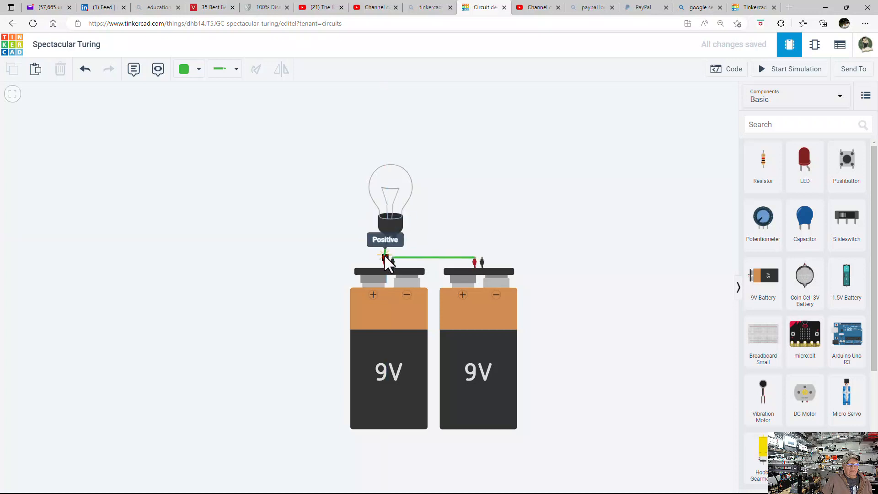
click(385, 257)
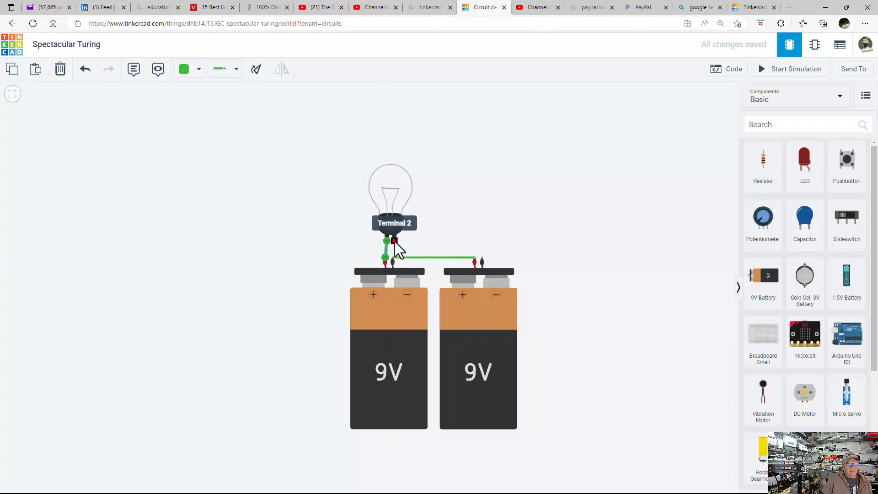
click(395, 241)
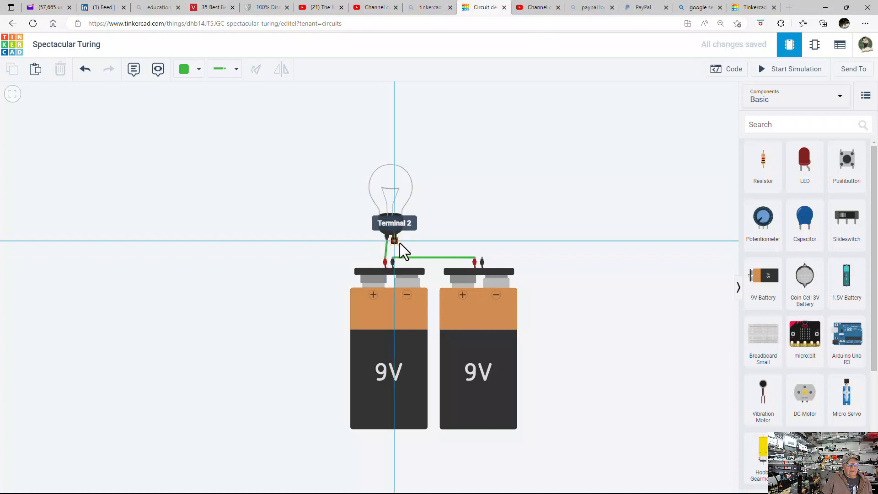
click(484, 242)
click(481, 256)
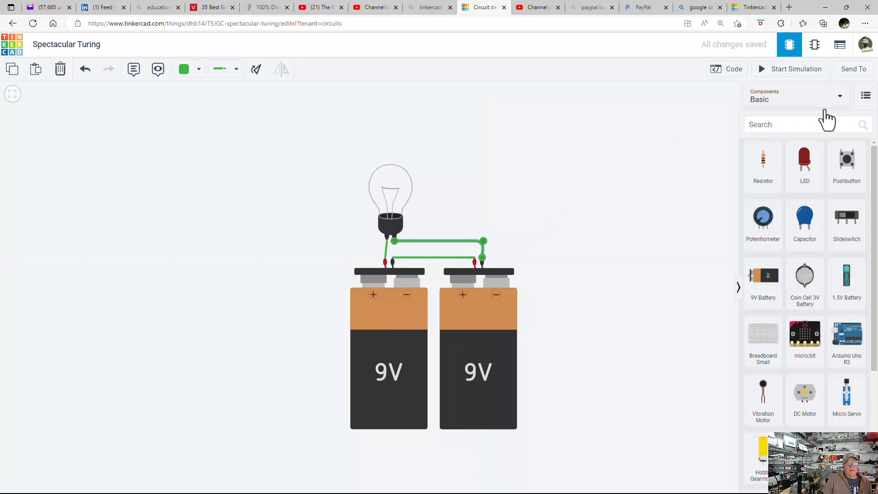
Run the simulation to examine how the light bulb reacts to the two 9V batteries in series.
click(794, 72)
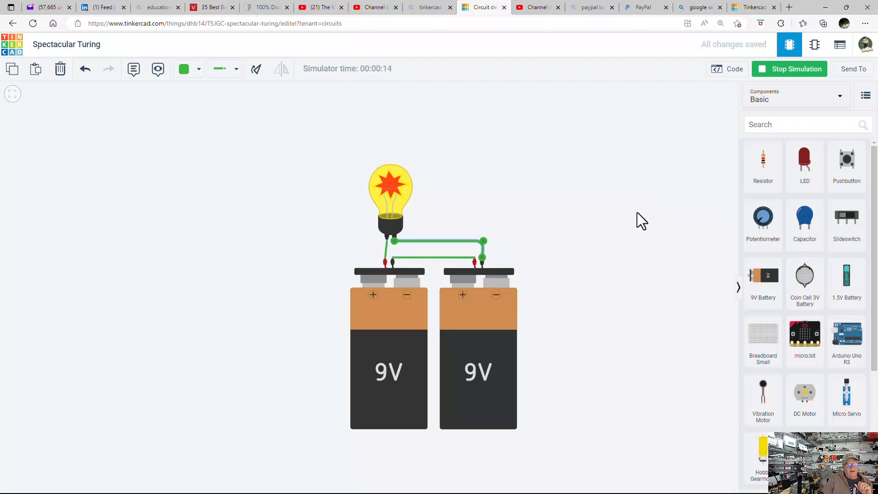
mouse_move(373, 199)
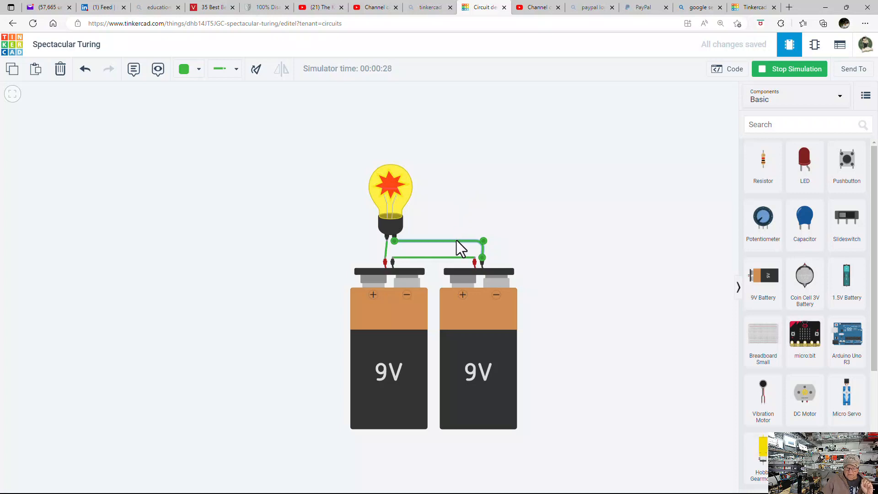
click(529, 151)
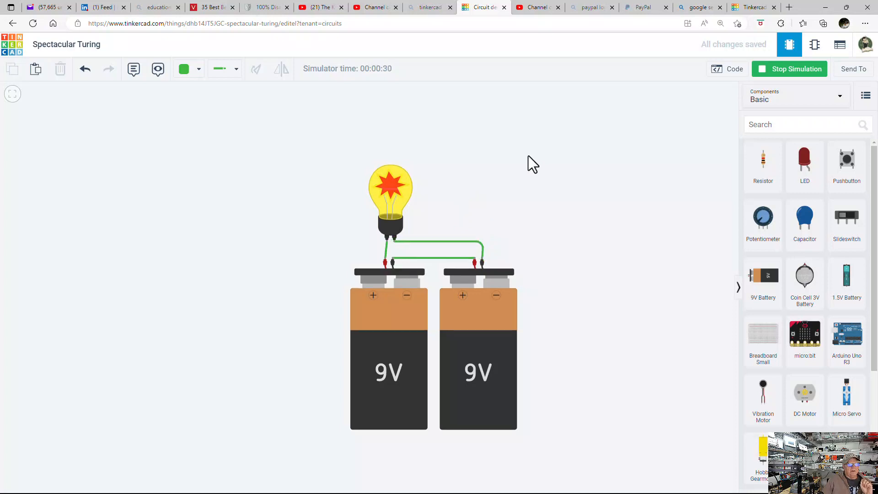
Delete the wire between the bulb's Terminal 2 and the second 9V battery, and delete that battery.
click(448, 242)
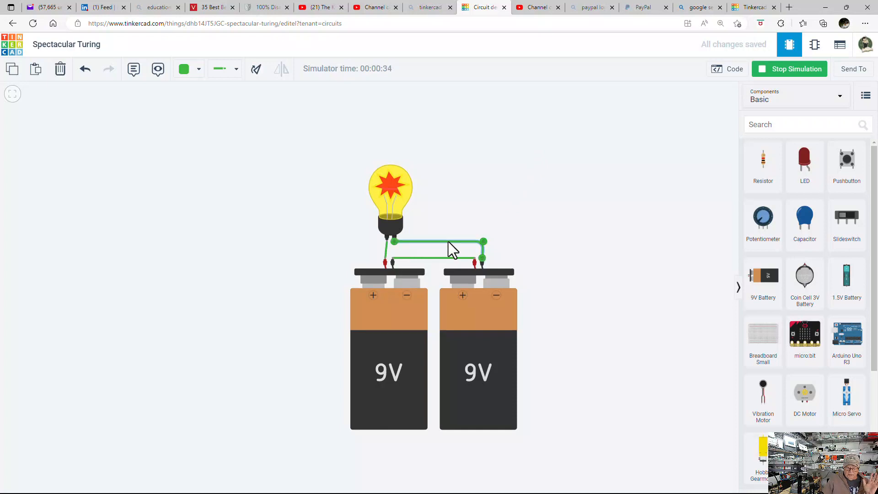
key(Delete)
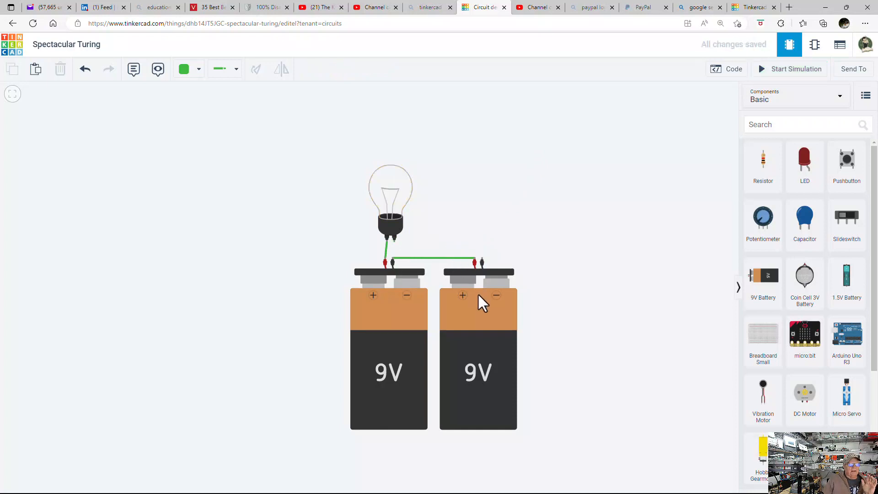
click(478, 296)
key(Delete)
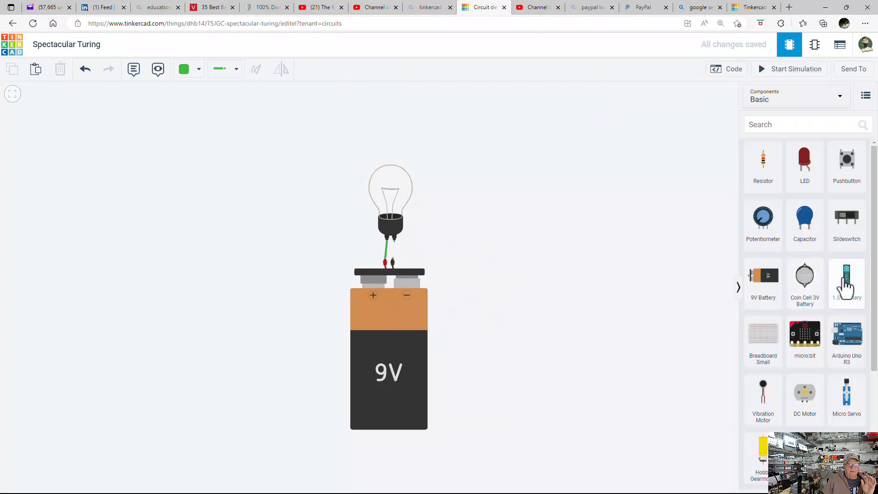
Place a 1.5V Battery beside the remaining 9V battery, and delete the 9V battery.
drag(846, 285, 480, 284)
click(508, 266)
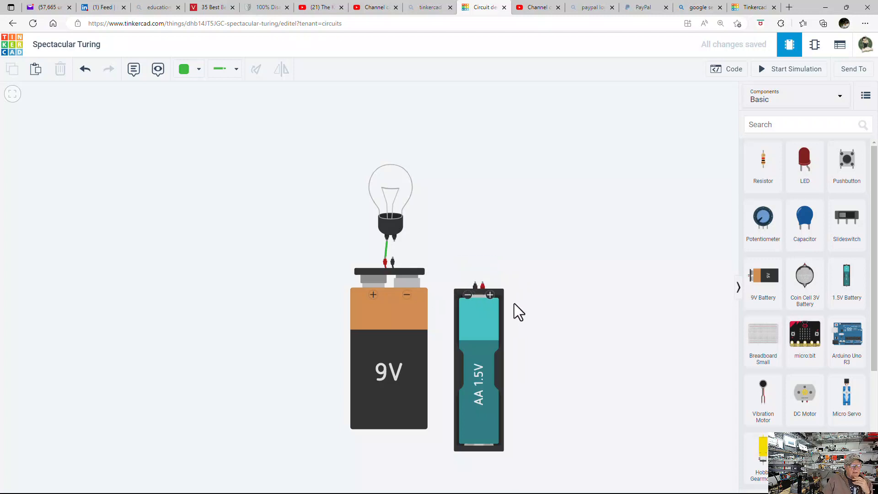
click(491, 316)
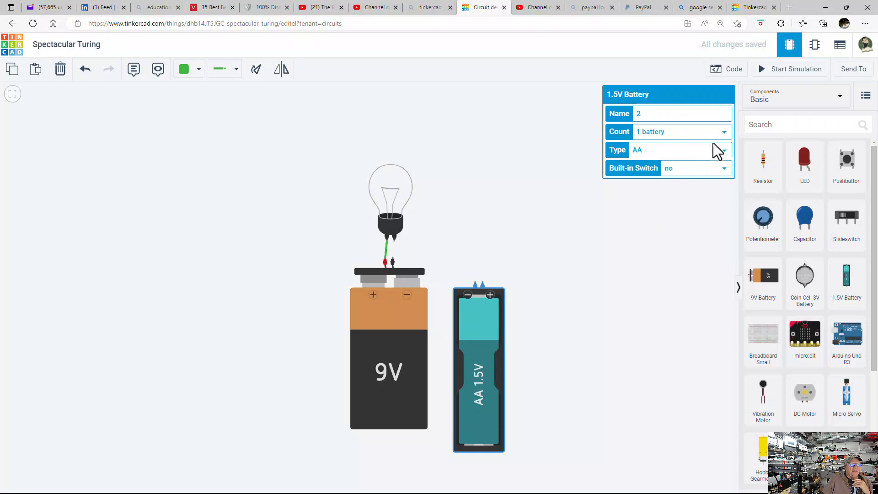
click(404, 309)
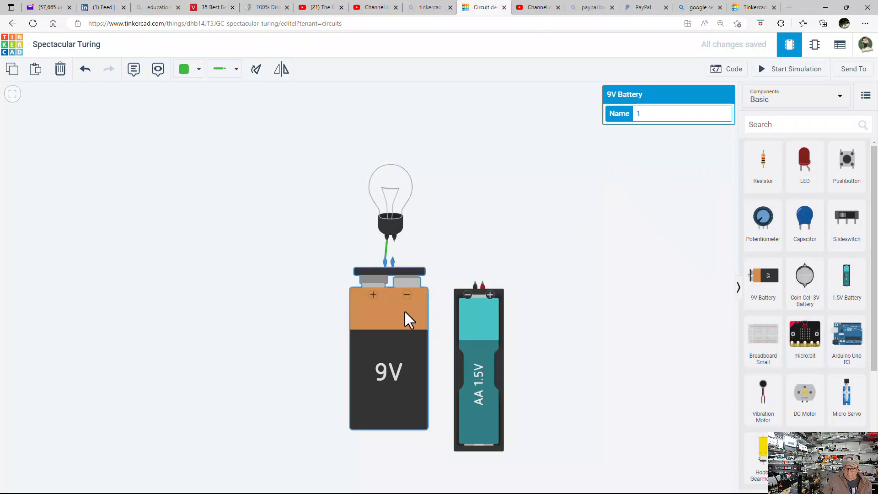
key(Delete)
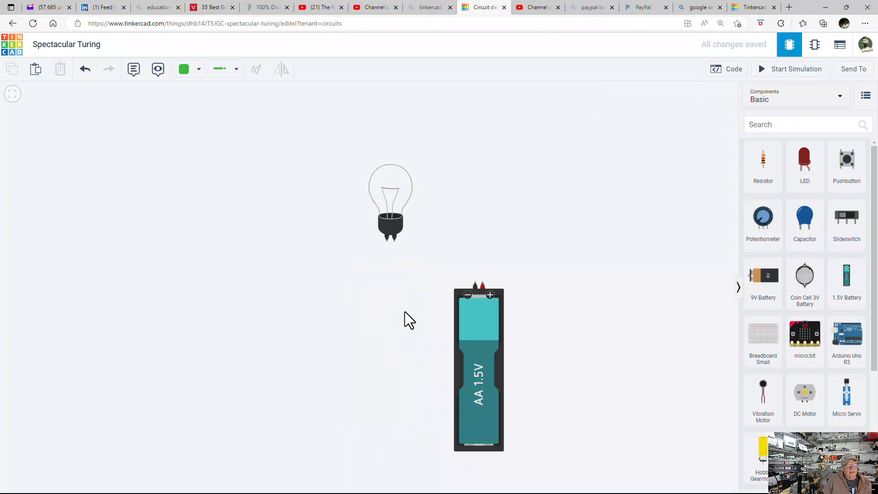
Set the 1.5V battery's count to 4 batteries and move the pack so its leads sit below the light bulb.
click(466, 319)
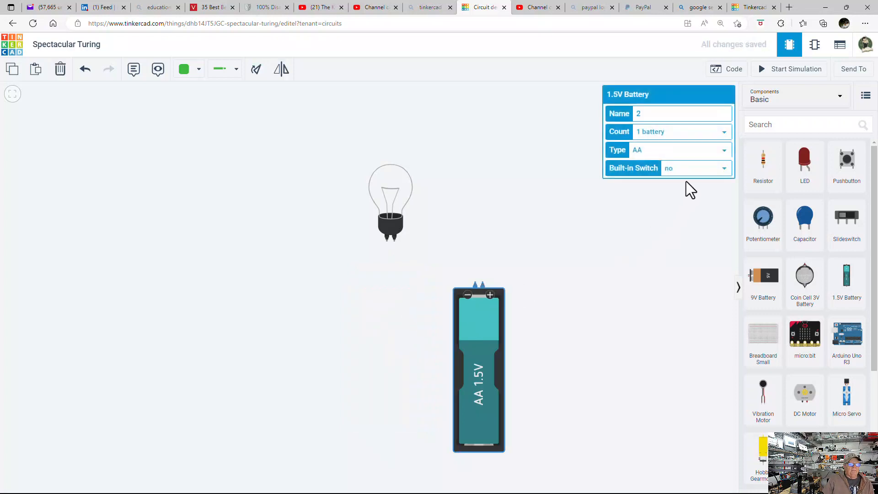
click(724, 133)
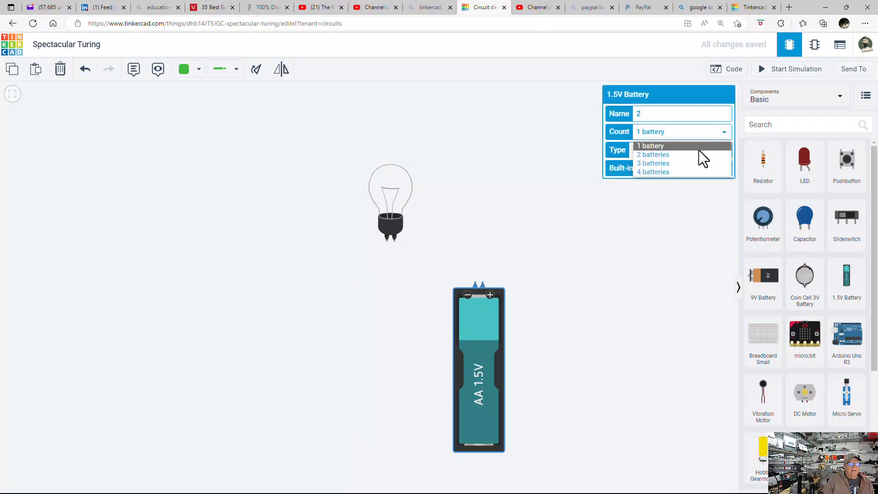
click(667, 172)
click(725, 134)
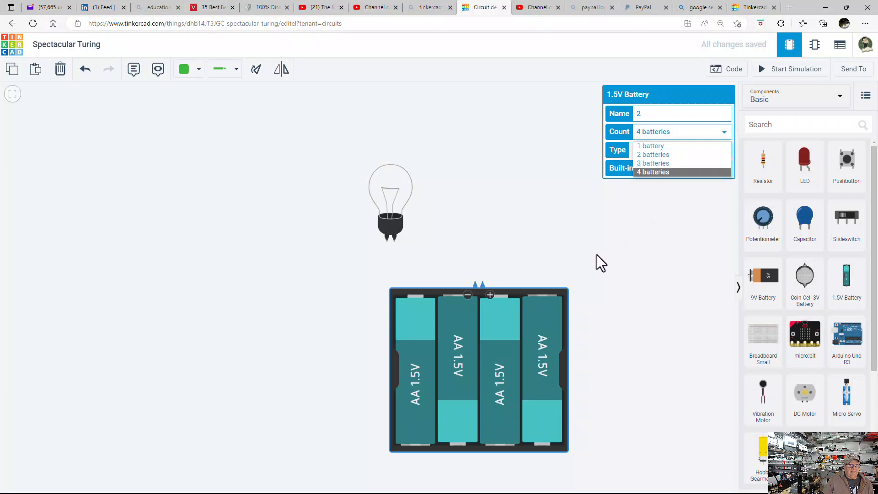
click(548, 303)
drag(548, 303, 452, 302)
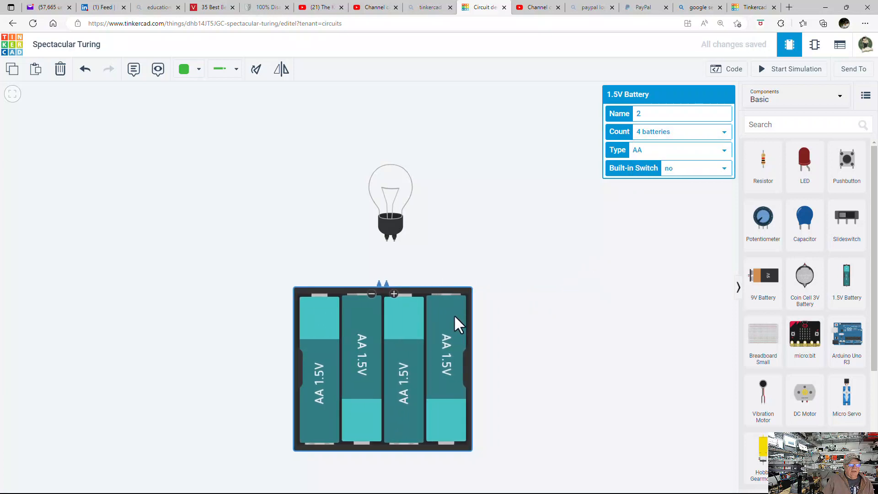
Duplicate the four-battery AA pack and place the copy directly to the right of the original.
click(538, 304)
click(430, 306)
click(597, 300)
key(ctrl+v)
drag(597, 300, 568, 281)
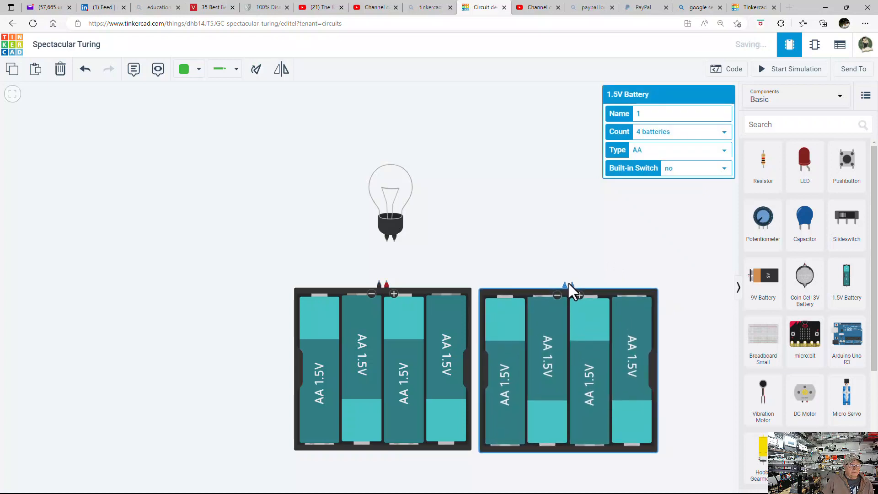
click(591, 264)
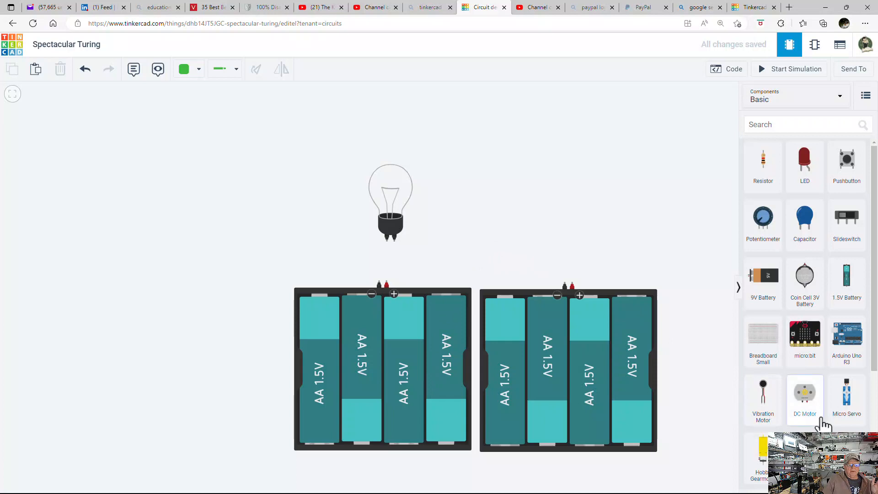
Add a multimeter in Voltage mode with its probes on the leads of the right-hand battery pack.
scroll(822, 425, down, 4)
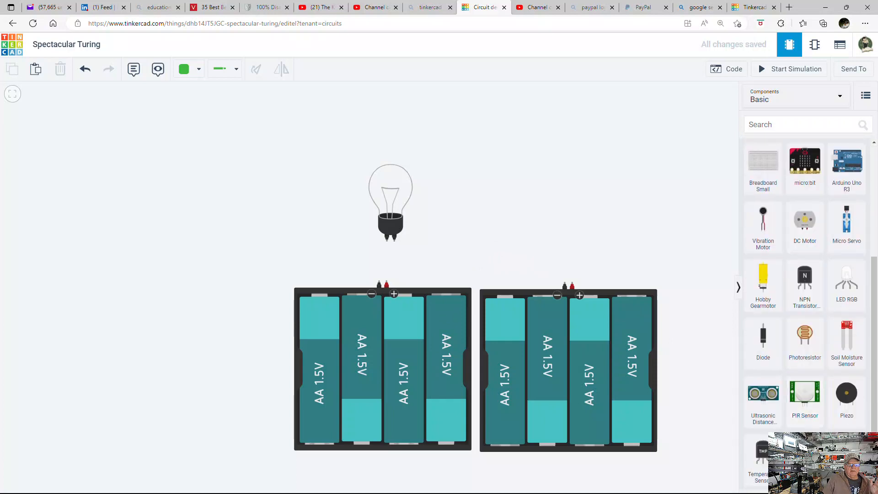
drag(526, 270, 566, 278)
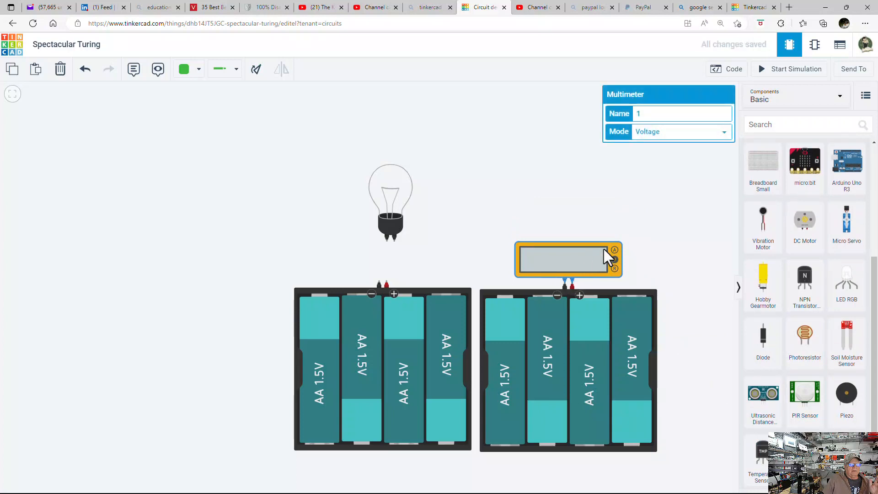
click(671, 169)
Simulate the circuit to measure the right-hand pack's voltage, and move the multimeter up, clear of the pack's leads.
click(796, 73)
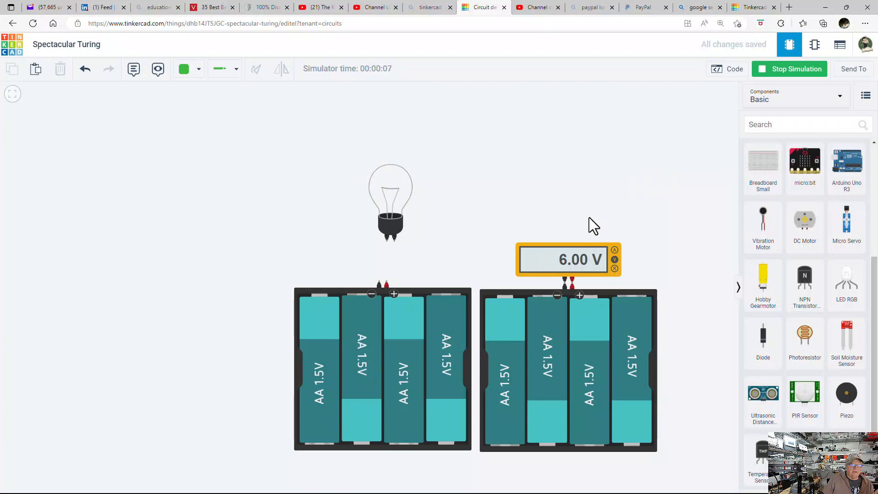
click(568, 263)
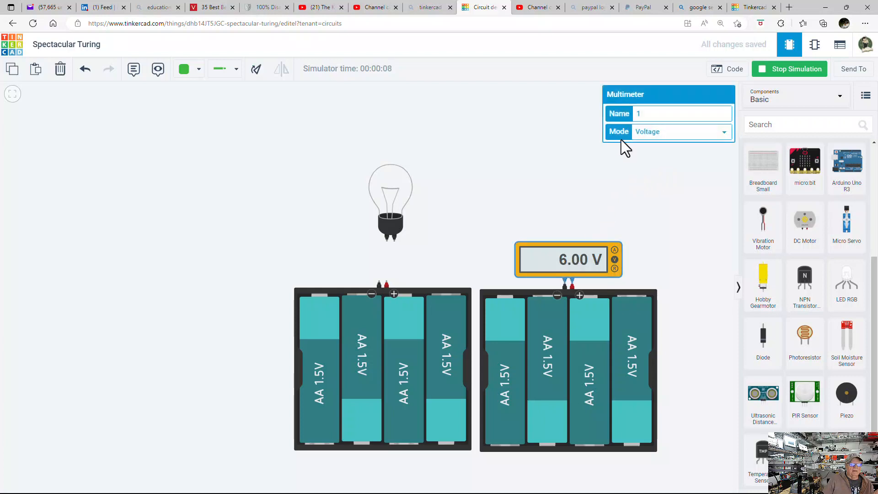
click(591, 222)
click(781, 71)
drag(544, 249, 558, 117)
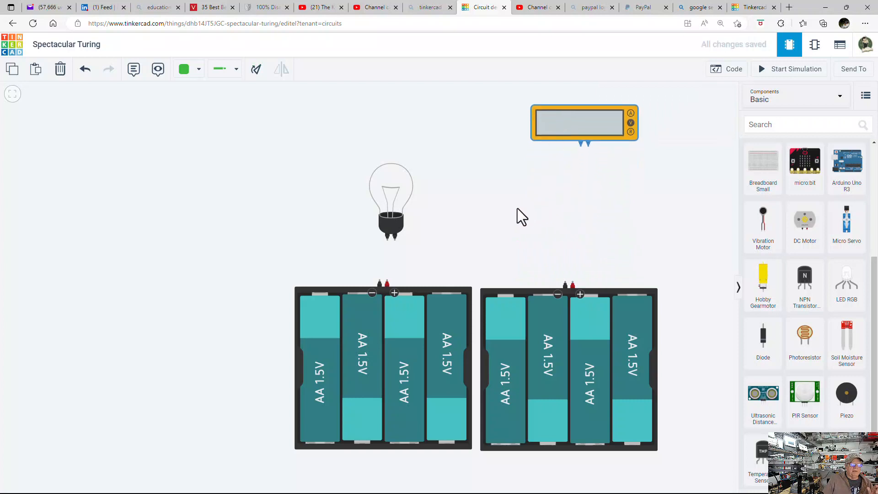
Wire the left pack's negative lead to the bulb's Terminal 1 and its positive lead to the right pack's negative lead.
click(380, 277)
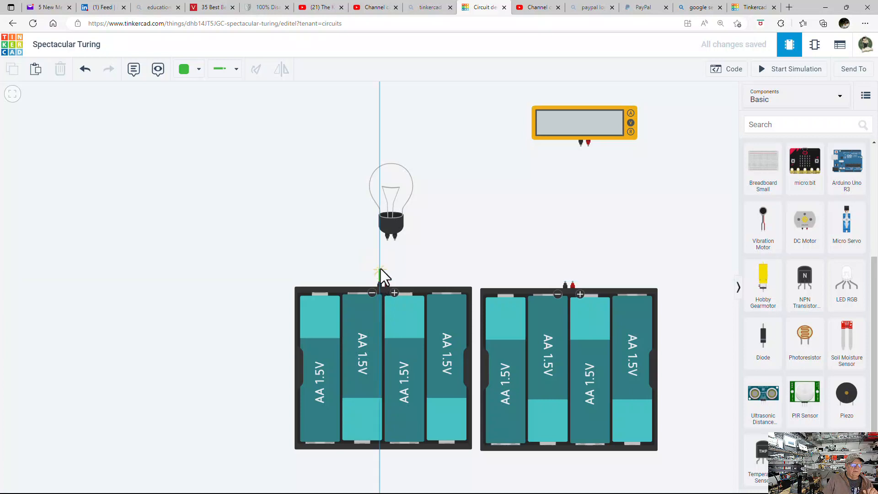
click(388, 241)
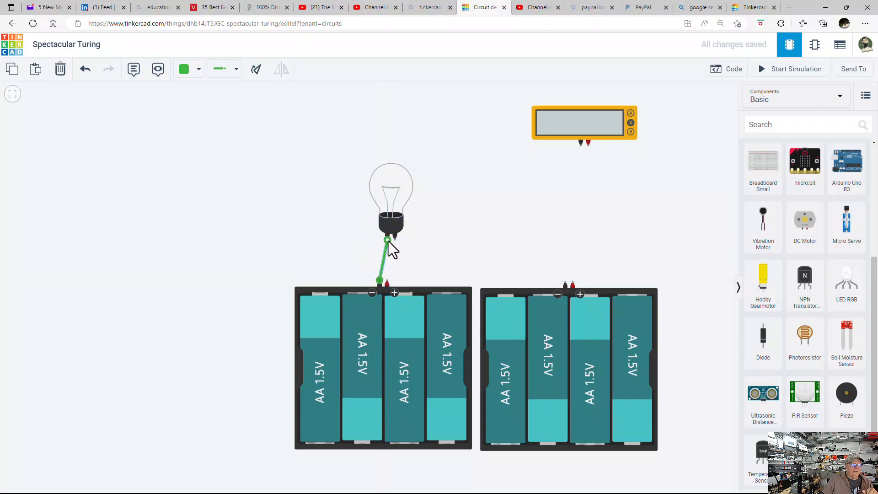
click(387, 280)
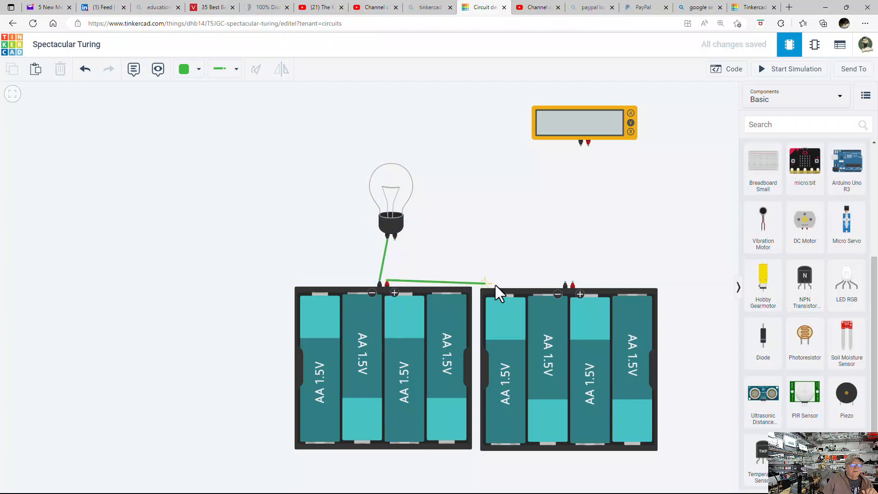
click(565, 280)
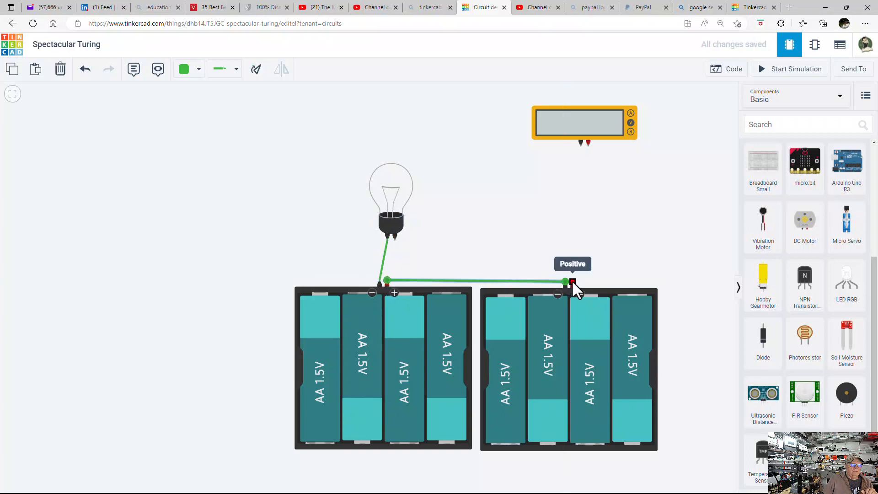
Wire the right pack's positive lead to the bulb's Terminal 2, routing it above the battery packs.
click(572, 280)
click(574, 254)
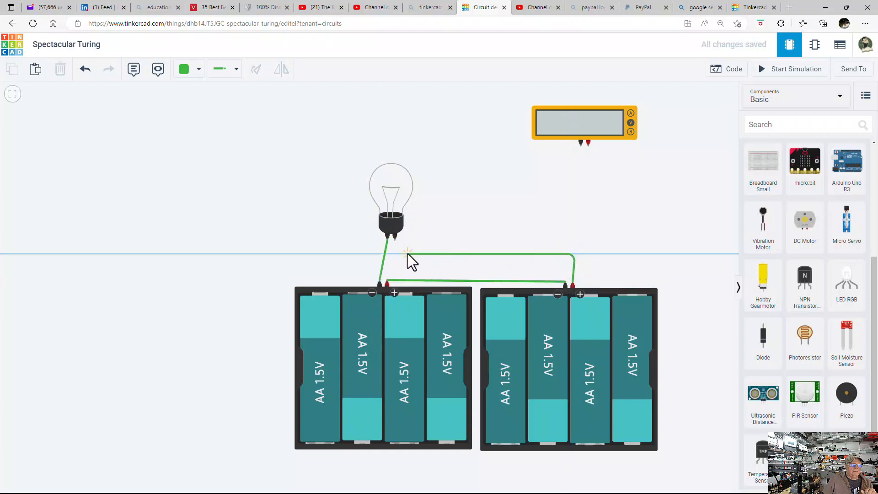
click(403, 253)
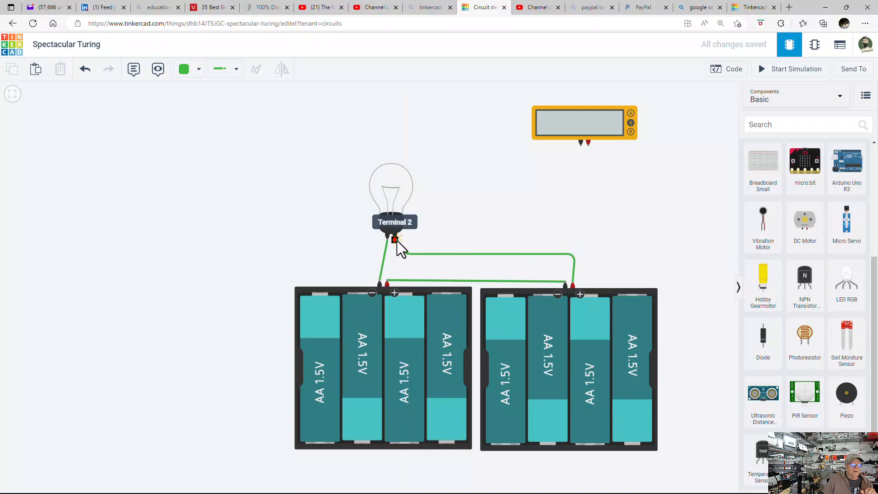
click(397, 241)
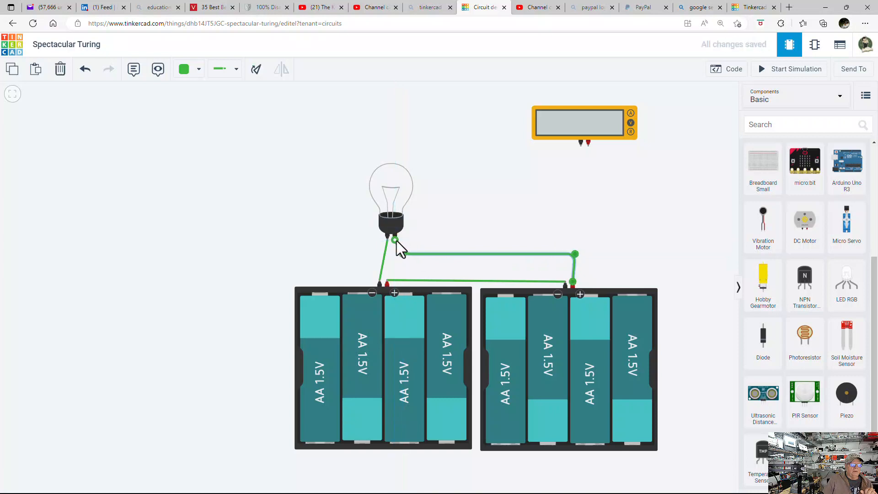
click(603, 214)
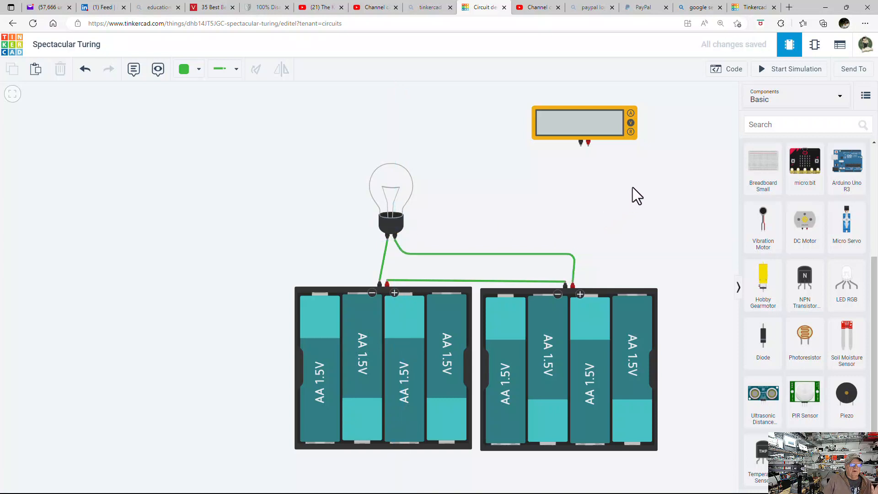
Run the simulation to check the bulb on the two battery packs in series, and stop it.
click(783, 73)
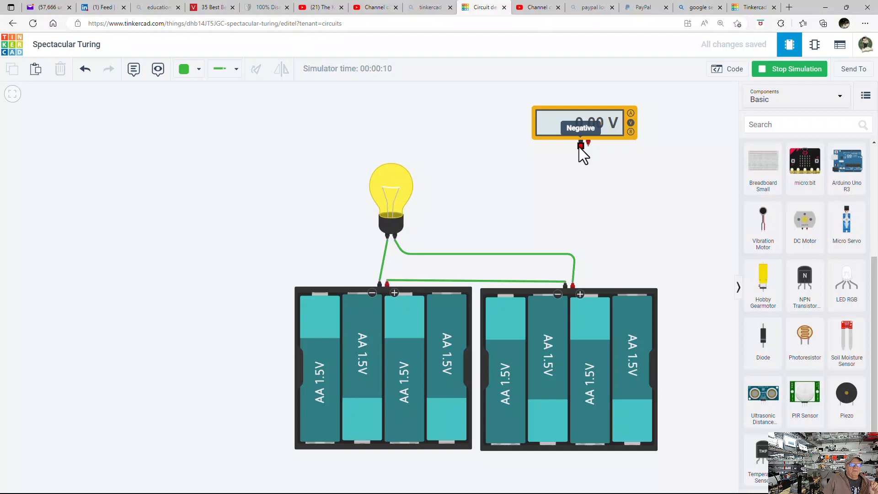
click(565, 112)
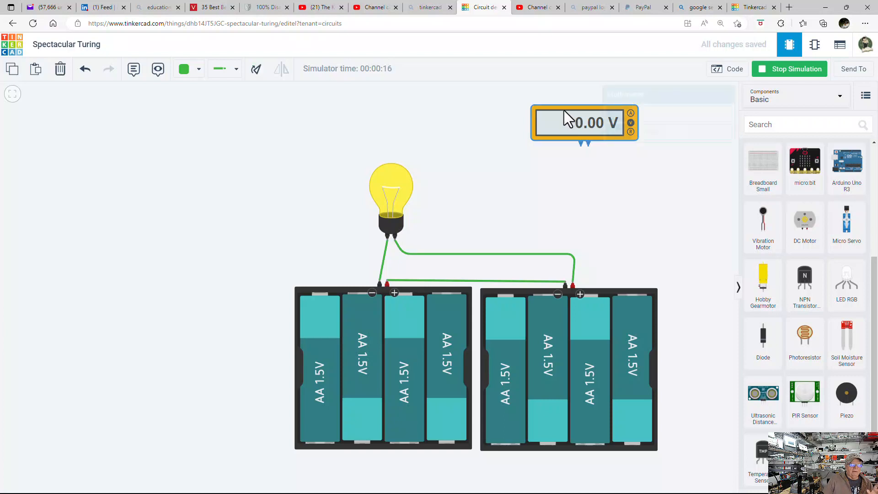
click(801, 71)
Move the multimeter to the left of the light bulb, above the left battery pack.
click(547, 127)
drag(547, 128, 250, 220)
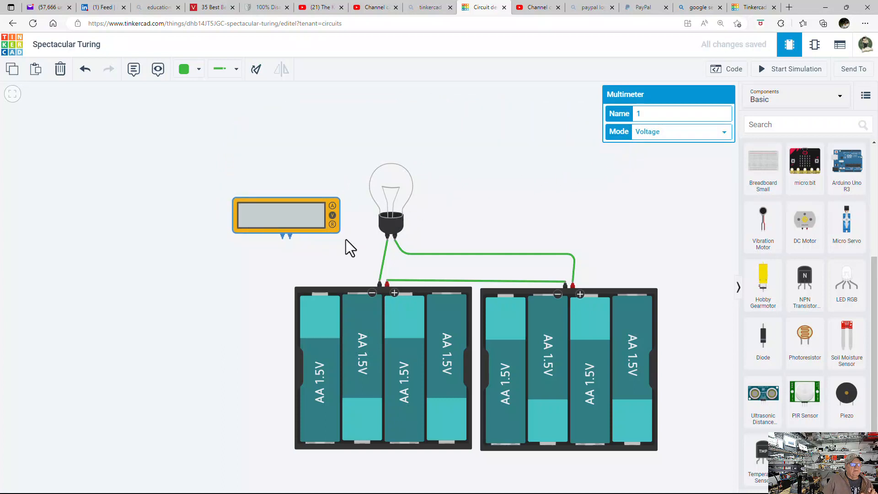
click(306, 257)
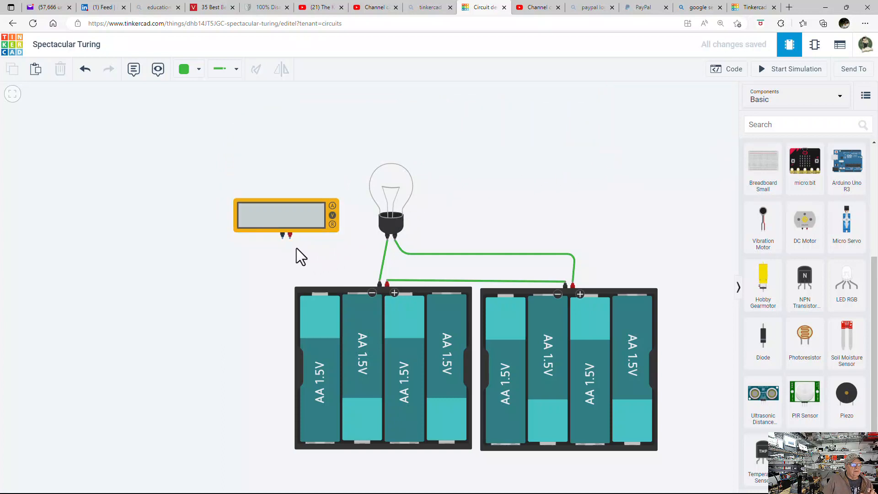
Wire the multimeter's positive probe to the bulb's Terminal 2, running the wire below the bulb.
click(290, 238)
click(291, 251)
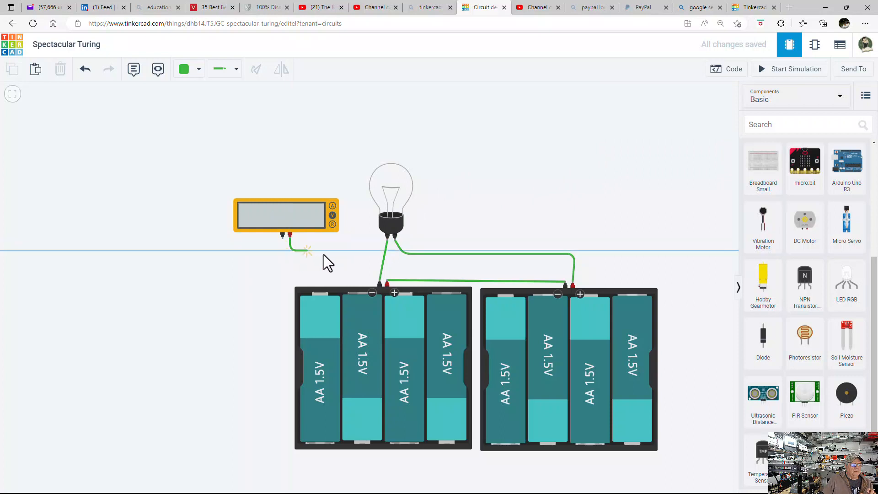
click(395, 240)
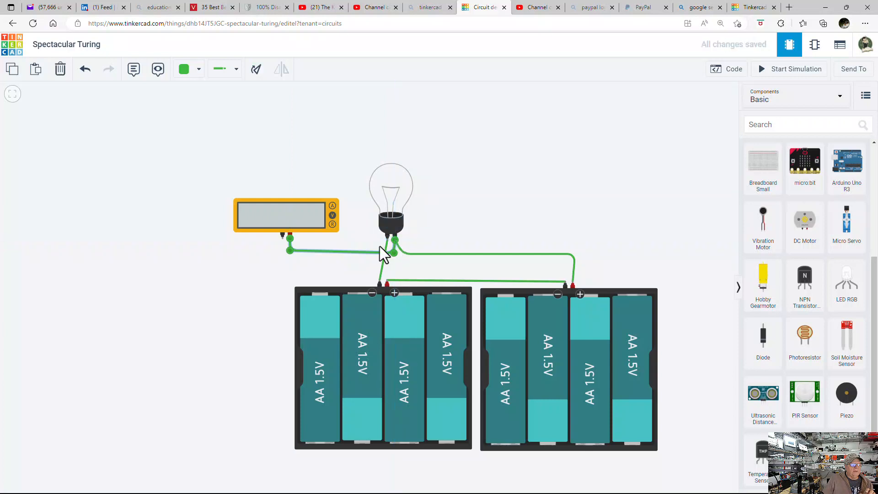
Wire the multimeter's negative probe to the bulb's Terminal 1, running beneath the positive probe's wire.
click(282, 239)
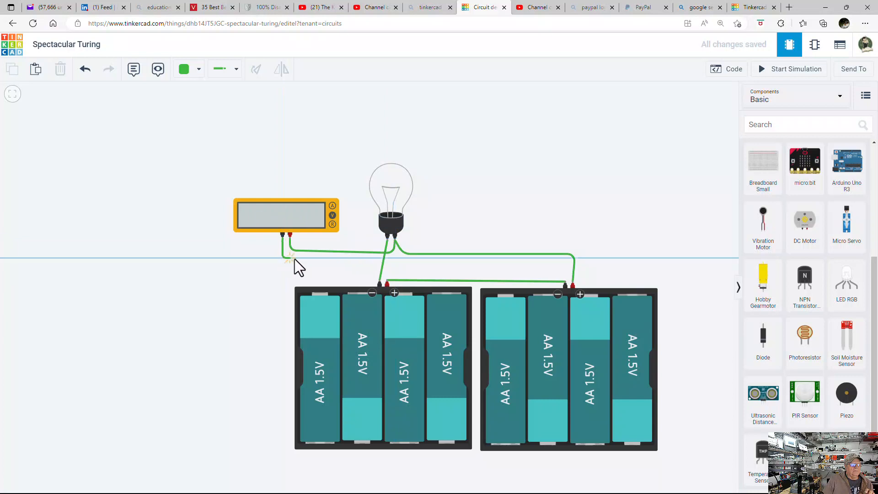
click(371, 259)
click(387, 239)
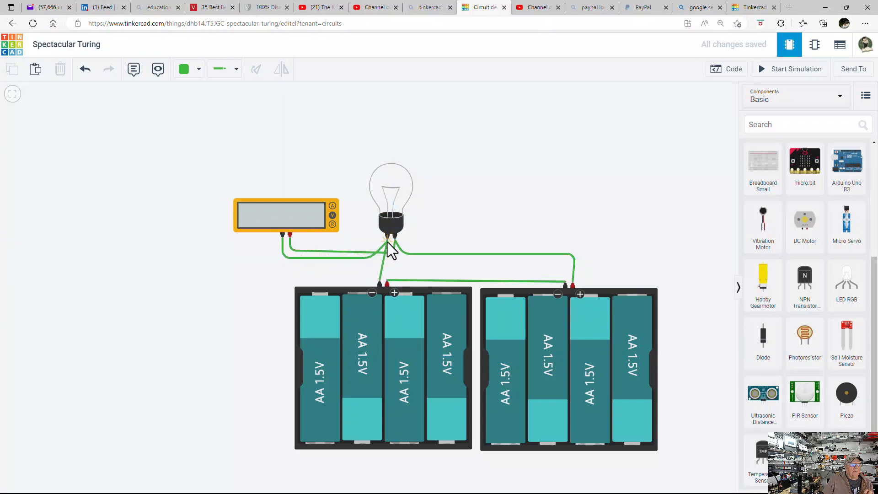
click(385, 241)
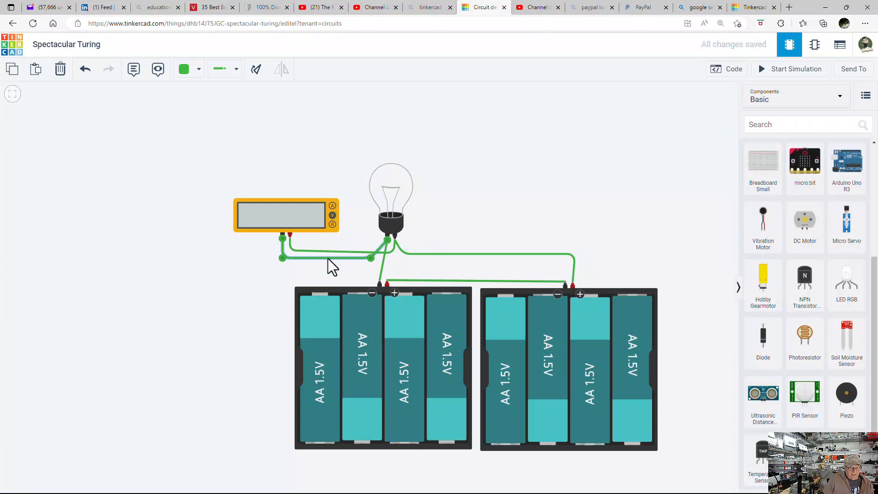
Color the multimeter's negative probe wire black and its positive probe wire red.
key(0)
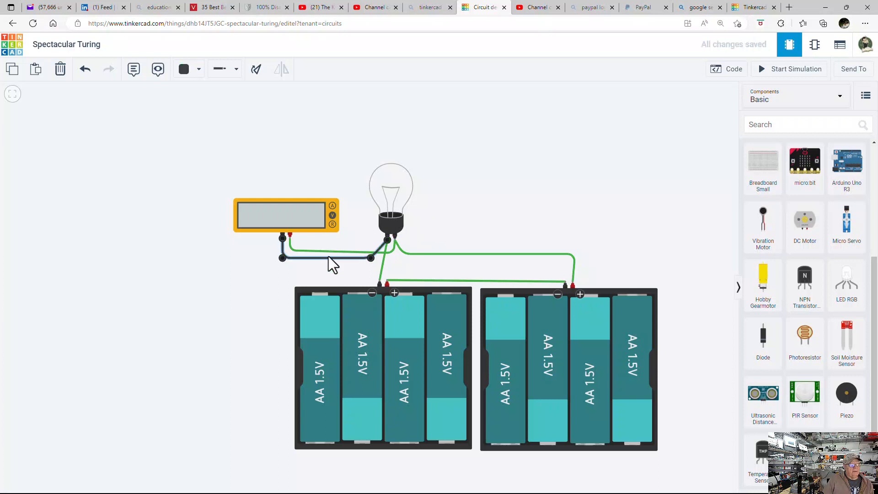
click(330, 253)
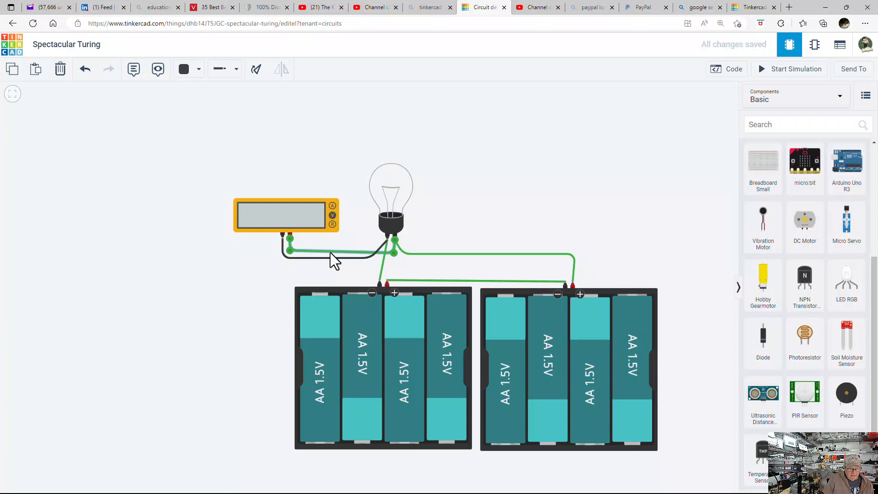
key(2)
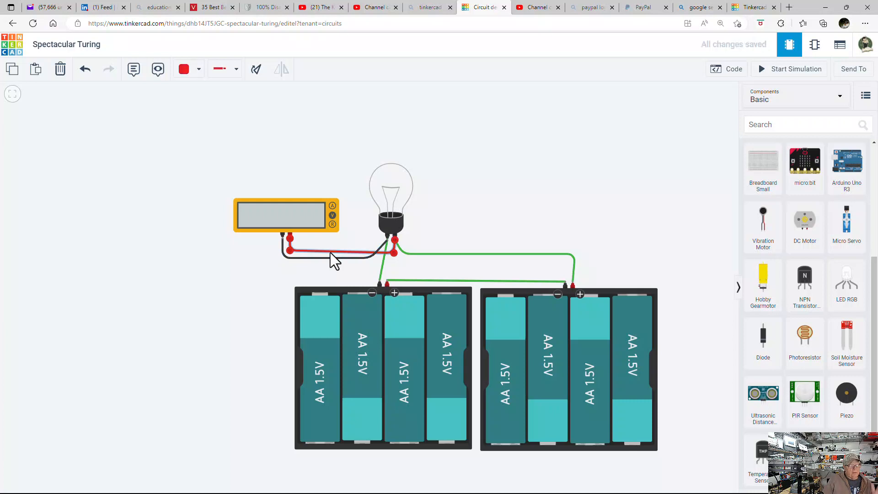
click(492, 208)
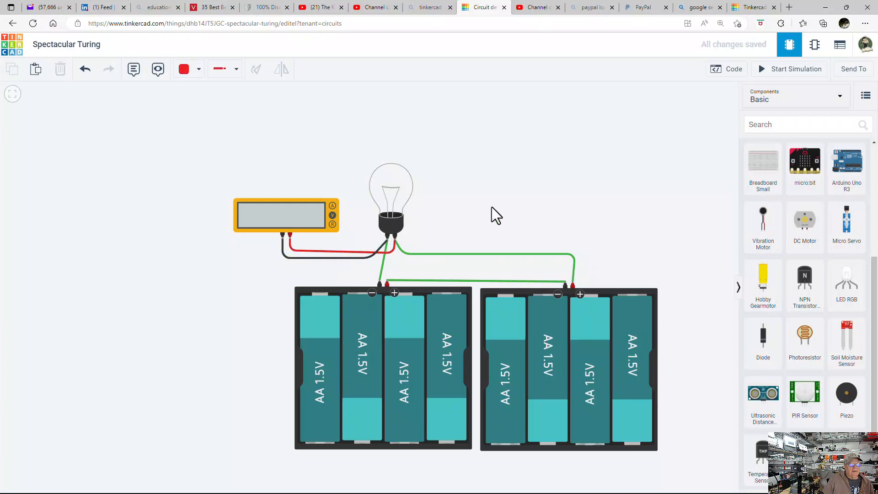
Straighten the red probe wire's run beneath the bulb and simulate the circuit to measure the bulb's voltage.
click(367, 258)
drag(369, 258, 395, 250)
click(364, 251)
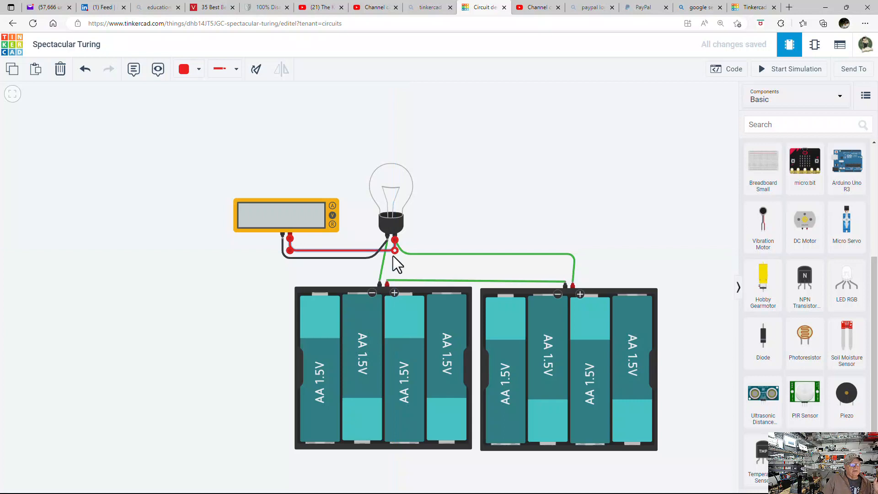
click(799, 71)
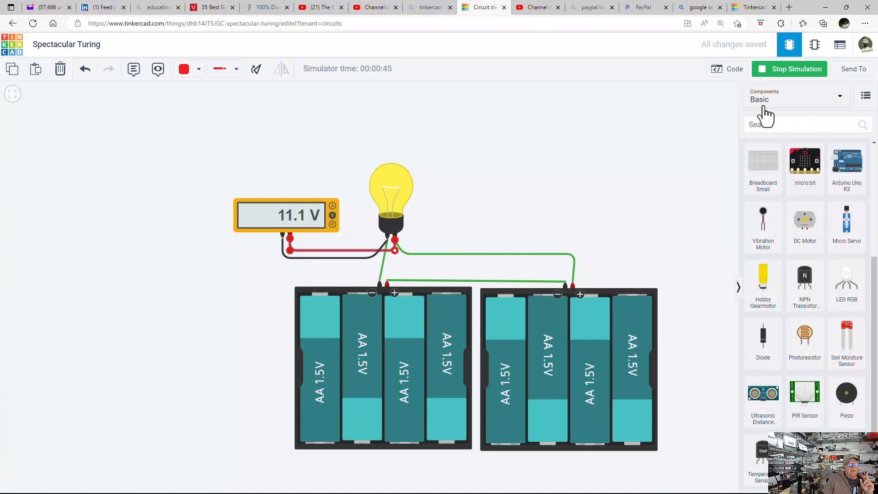
click(796, 72)
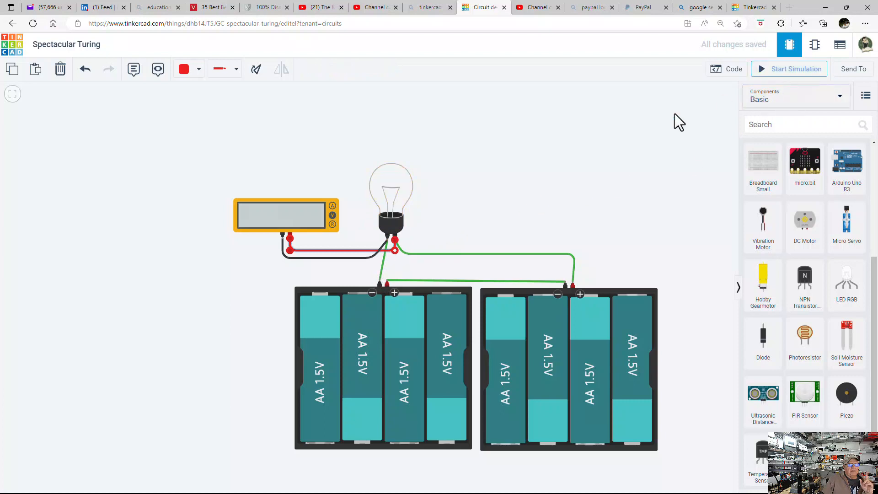
Move the bulb end of the black probe wire to the left battery pack's negative lead.
click(381, 246)
drag(387, 240, 379, 277)
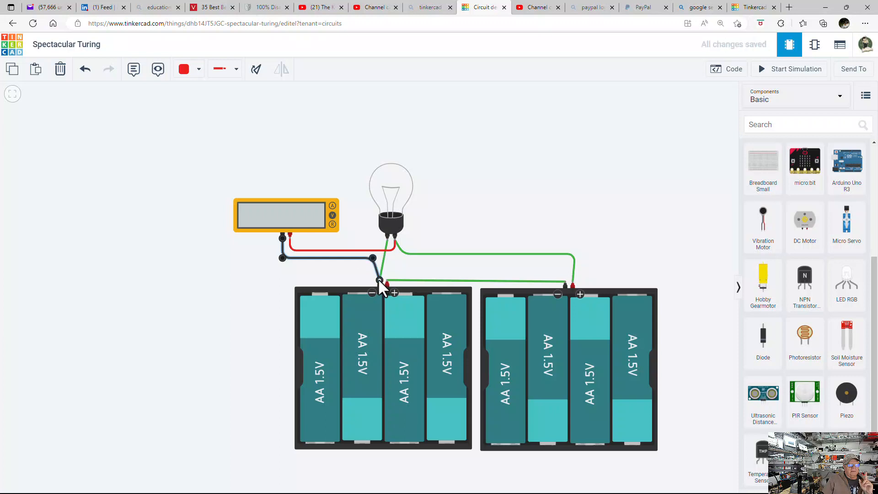
Try to reroute the red probe wire away from the bulb and run it to the right pack's positive lead.
click(394, 242)
drag(395, 248, 411, 247)
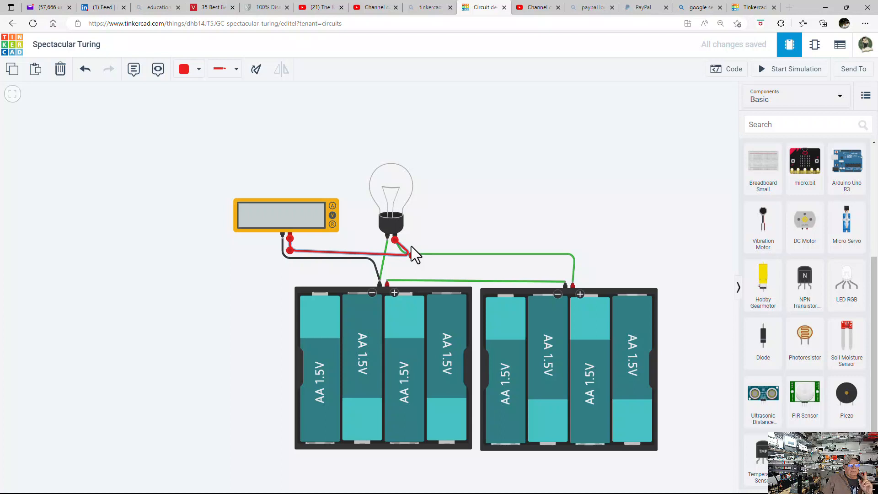
click(410, 242)
click(393, 238)
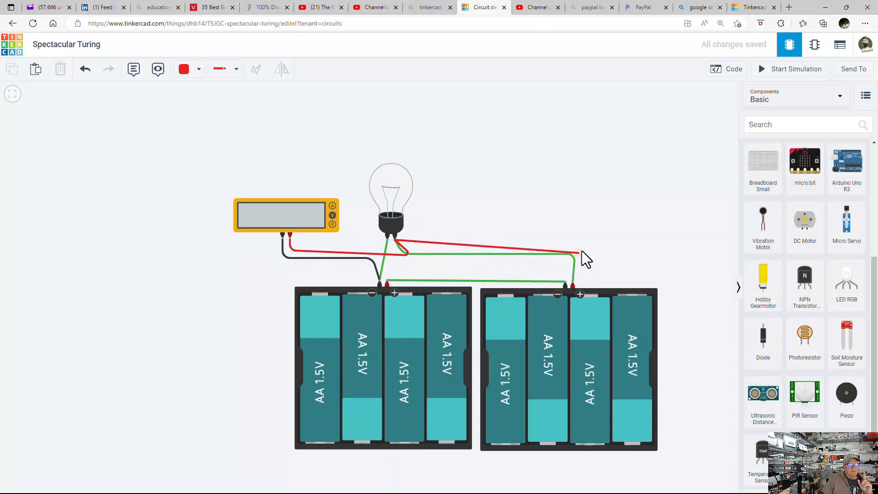
click(589, 240)
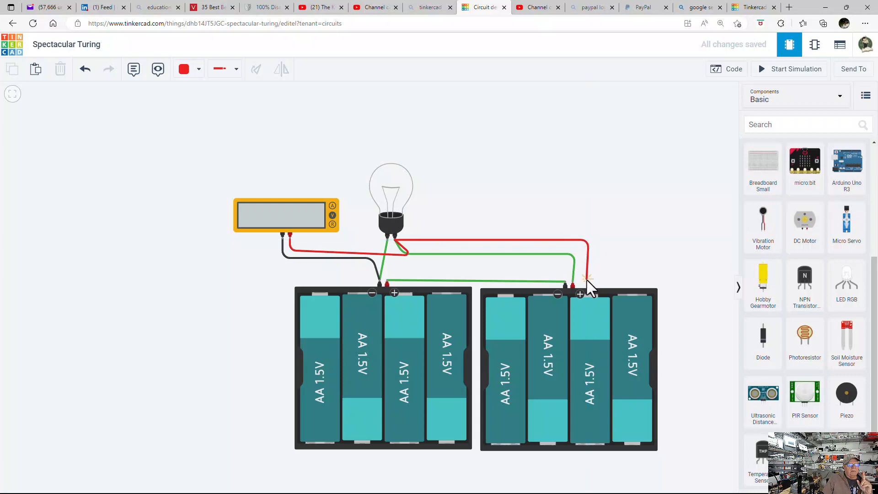
click(574, 282)
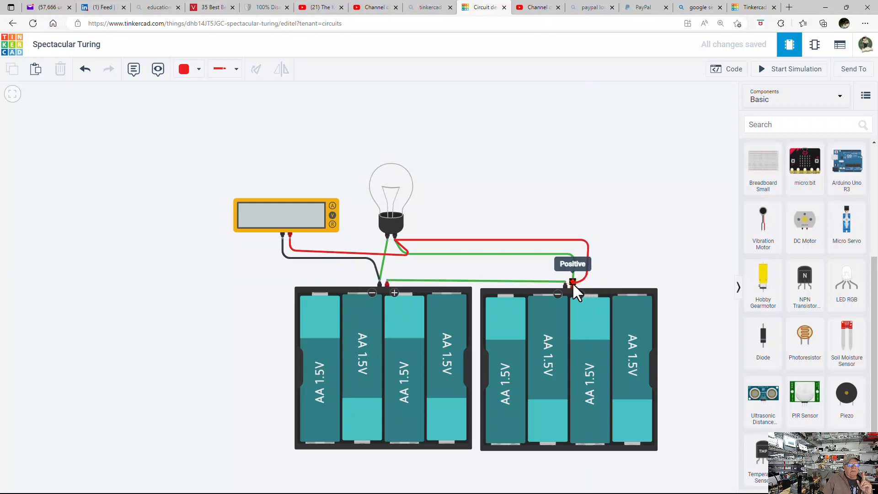
click(573, 284)
Move the red probe wire's bend back beneath the bulb terminal and delete that bend point.
click(406, 254)
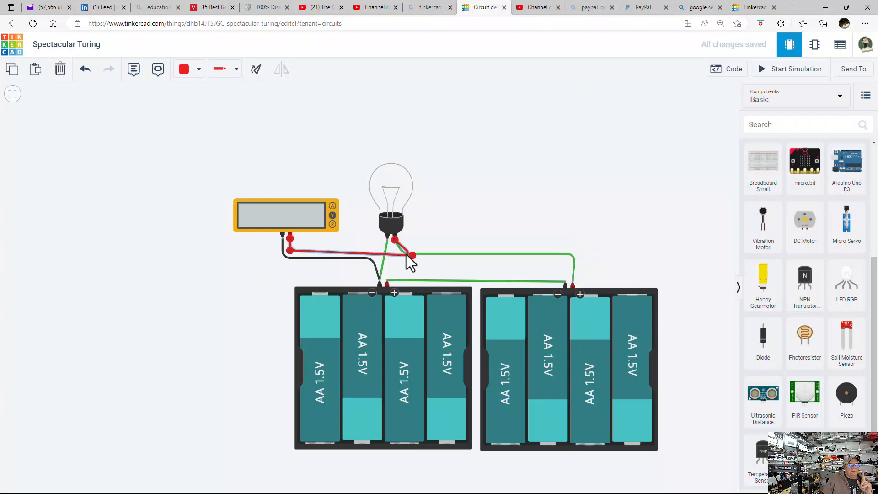
drag(410, 255, 393, 257)
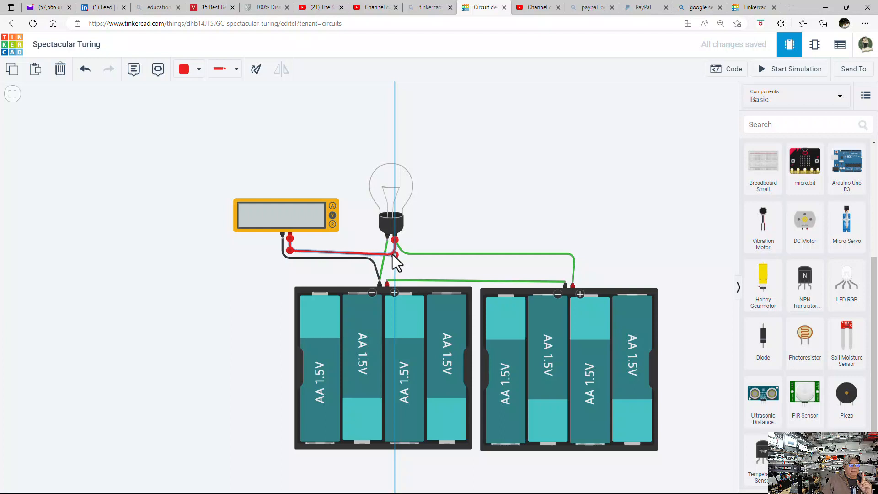
drag(392, 255, 392, 255)
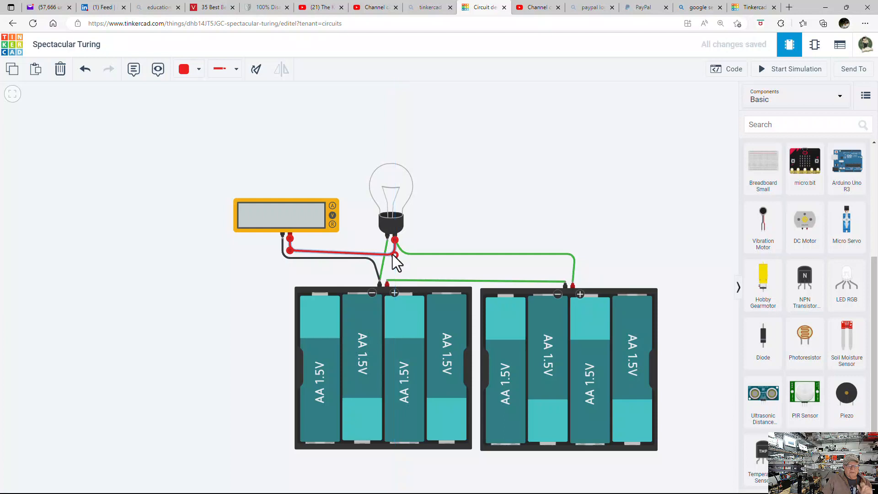
key(Delete)
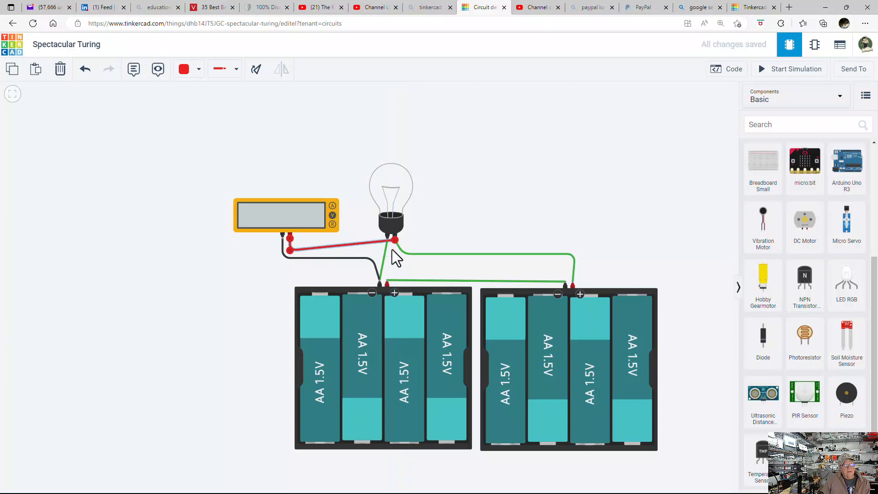
Delete the red wire between the multimeter's positive probe and the bulb's Terminal 2.
drag(398, 245, 597, 251)
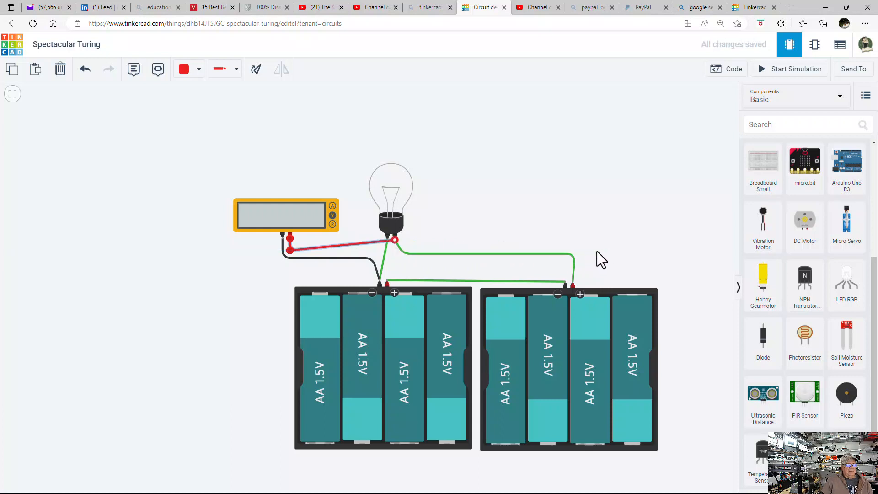
drag(395, 239, 557, 244)
click(346, 244)
key(Delete)
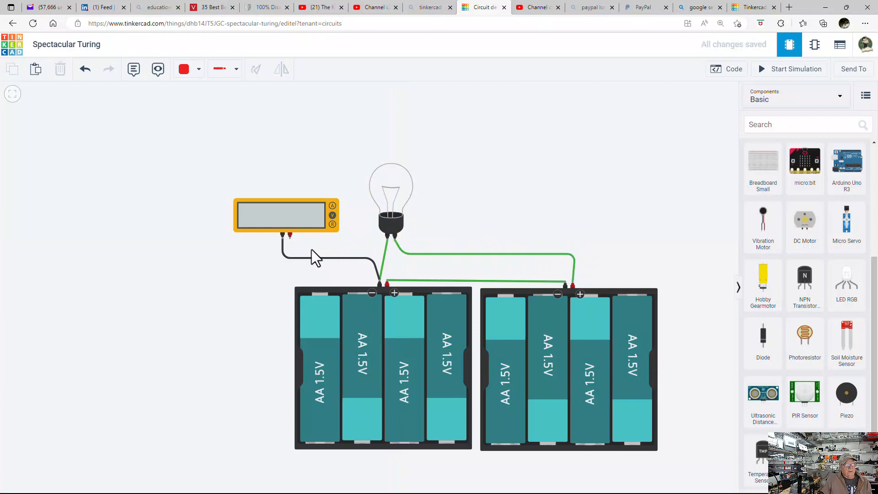
Wire the multimeter's positive probe beneath the bulb to the right battery pack's positive lead, and run the simulation once.
click(290, 238)
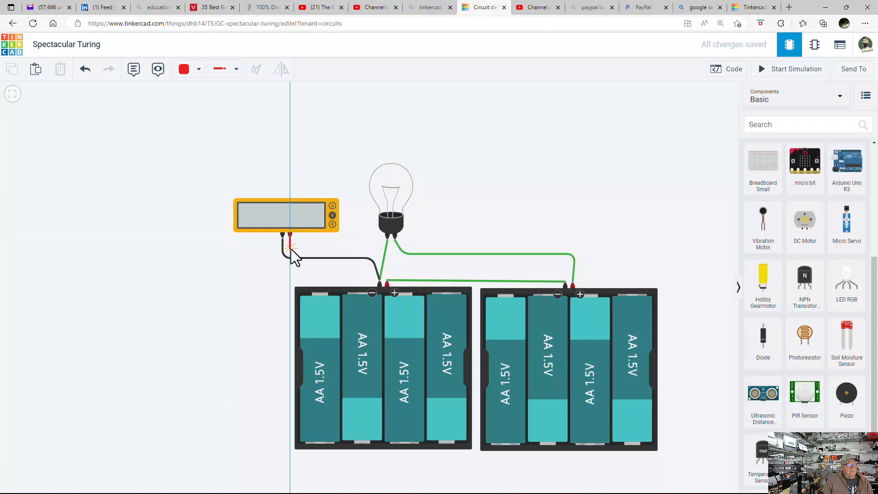
click(291, 250)
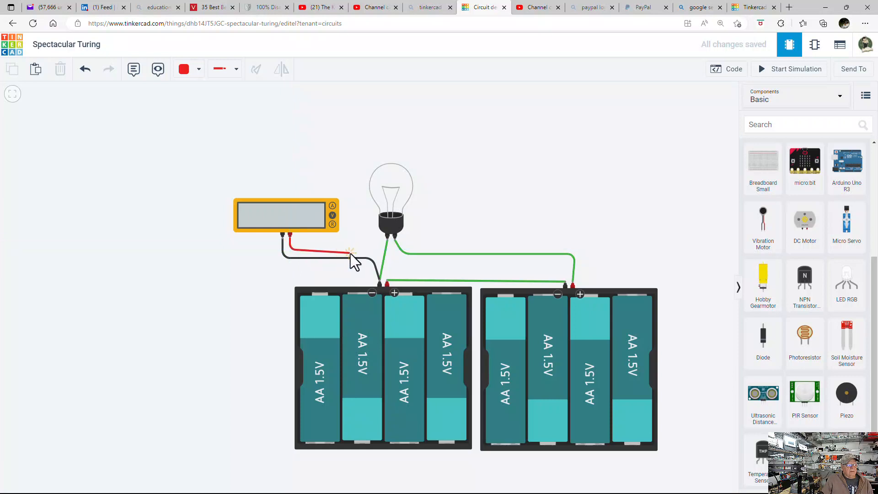
click(371, 249)
click(394, 268)
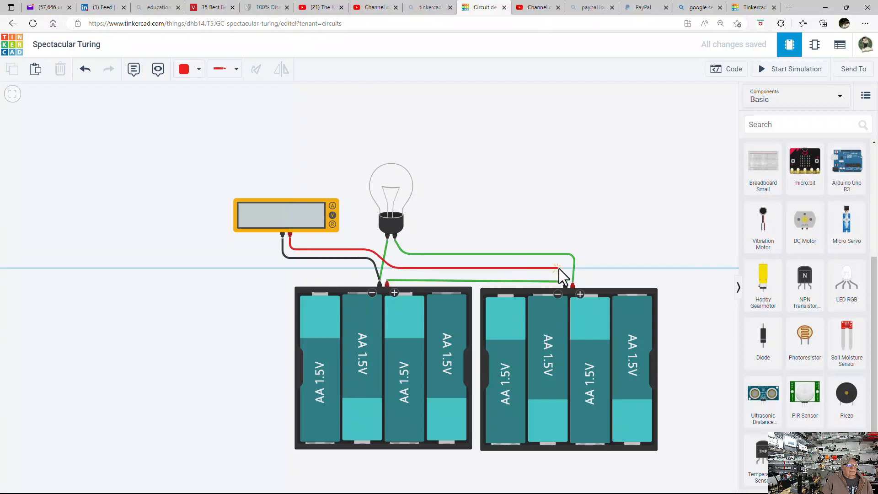
click(589, 268)
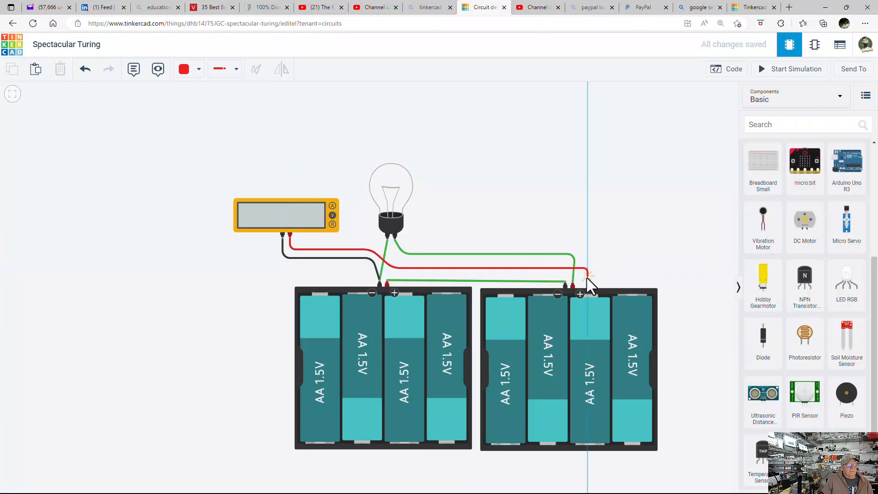
click(586, 278)
click(573, 283)
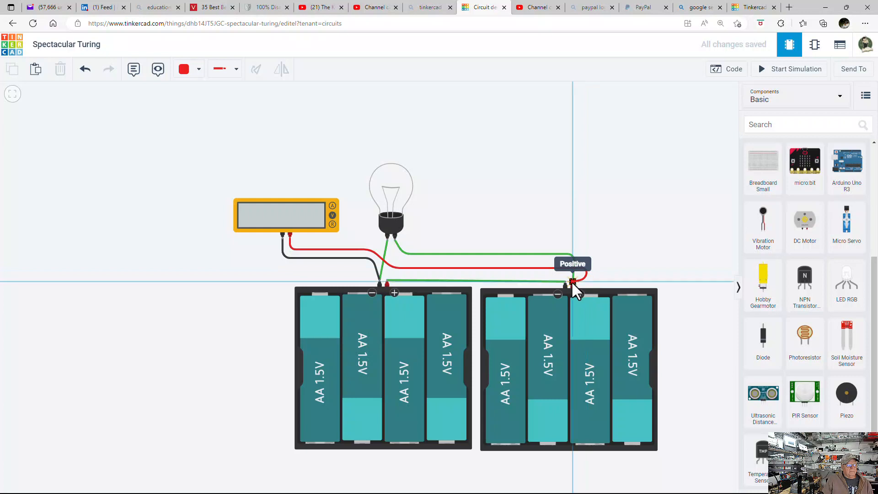
click(800, 71)
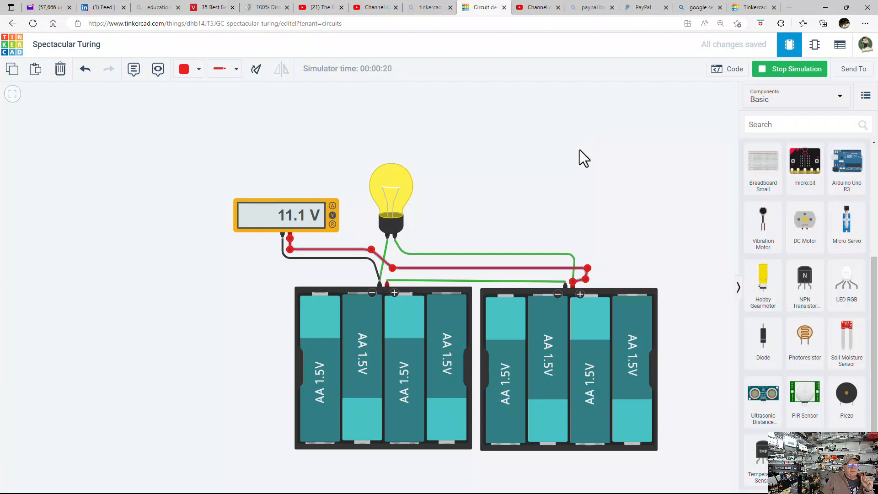
click(777, 73)
Place a Slideswitch to the right of the bulb, above the battery packs.
scroll(697, 274, up, 3)
scroll(778, 275, up, 2)
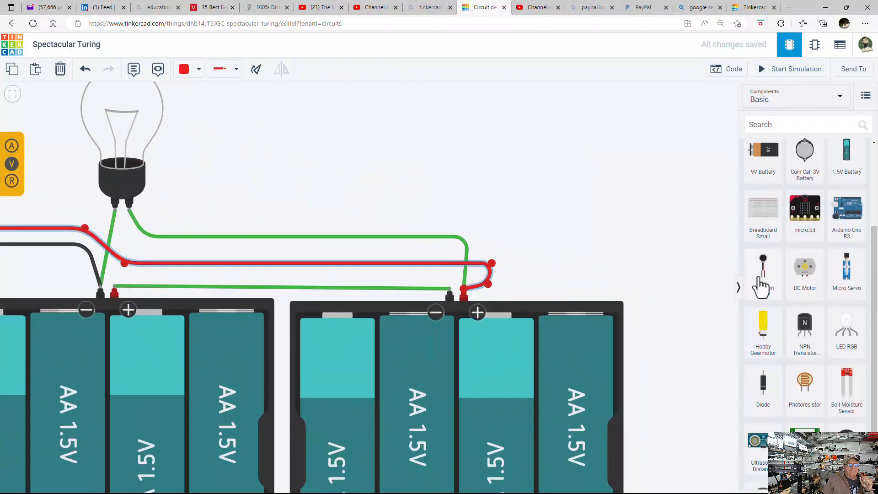
scroll(617, 256, down, 2)
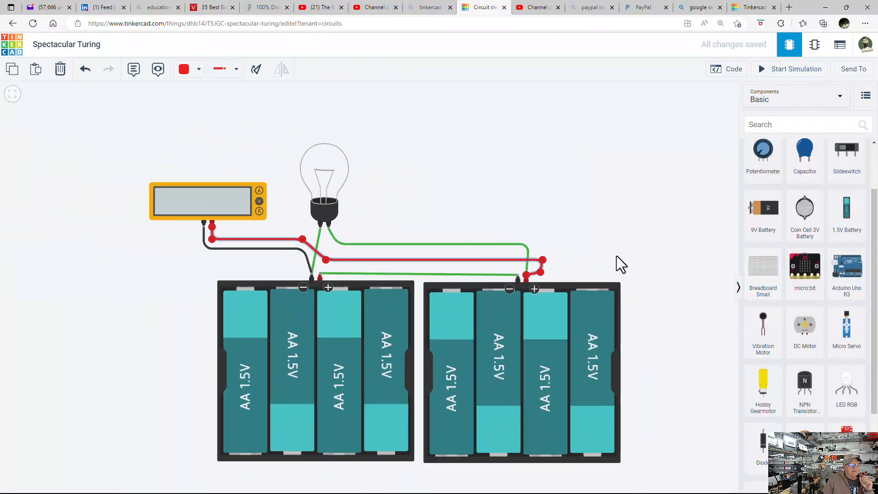
scroll(794, 254, up, 2)
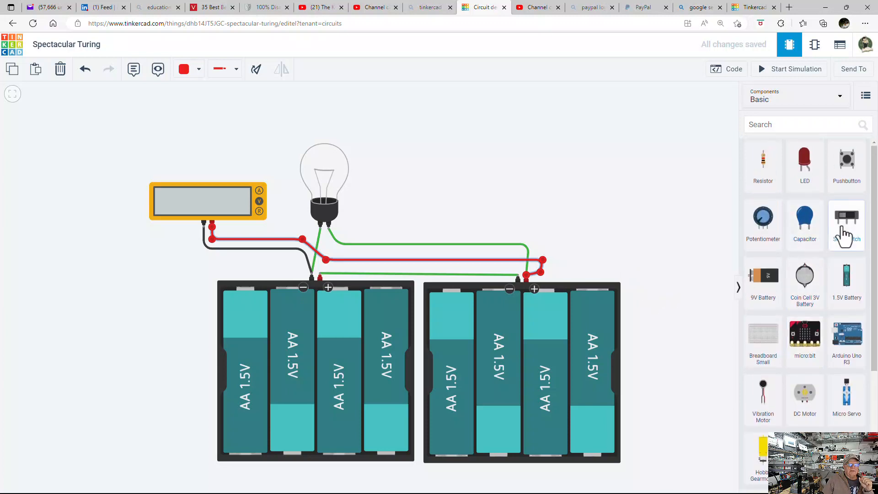
drag(849, 228, 422, 230)
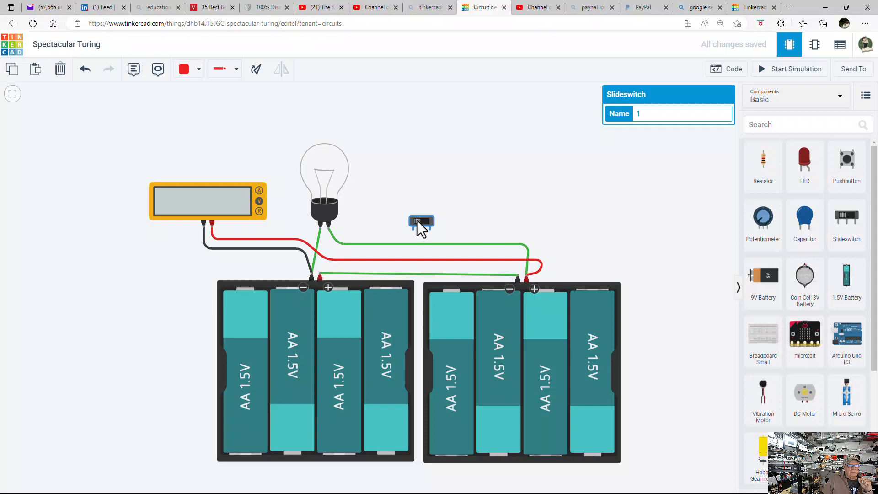
Replace the green wire from the bulb's right terminal to the right pack with a wire from that terminal to the slideswitch's left terminal.
click(434, 243)
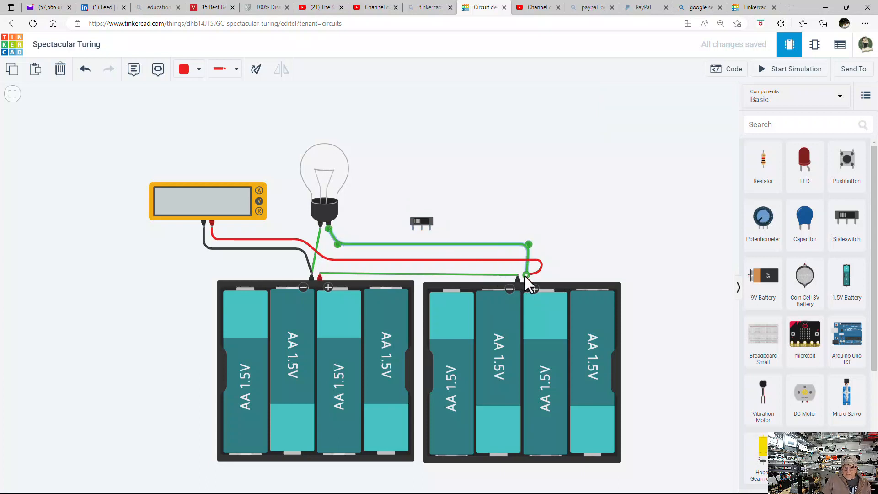
key(Delete)
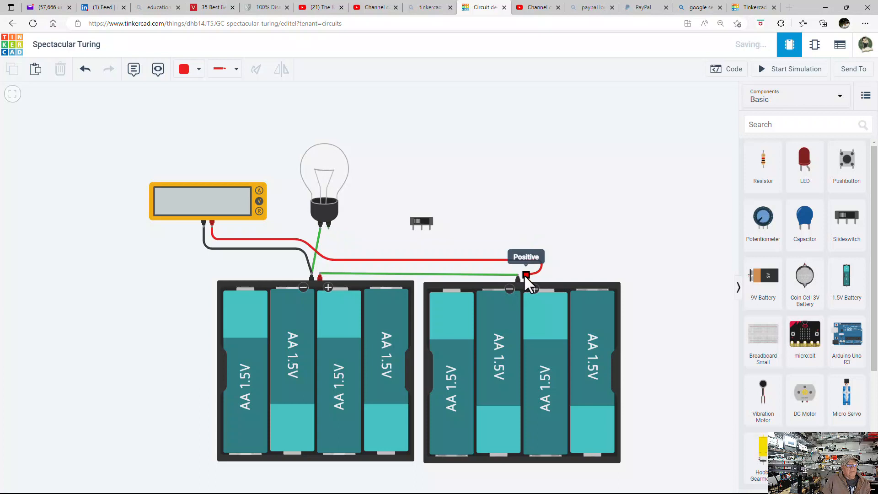
click(328, 228)
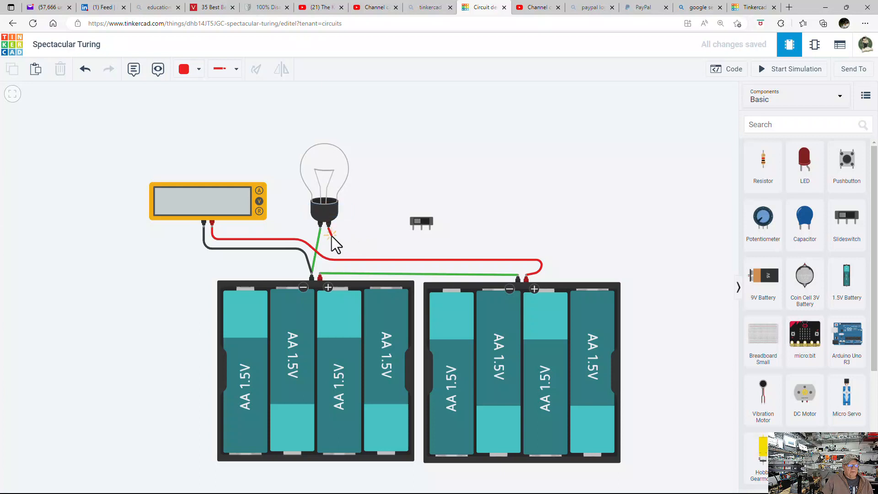
click(331, 238)
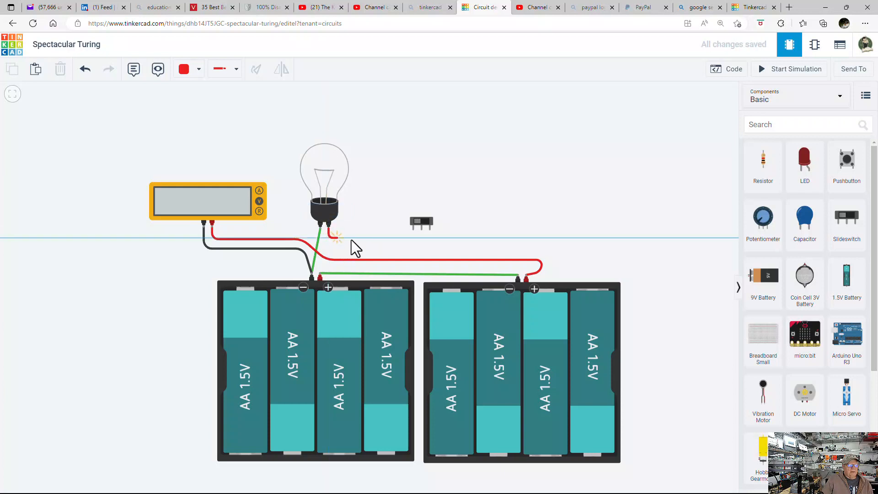
click(413, 239)
click(413, 230)
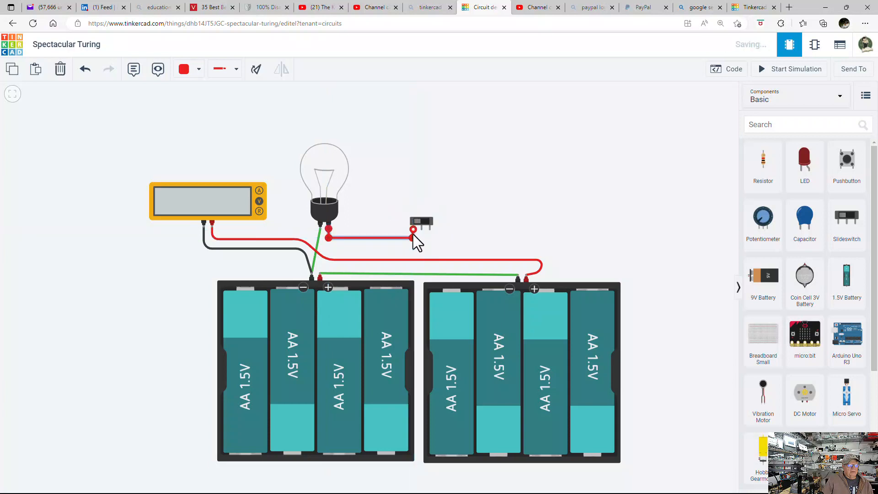
Wire the slideswitch's Common terminal to the right battery pack's positive lead.
click(421, 230)
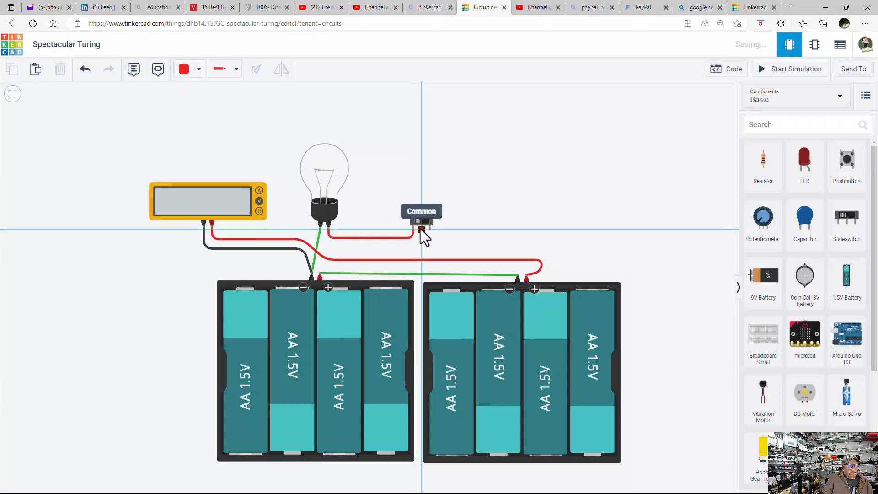
click(420, 236)
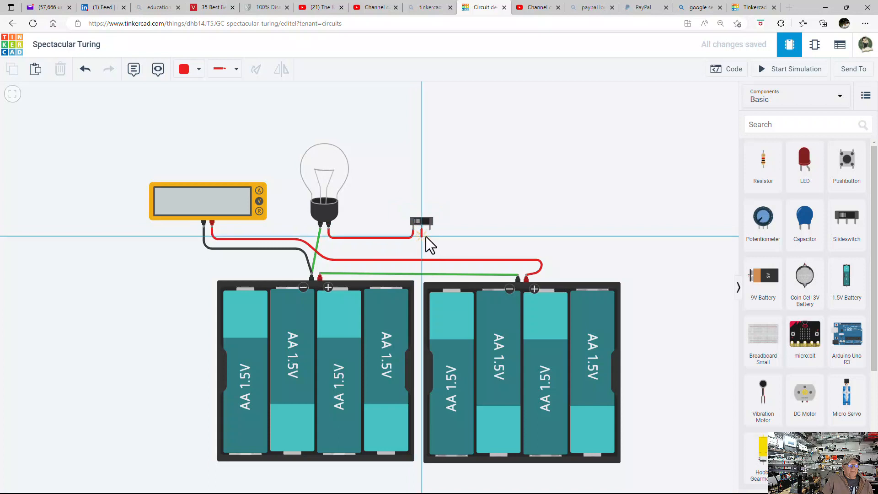
click(529, 236)
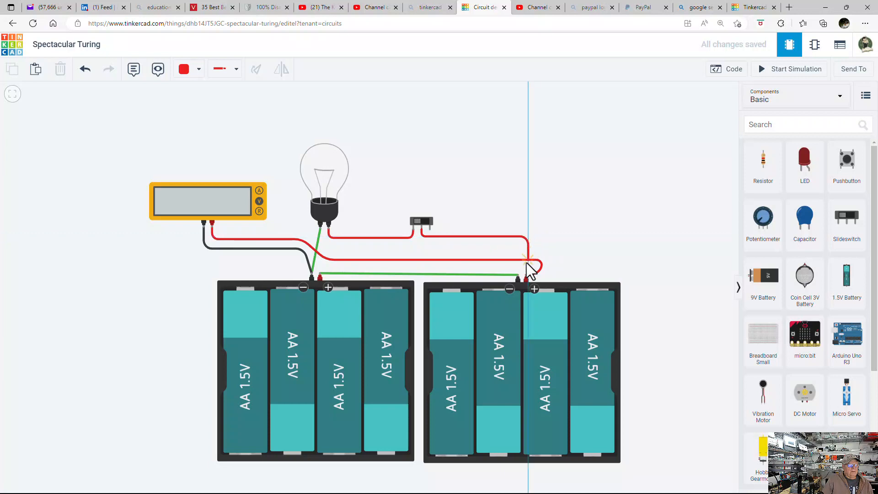
click(525, 273)
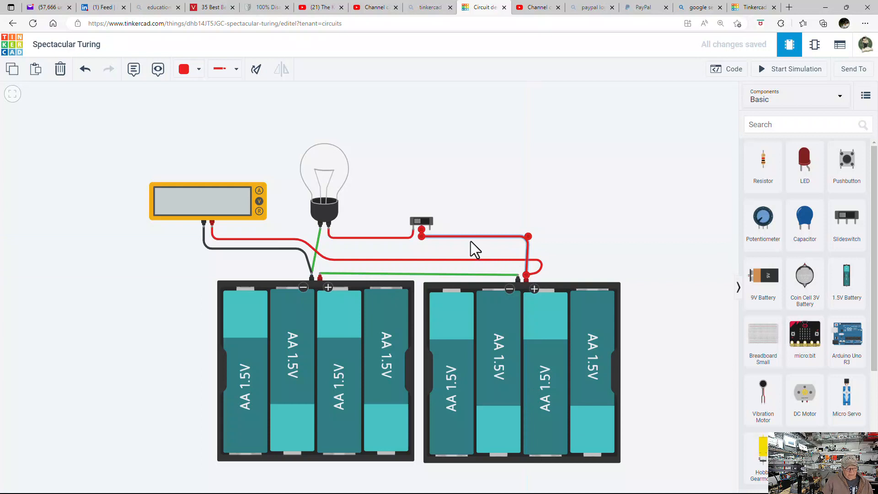
Color both slideswitch wires green.
key(4)
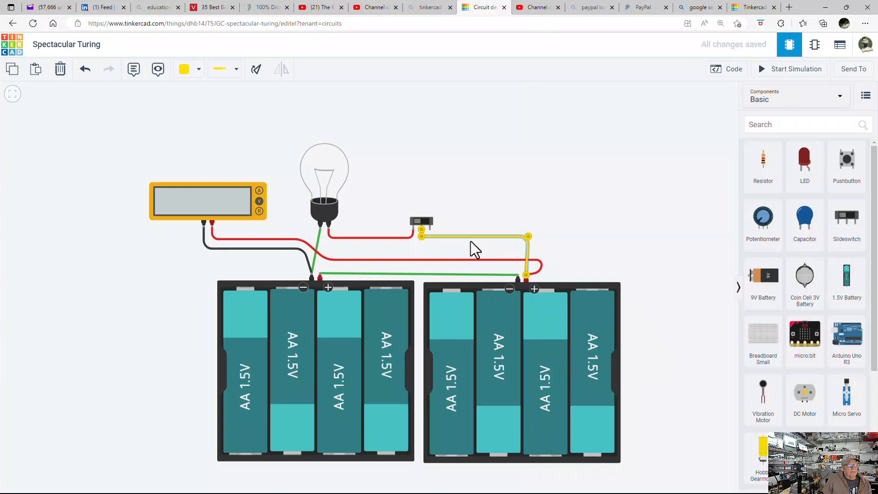
key(5)
click(388, 238)
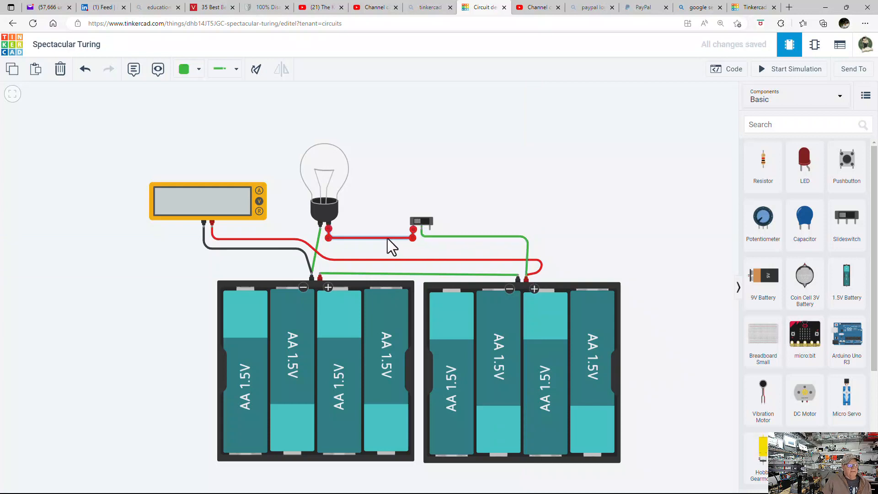
key(5)
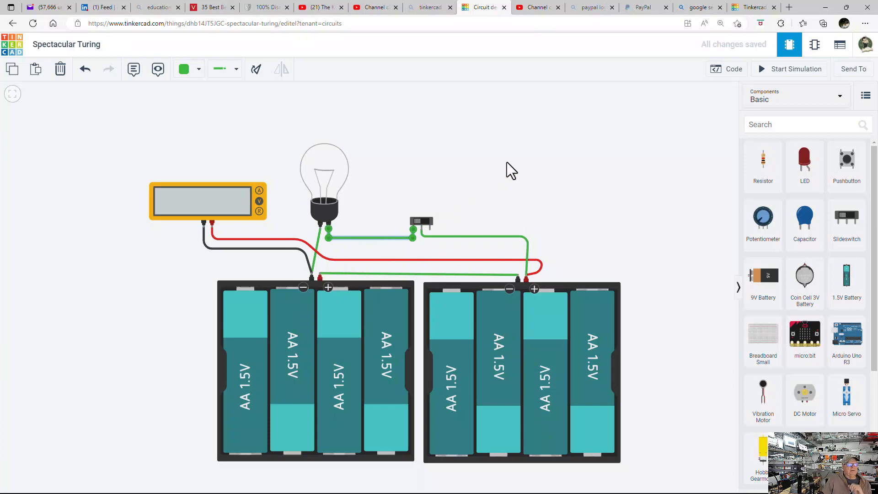
Simulate the circuit, toggle the slideswitch off and on to compare the bulb and battery voltage, and stop the simulation.
click(790, 73)
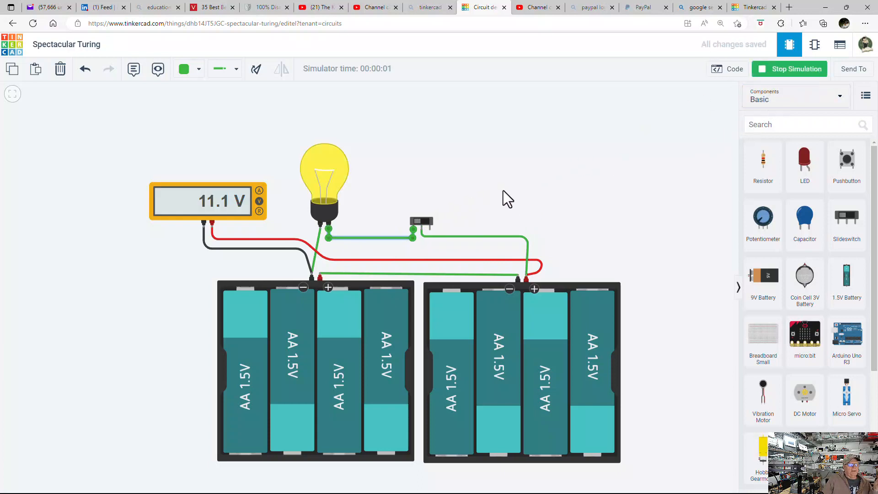
click(422, 221)
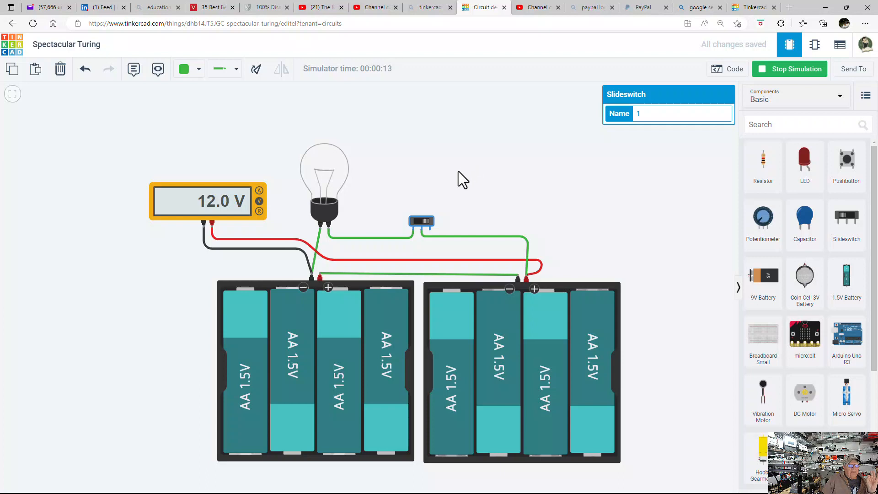
click(418, 221)
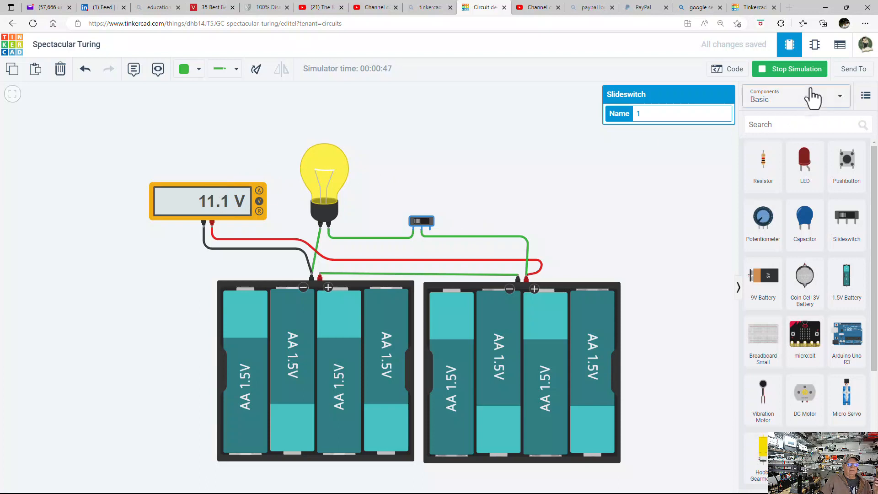
click(798, 73)
Move the multimeter farther left of the bulb and realign the bends of its black and red wires under the probes.
drag(214, 210, 163, 211)
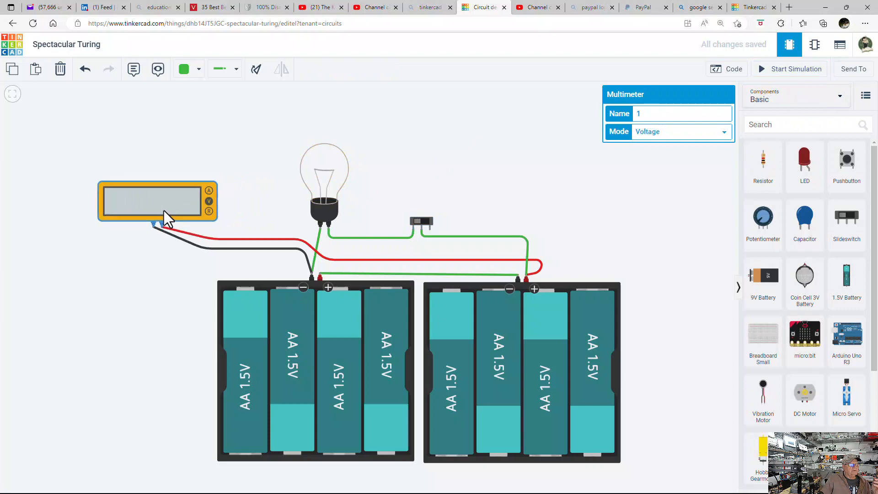
click(200, 248)
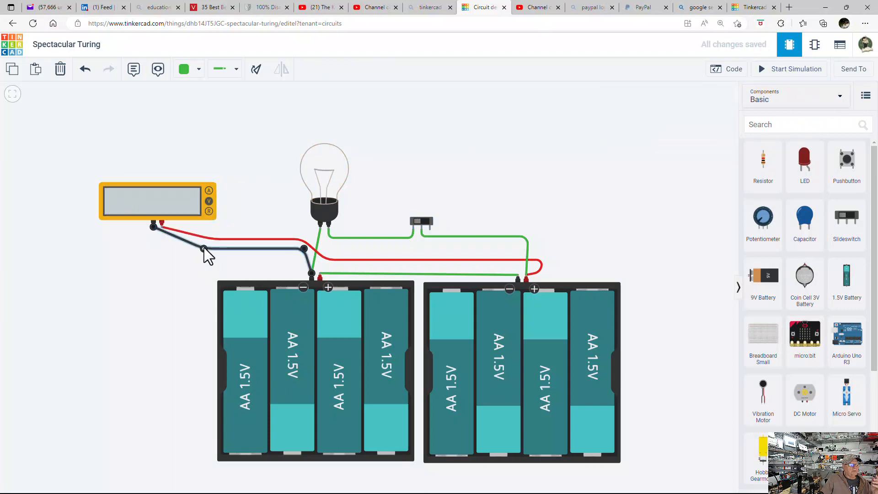
drag(204, 248, 153, 246)
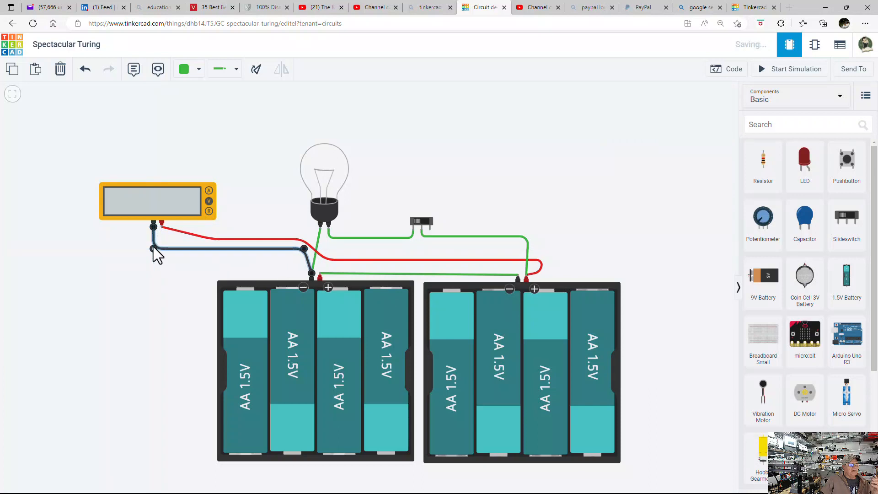
click(185, 235)
drag(211, 239, 161, 240)
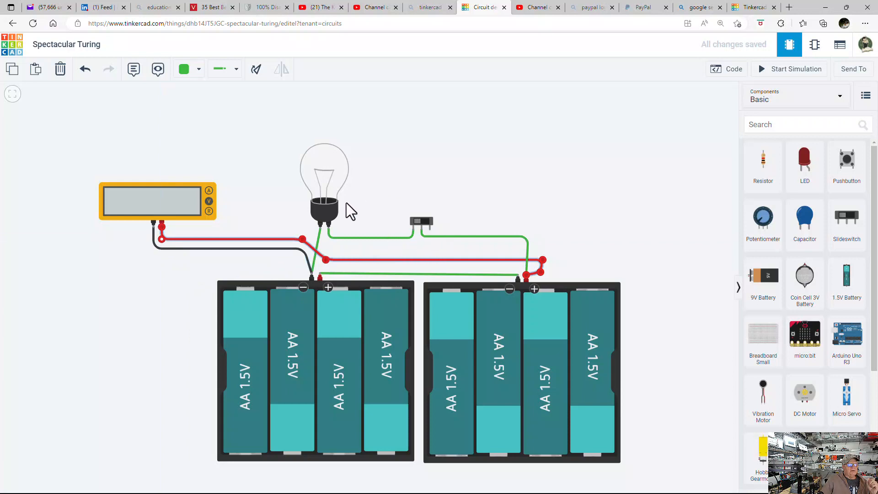
Delete the green wire between the bulb and the slideswitch, and move the slideswitch farther right above the right battery pack.
click(397, 239)
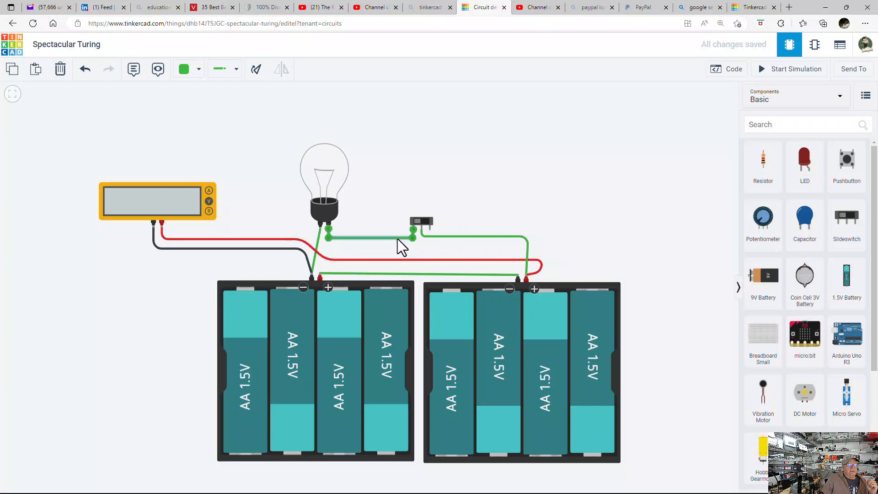
key(Delete)
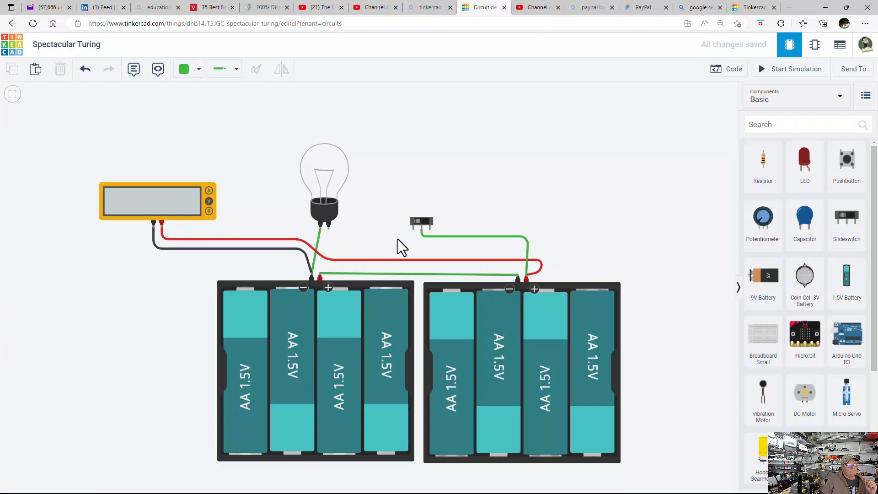
drag(421, 221, 491, 222)
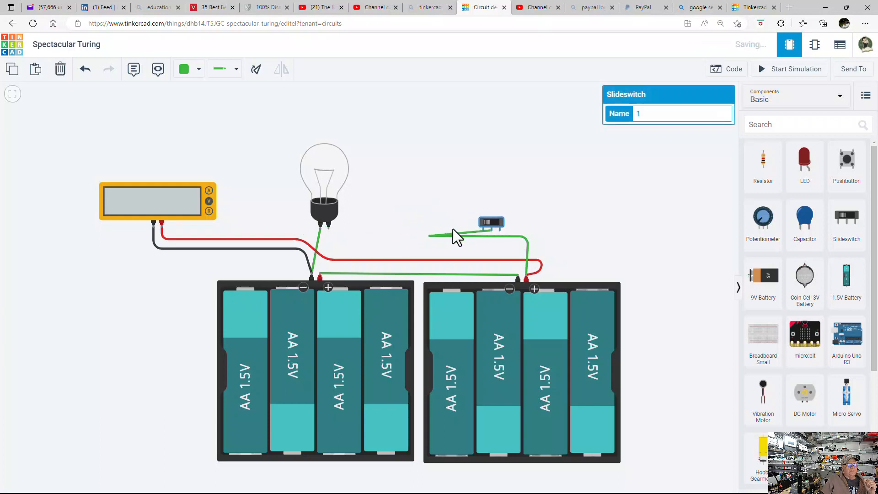
Realign the bends of the green wire between the slideswitch and the right battery pack into straight, square segments.
drag(431, 236, 500, 237)
drag(596, 239, 525, 240)
click(527, 213)
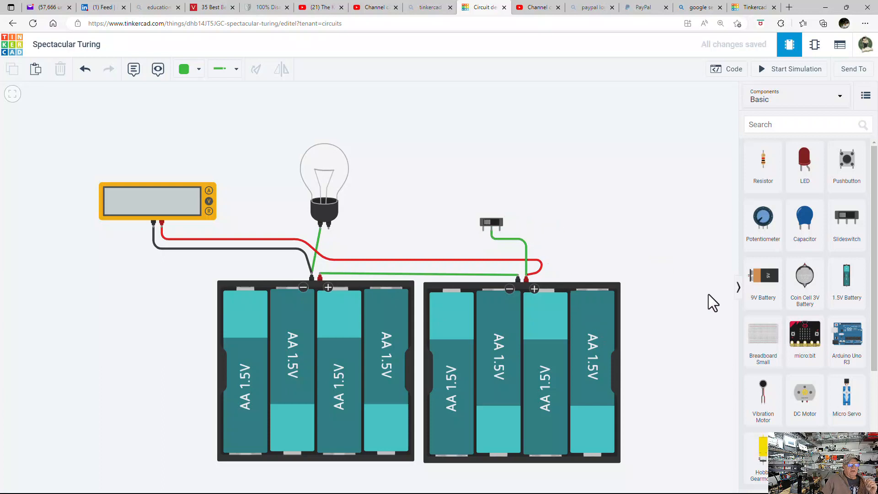
Add a copy of the multimeter between the bulb and the slideswitch, and set the copy's mode to Amperage.
scroll(783, 410, down, 3)
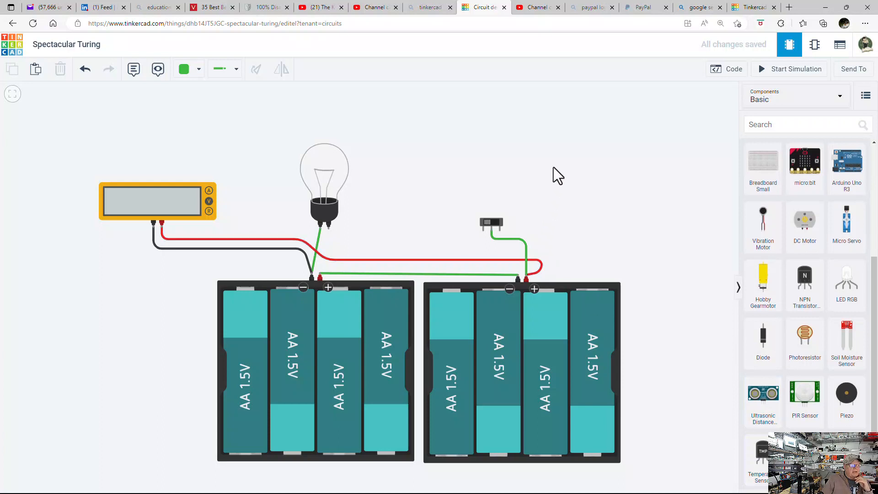
click(123, 196)
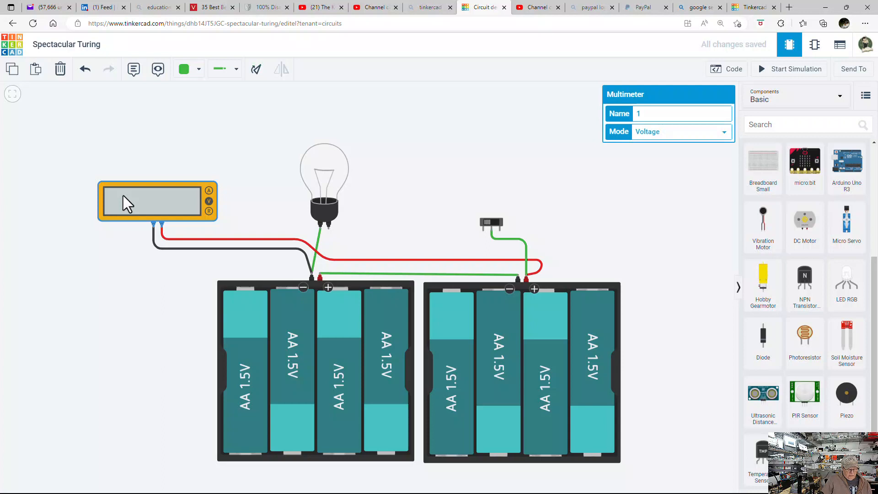
click(455, 184)
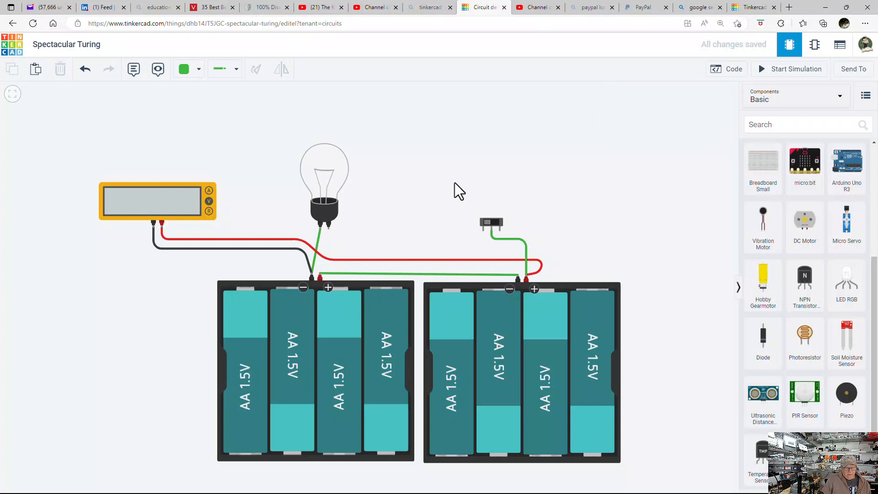
key(ctrl+v)
drag(455, 183, 415, 231)
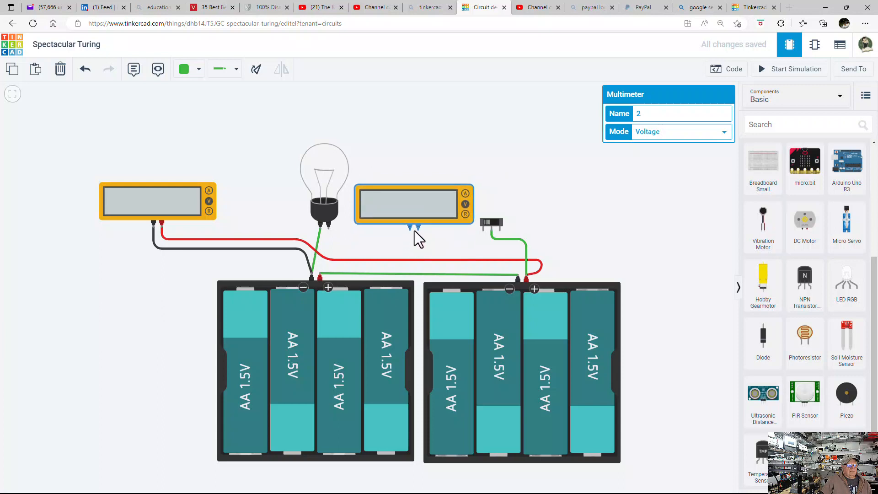
click(696, 135)
click(675, 149)
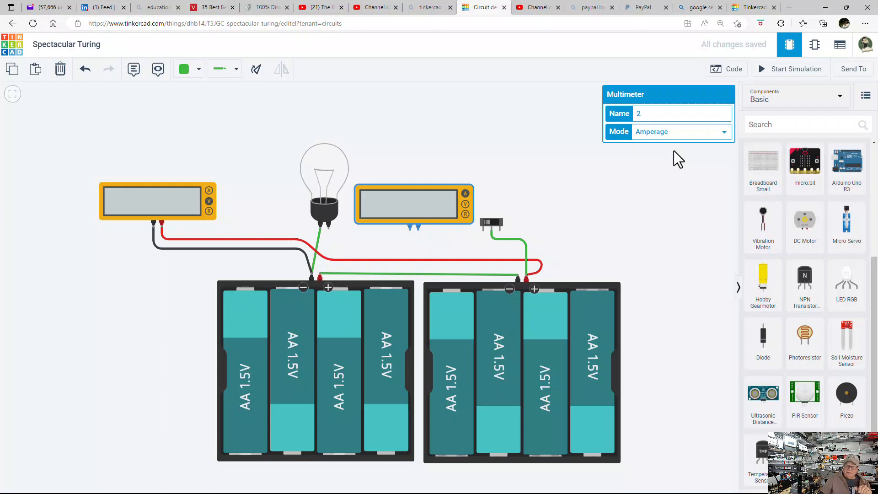
Wire the ammeter in series with square bends, its red probe to the slideswitch's left terminal and its black probe to the bulb's Terminal 2.
click(418, 230)
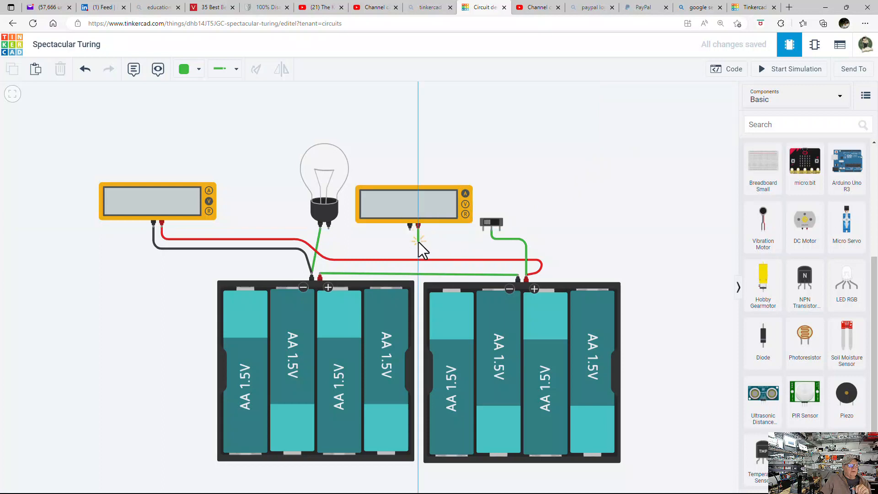
click(419, 238)
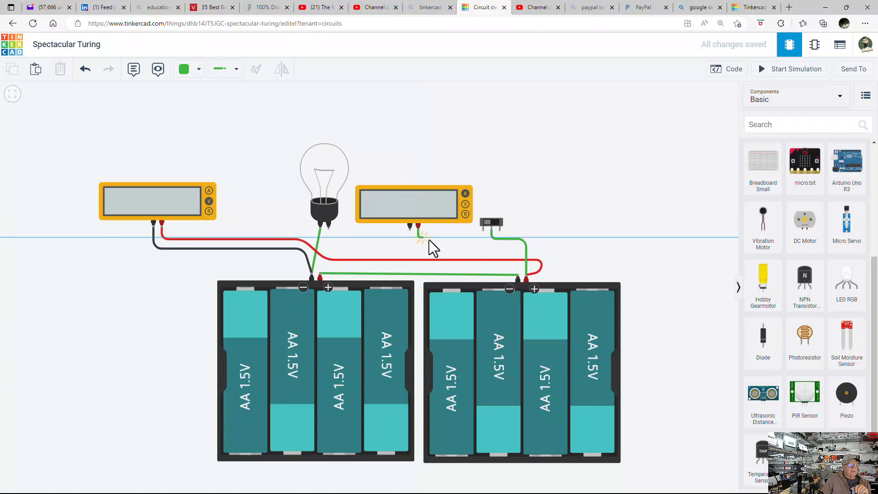
click(484, 231)
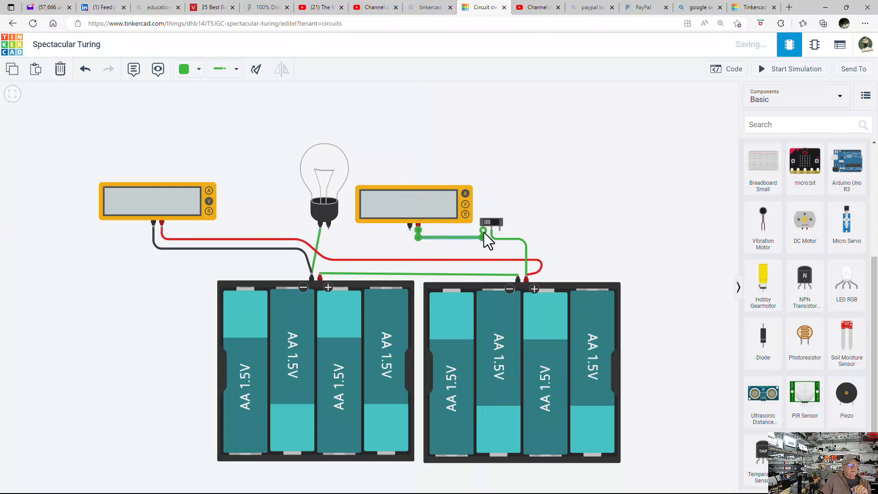
click(411, 232)
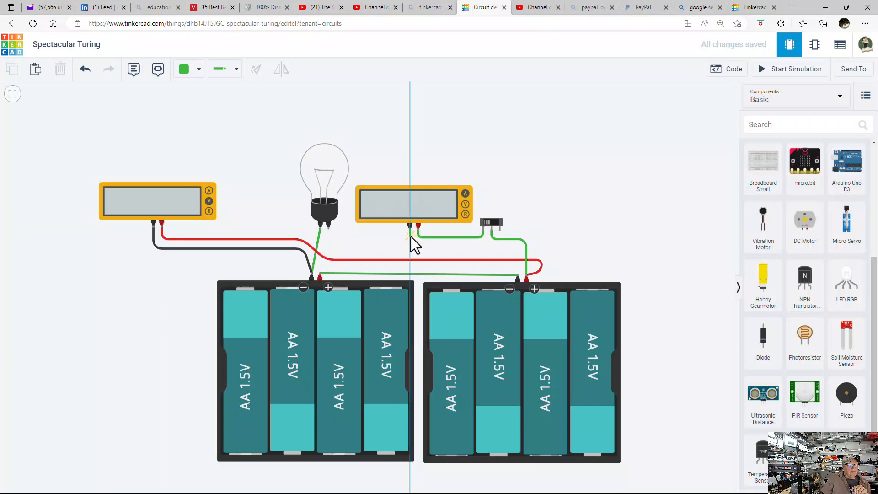
click(409, 237)
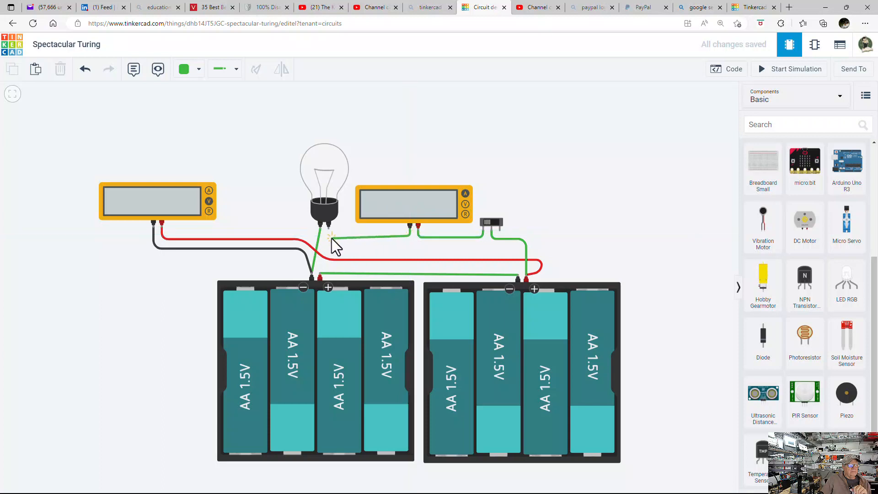
click(330, 237)
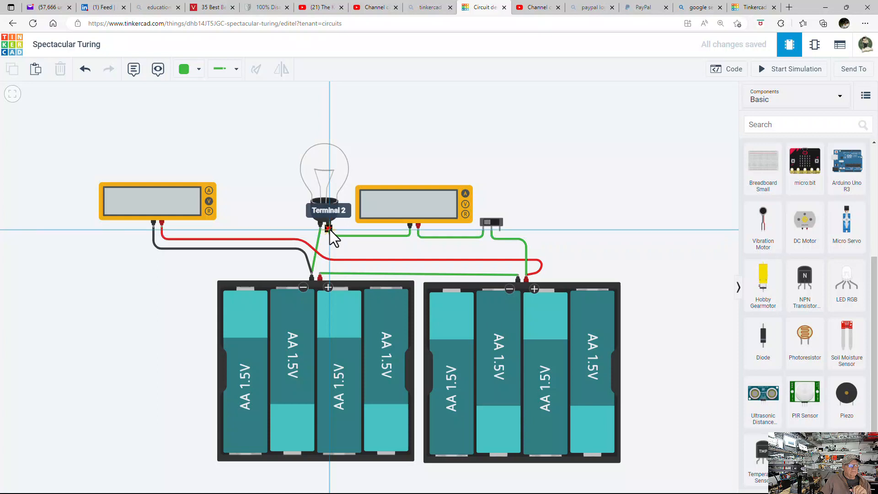
click(330, 230)
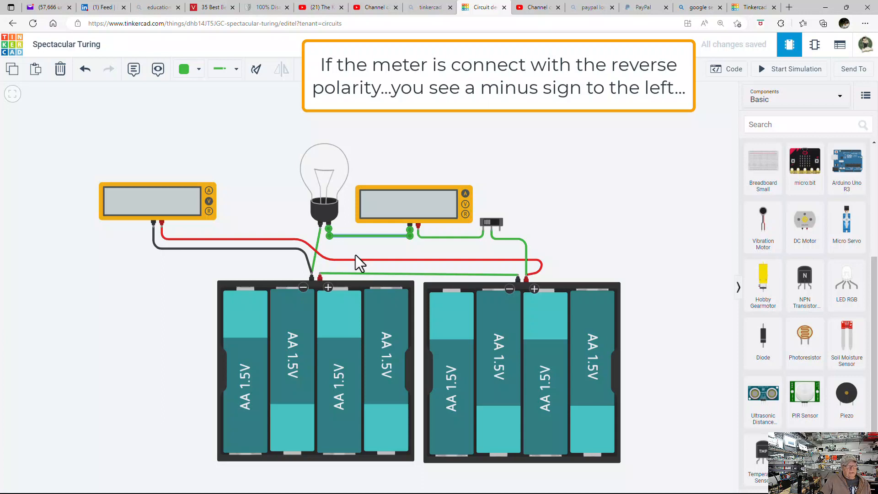
Colour the wire between the bulb and the ammeter black and the wire between the ammeter and the slideswitch red.
key(1)
click(444, 238)
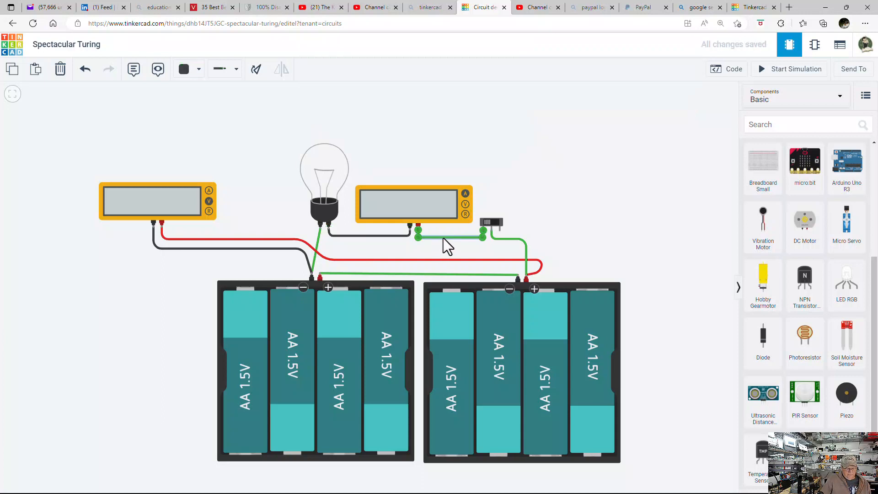
key(2)
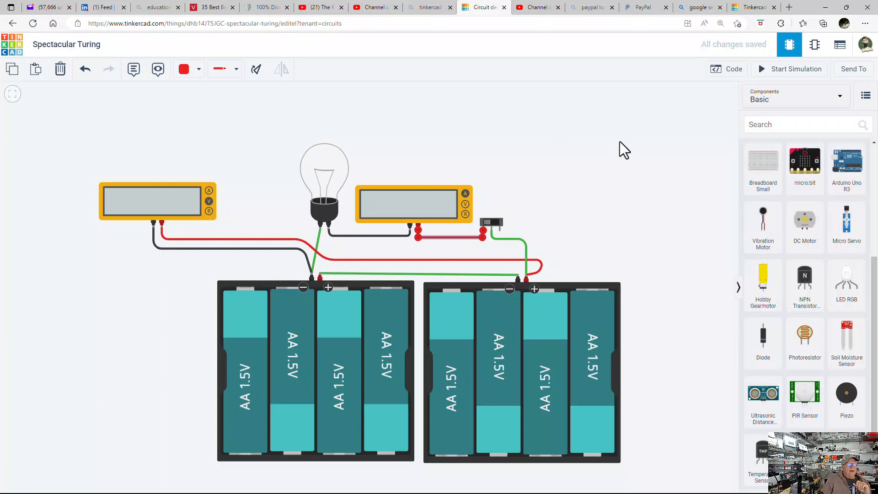
Simulate the circuit, toggle the slideswitch off and on to compare the current and voltage readings, and stop the simulation.
click(778, 71)
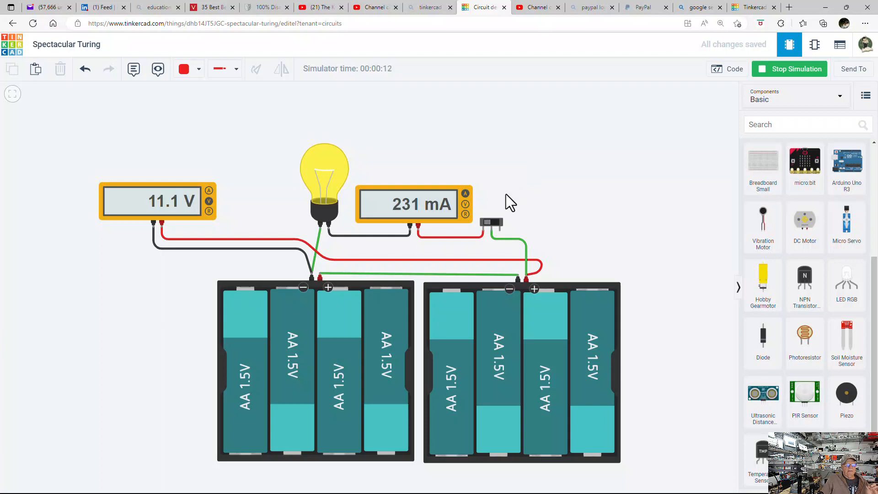
click(496, 222)
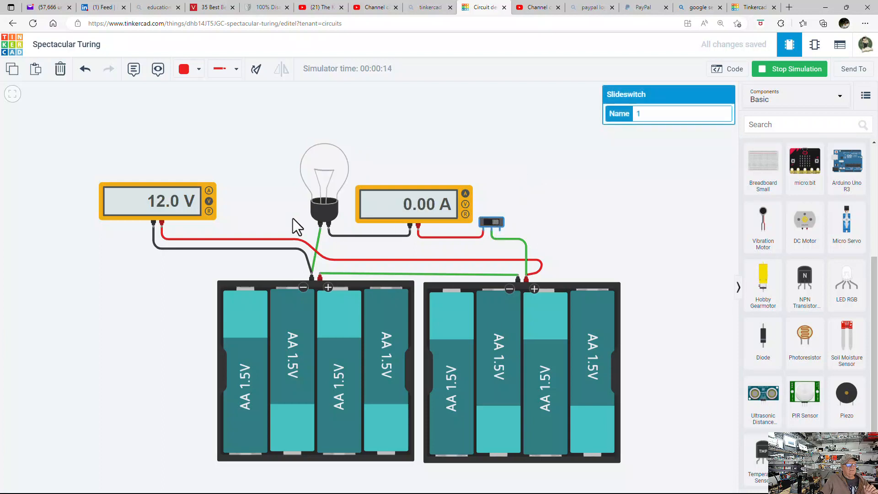
click(486, 223)
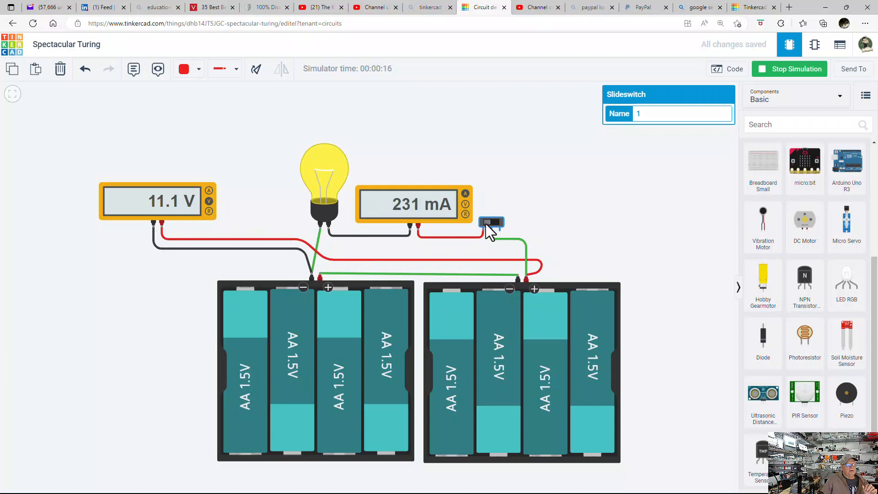
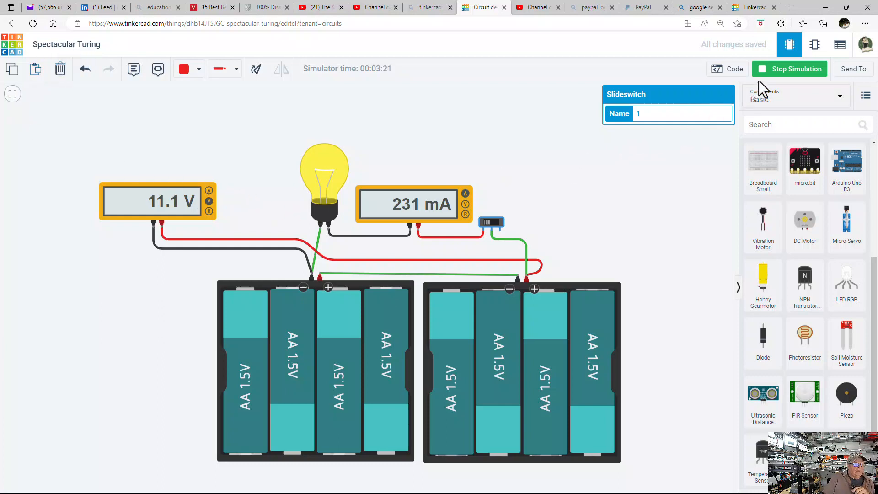
click(770, 73)
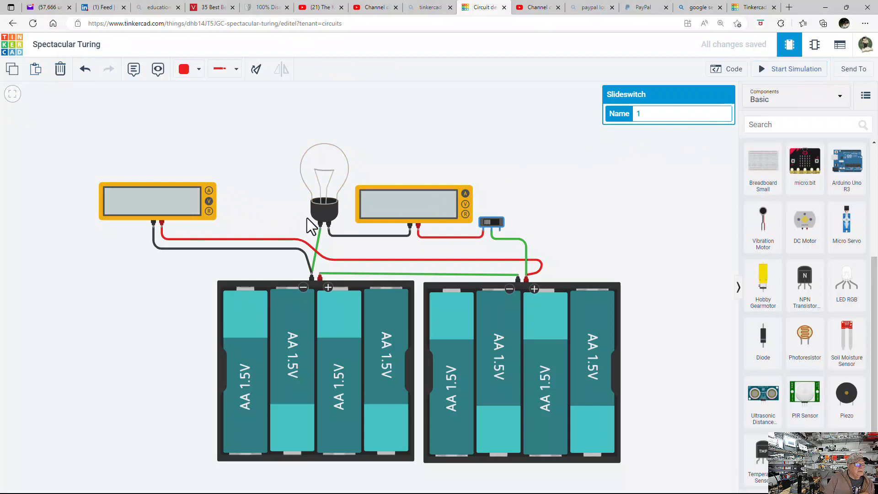
Move the bulb above the left battery pack's negative terminal and realign its black wire and the voltmeter's red wire at the right battery pack.
drag(327, 214, 323, 237)
click(333, 236)
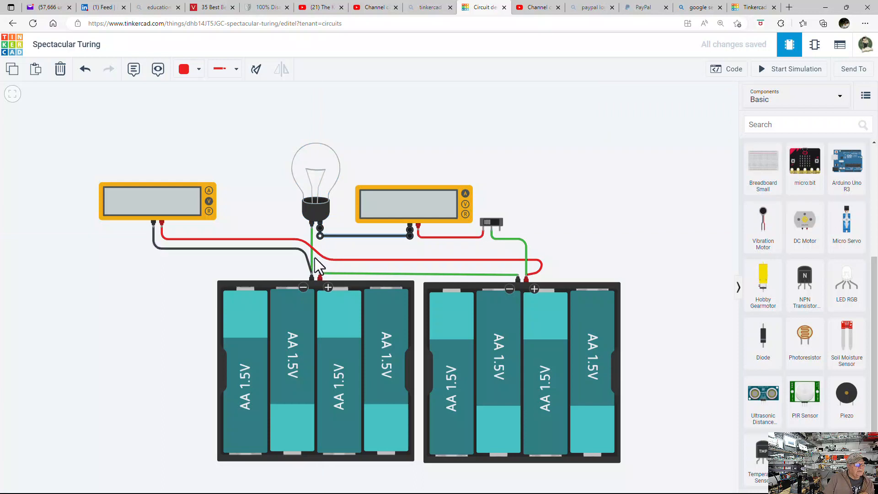
click(541, 262)
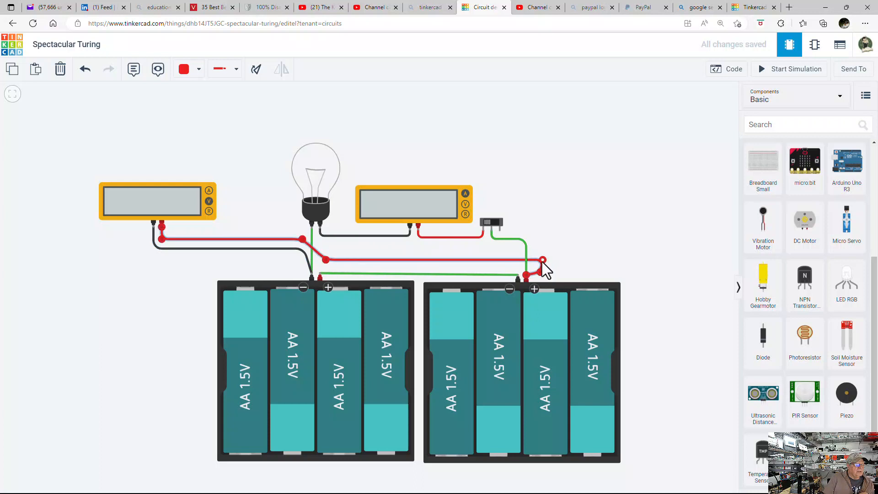
drag(543, 260, 518, 266)
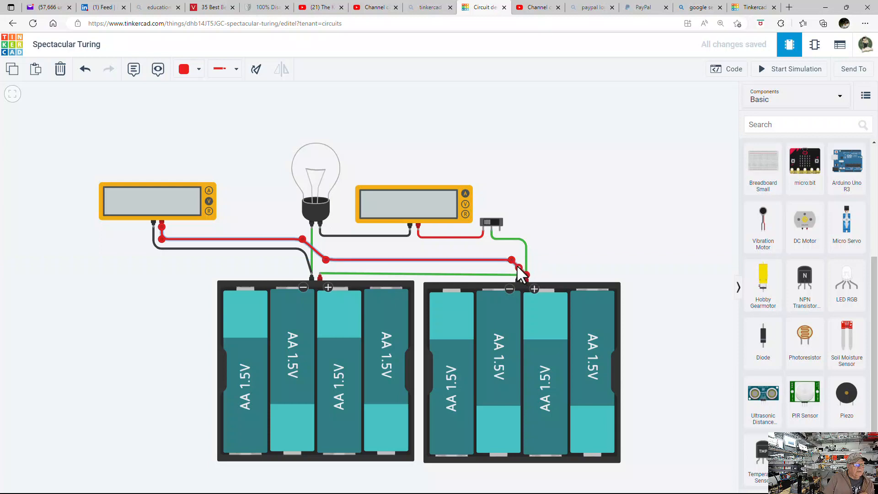
drag(519, 268, 520, 267)
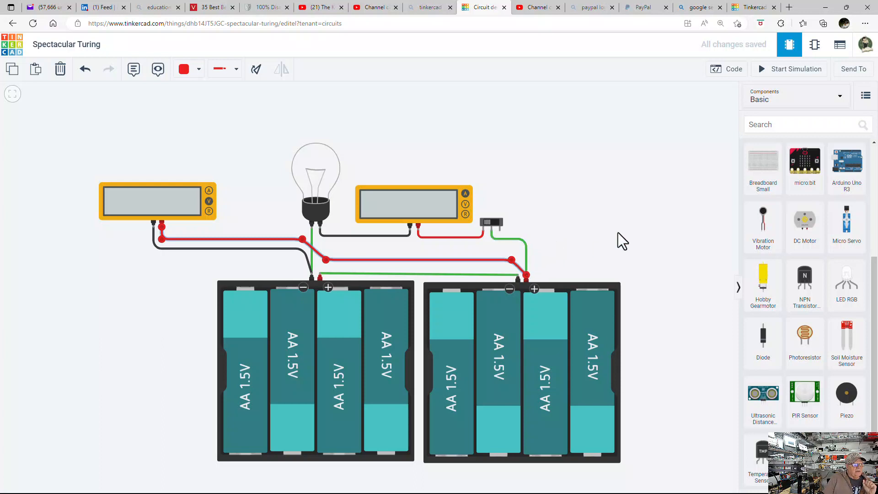
Replace the slanted wire between the two battery packs with a green one that has square bends and a level run.
click(329, 273)
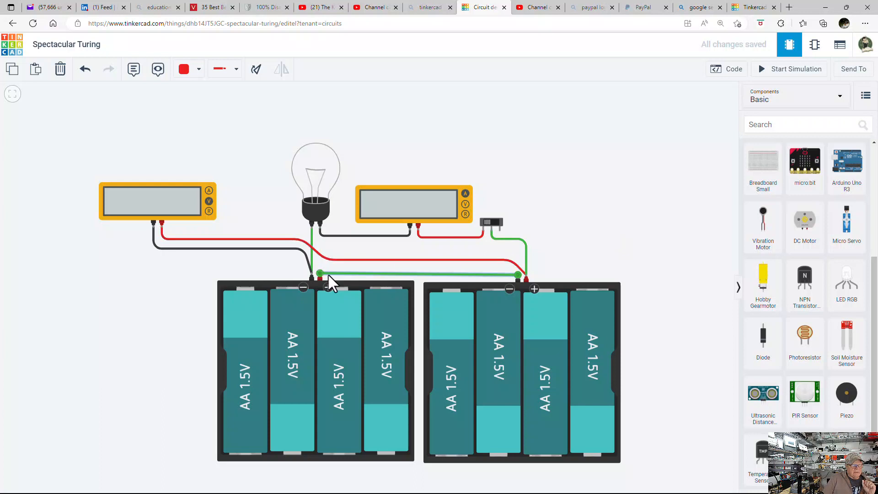
key(Delete)
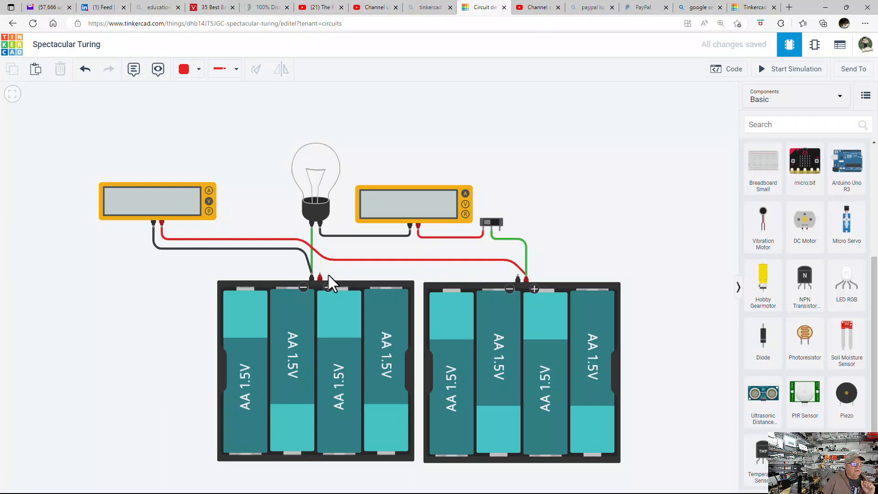
click(320, 275)
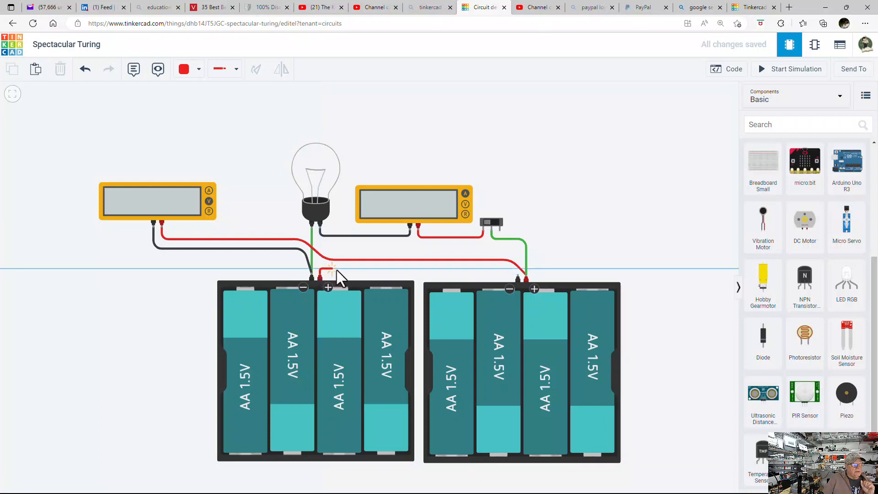
click(515, 273)
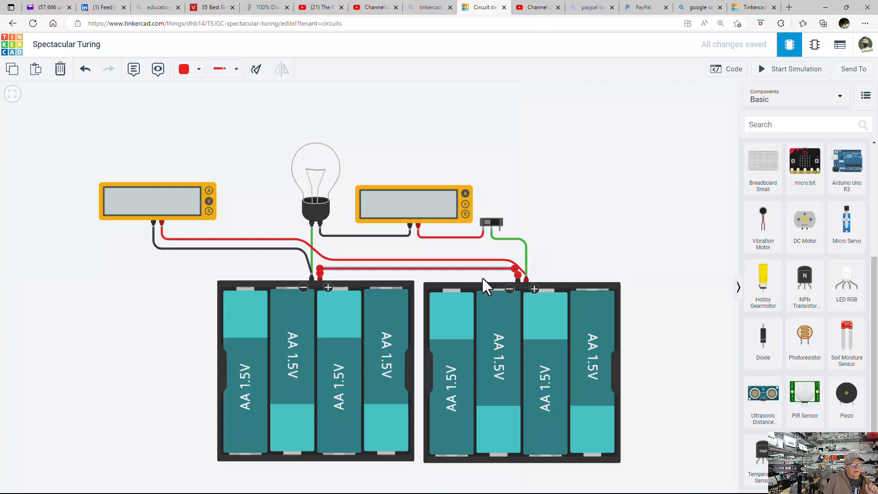
key(5)
click(536, 195)
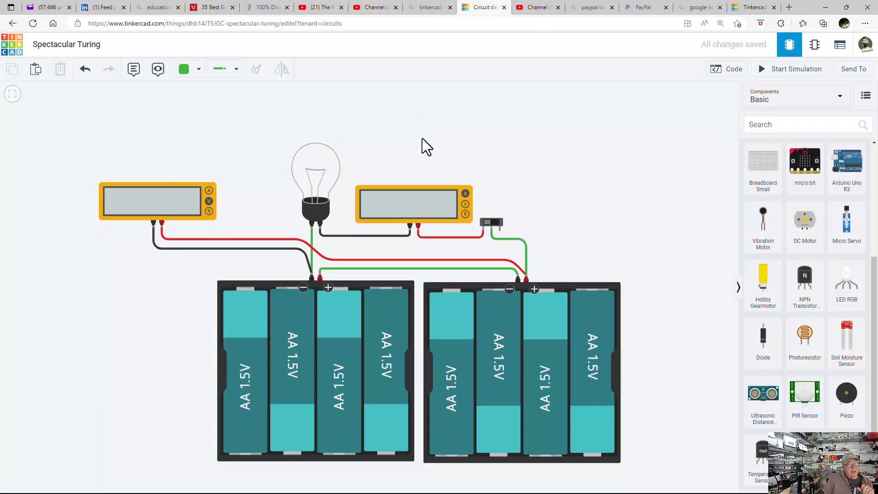
Lower the black wire between the bulb and the ammeter to line up with the adjacent red wire.
click(394, 237)
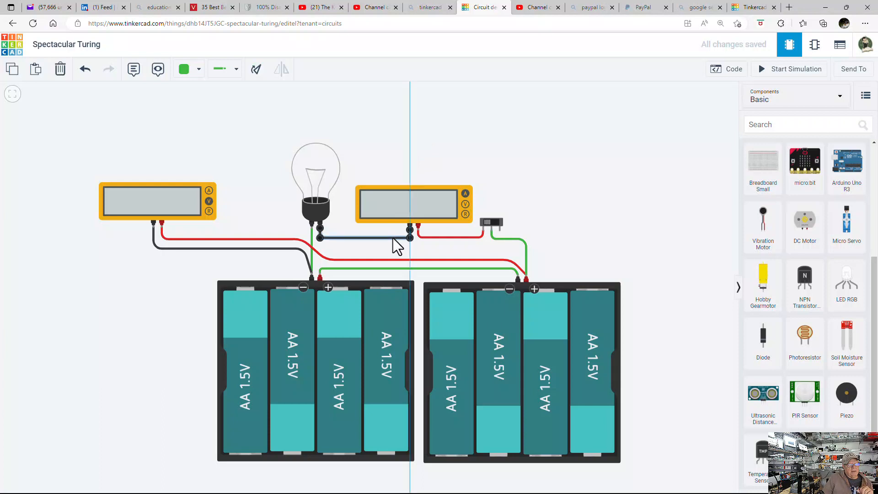
click(388, 252)
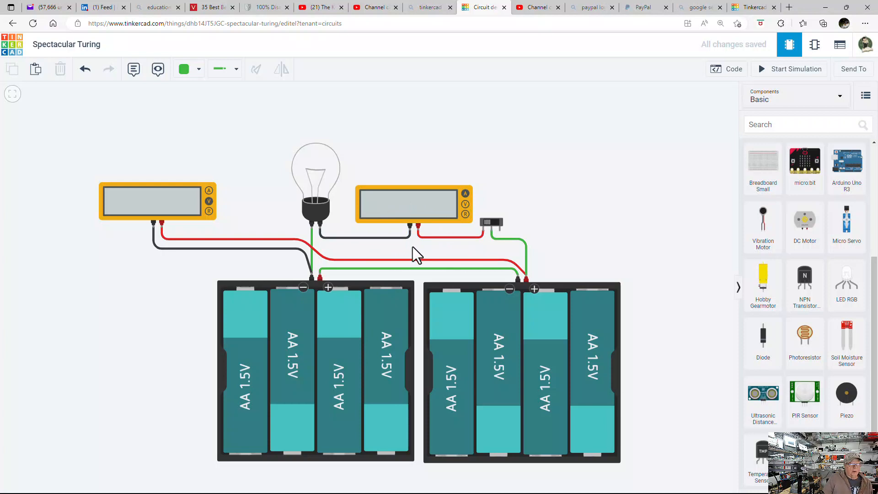
Simulate the tidied circuit, check both multimeters with the slideswitch off and on, and stop the simulation.
click(787, 69)
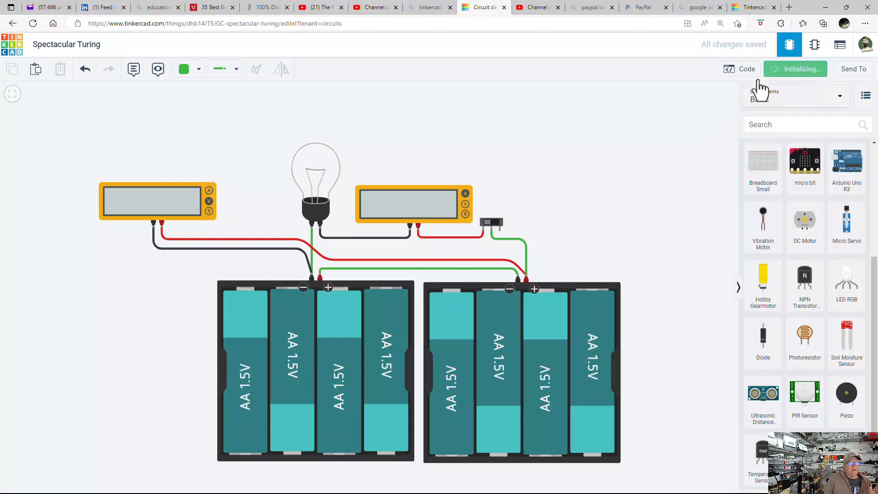
click(496, 221)
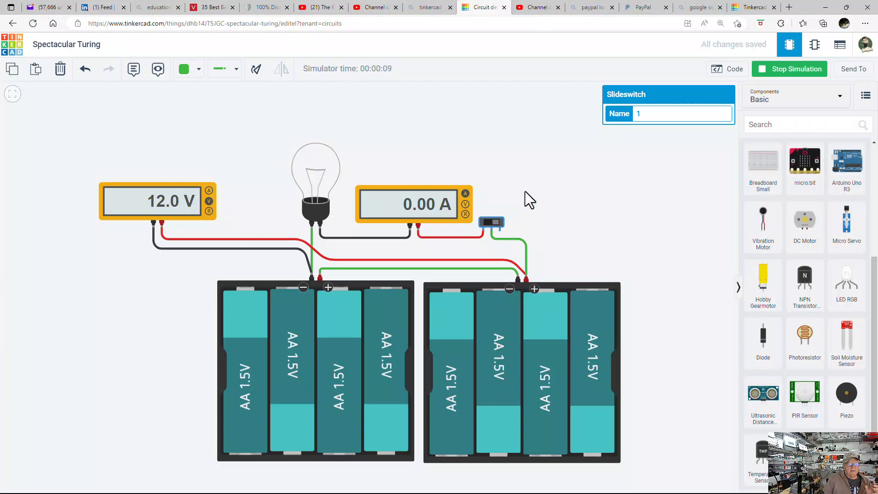
click(491, 221)
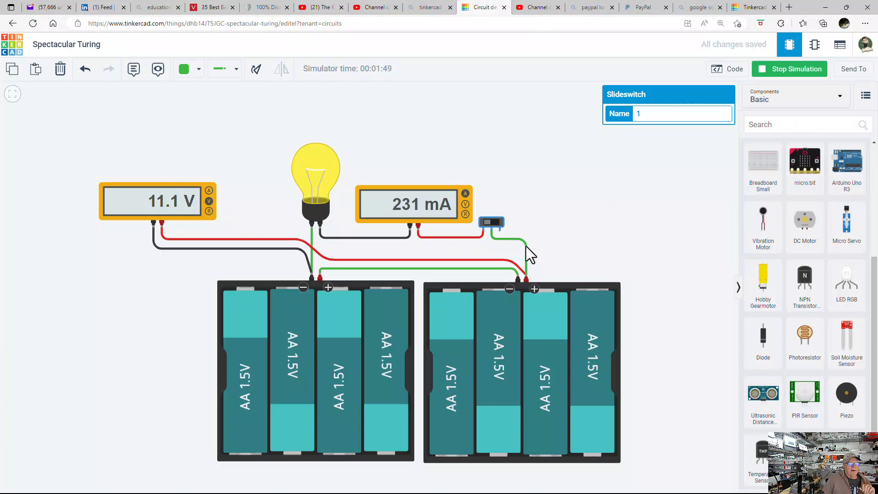
click(787, 72)
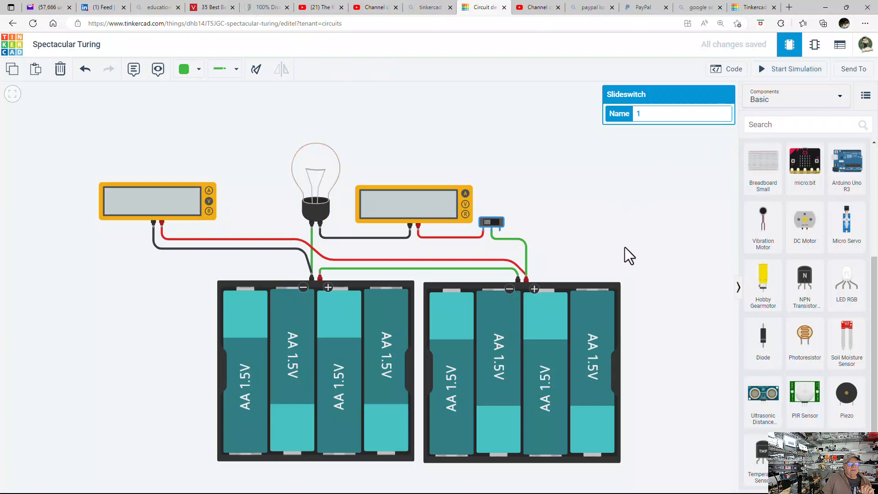
scroll(625, 247, down, 2)
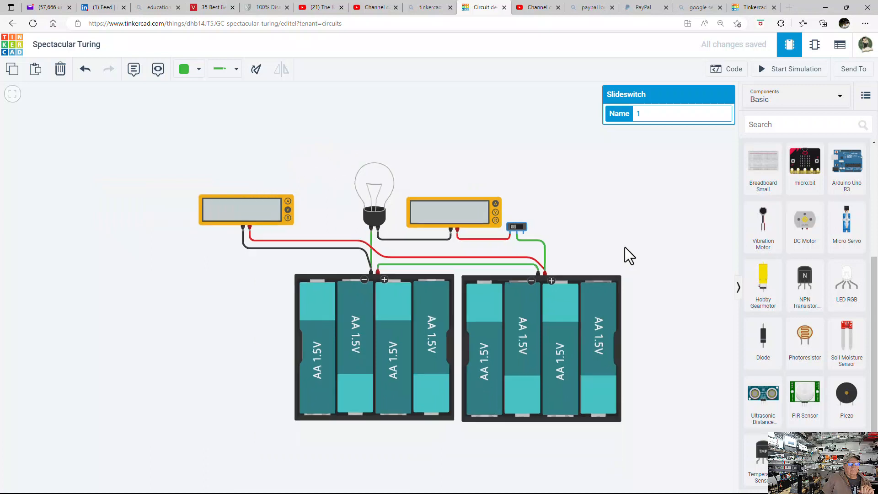
Add a small breadboard to the right of the two battery packs, level with them.
scroll(625, 247, down, 1)
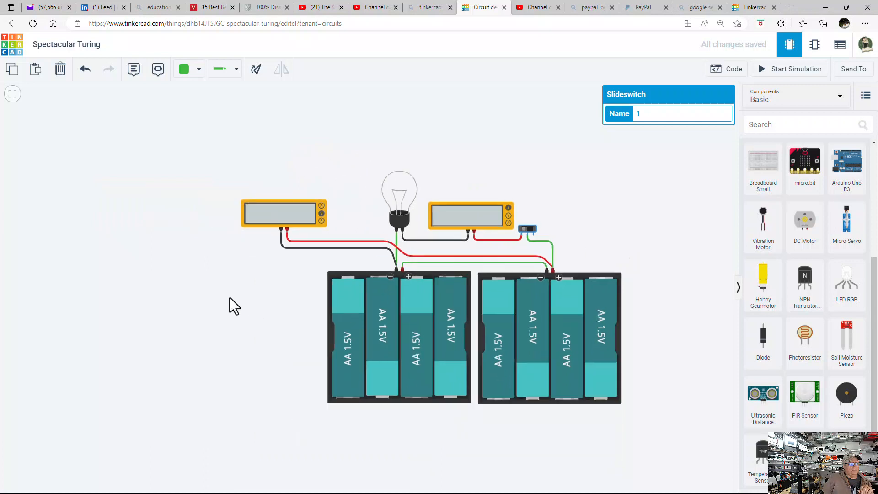
drag(288, 304, 133, 281)
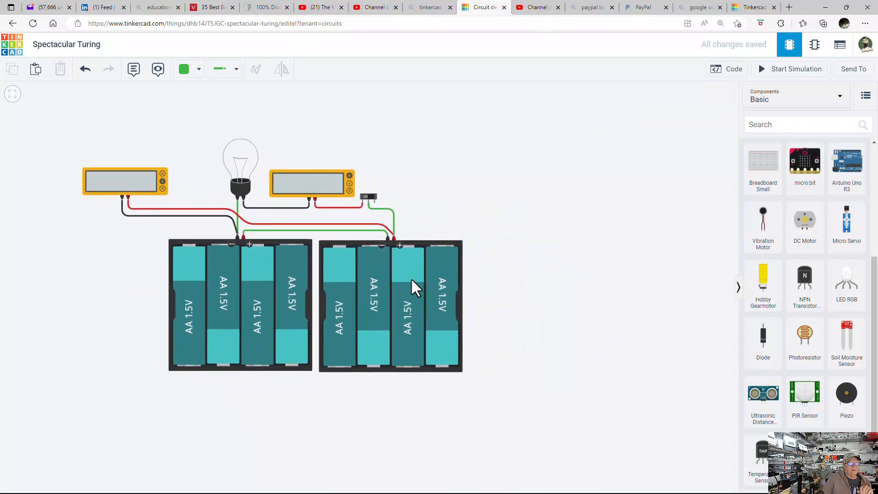
click(756, 172)
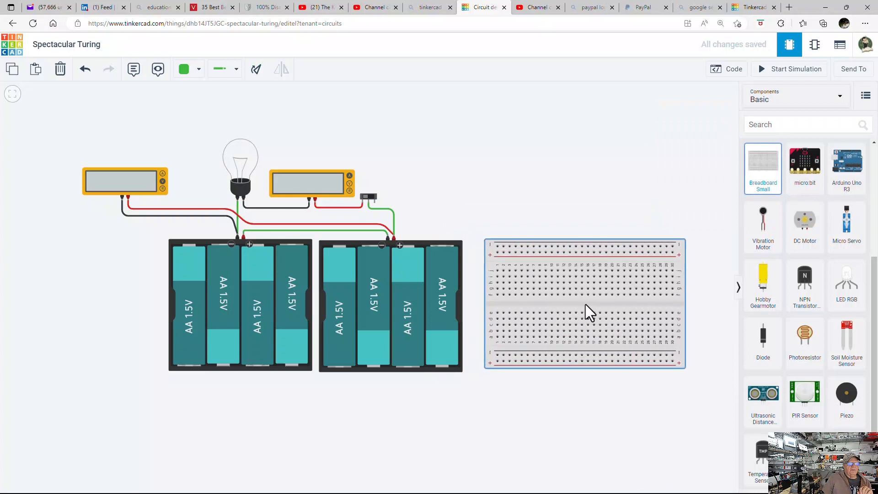
click(586, 305)
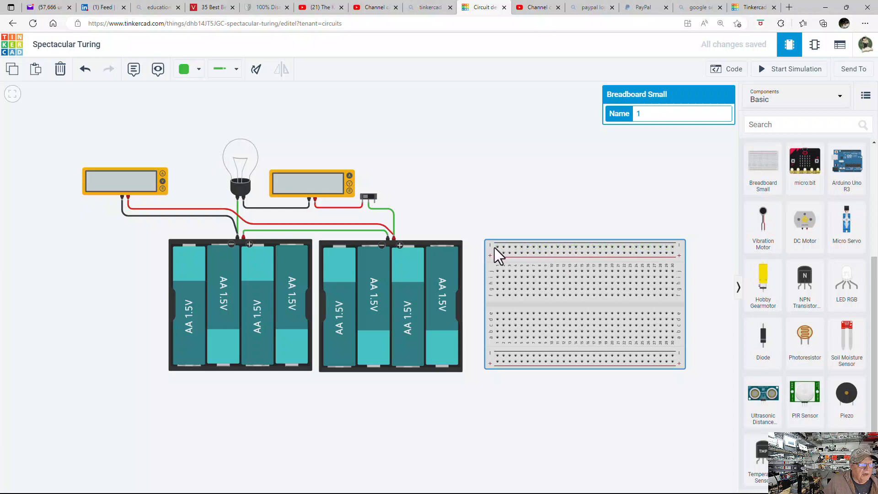
click(513, 202)
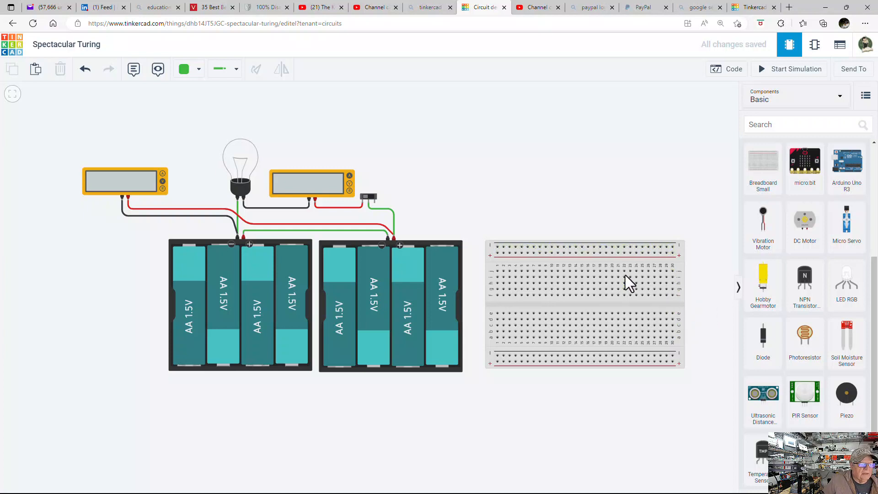
Move the breadboard up, above and to the right of the second battery pack.
drag(625, 275, 556, 125)
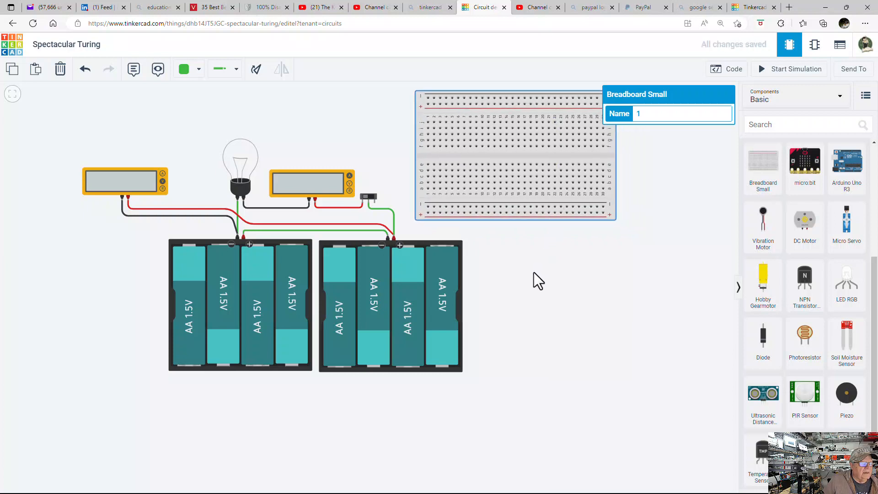
scroll(533, 273, down, 1)
scroll(533, 272, down, 1)
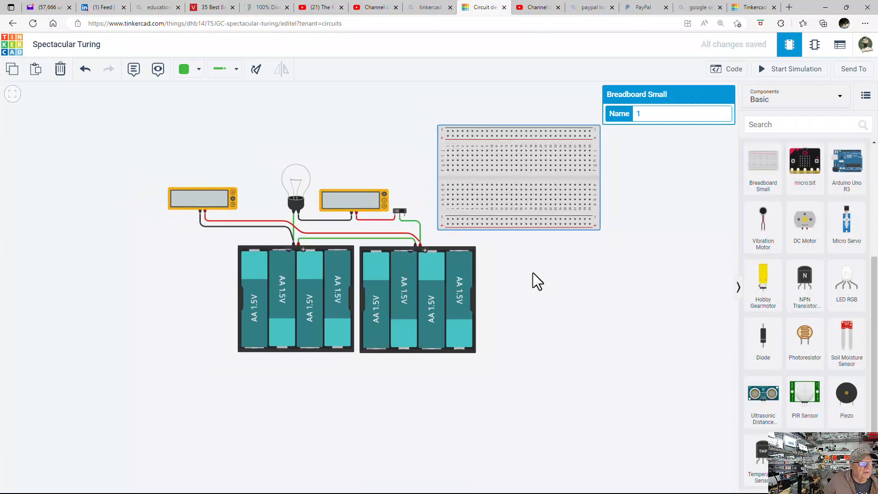
drag(534, 272, 408, 278)
click(430, 204)
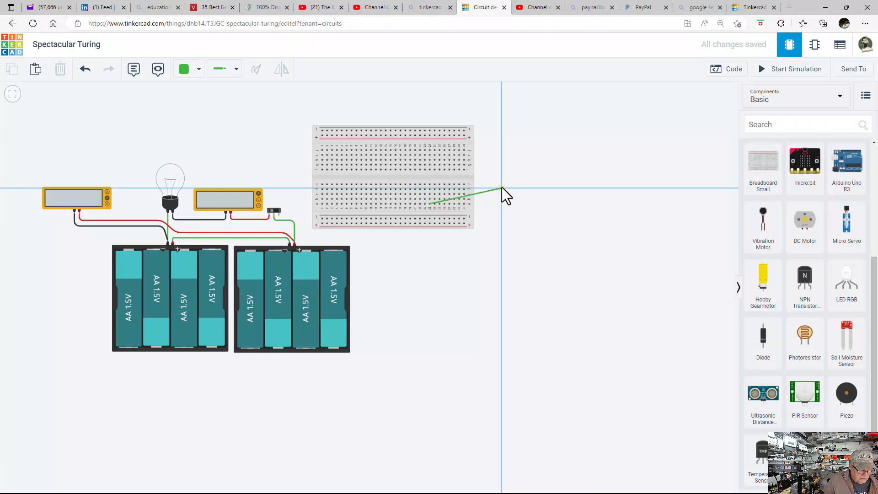
key(Escape)
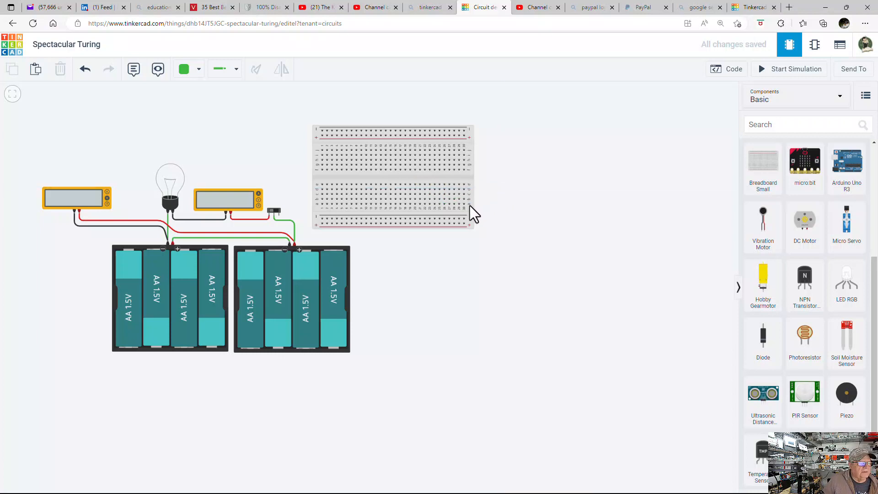
drag(472, 209, 480, 183)
Attach a 9V battery to the right end of the breadboard's upper power rails and move the breadboard with it farther from the battery packs.
scroll(765, 335, up, 3)
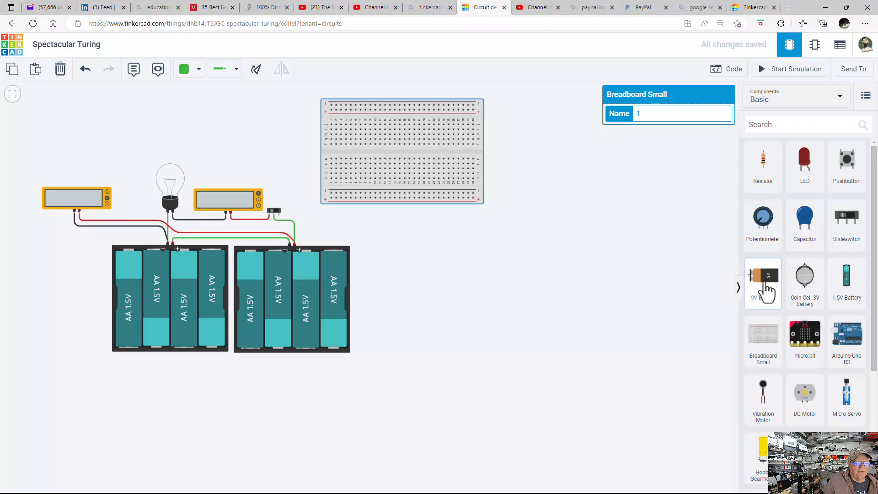
drag(768, 292, 476, 106)
click(607, 190)
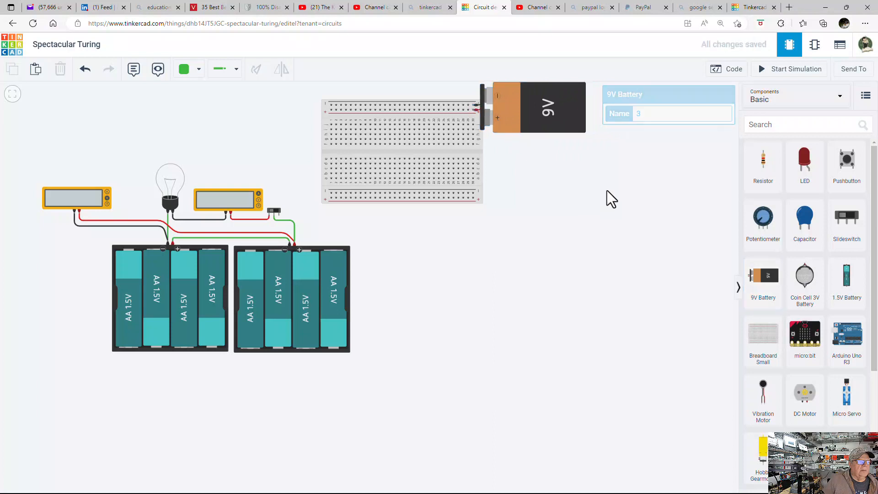
drag(457, 147, 569, 218)
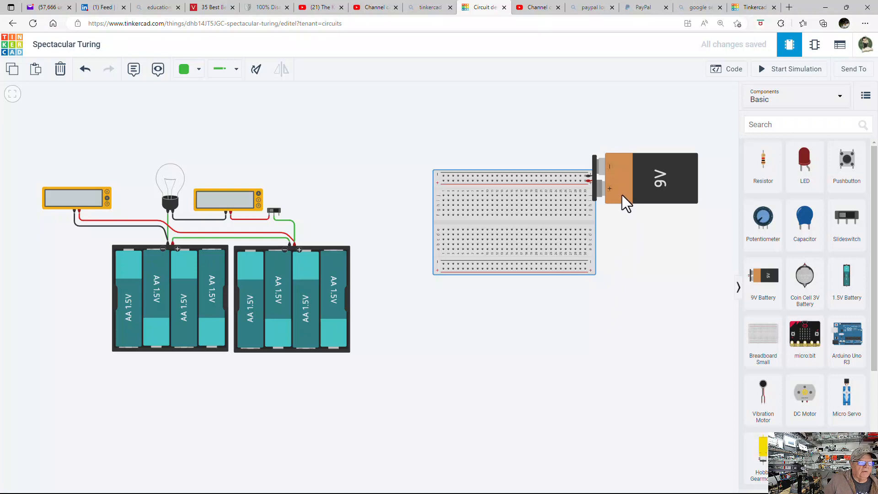
Link the breadboard's upper and lower negative rails with a square-bent black wire around its left end.
click(444, 176)
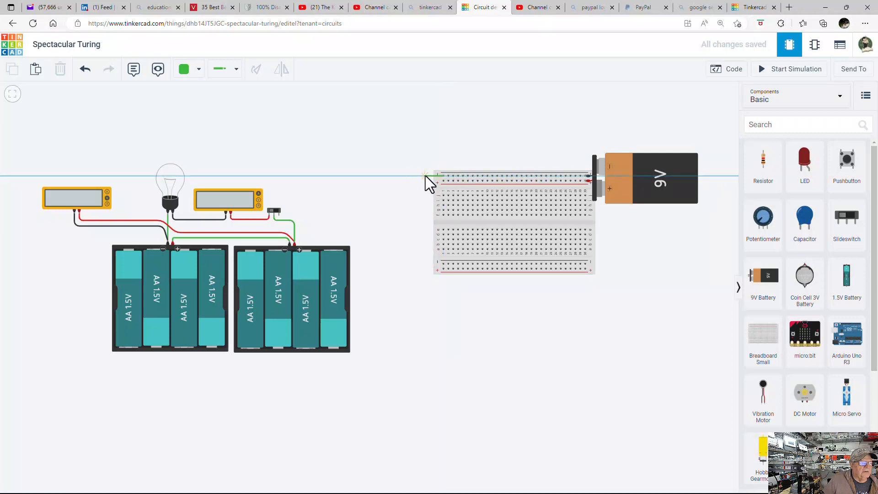
click(426, 176)
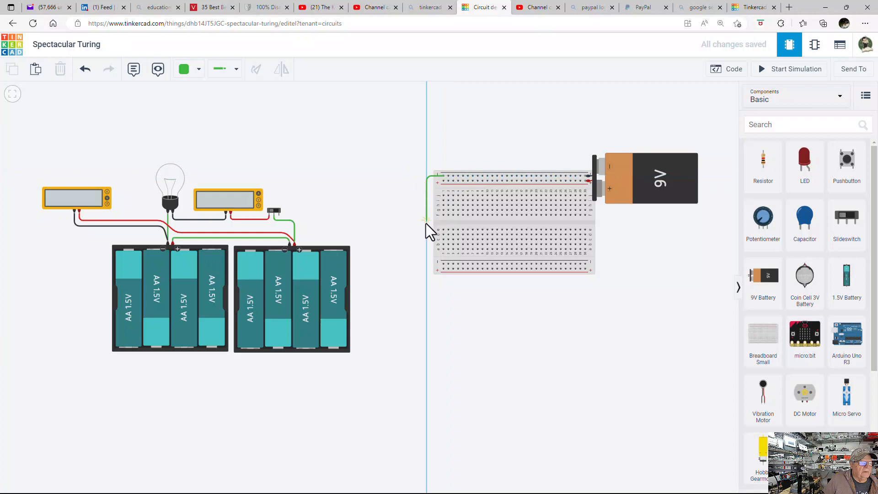
click(428, 261)
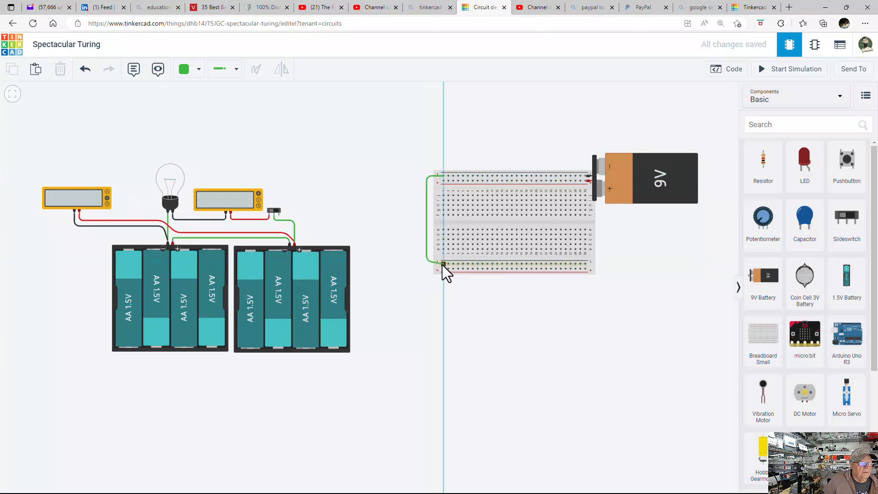
click(443, 265)
drag(427, 261, 426, 264)
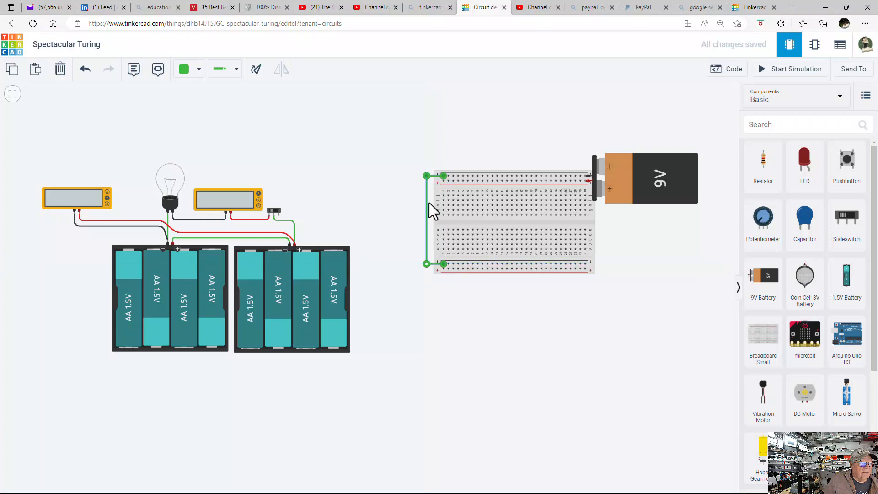
drag(427, 176, 427, 176)
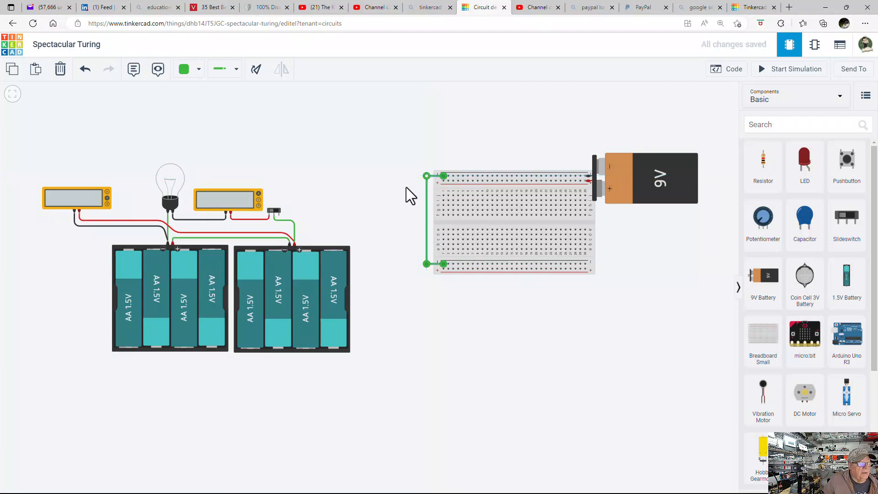
key(0)
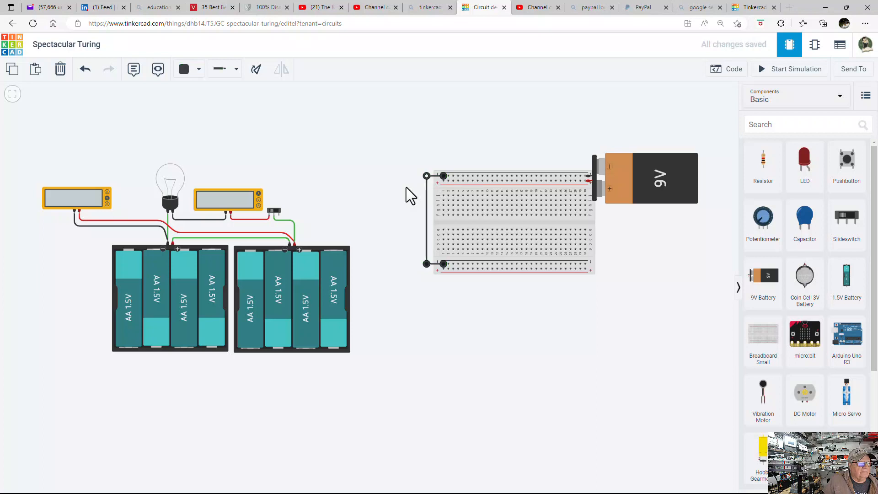
Link the breadboard's upper and lower positive rails with a square-bent red wire routed outside the black one.
click(443, 183)
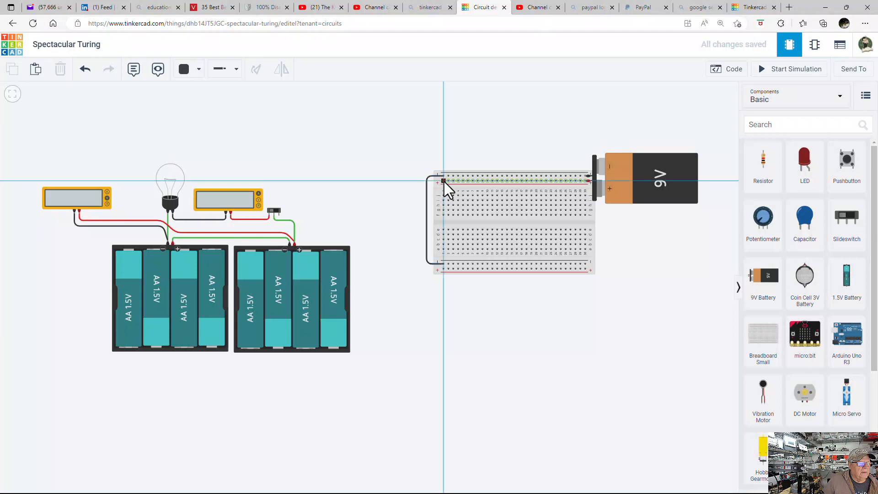
click(421, 182)
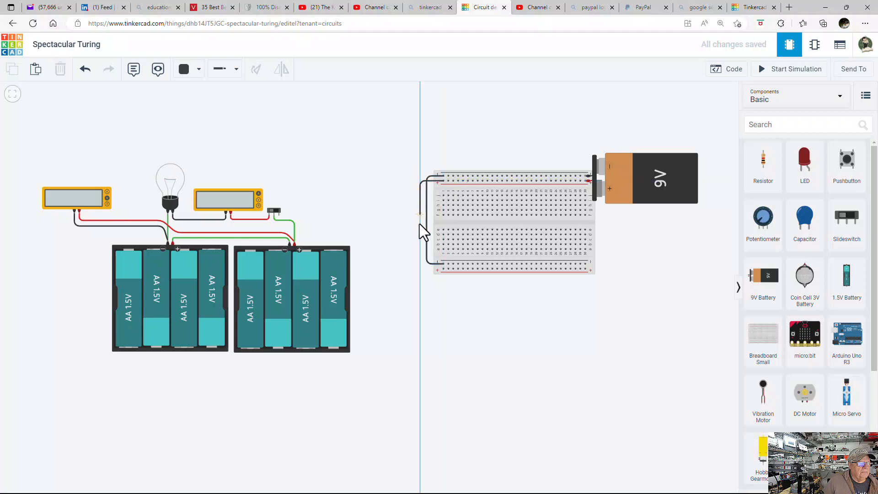
click(421, 269)
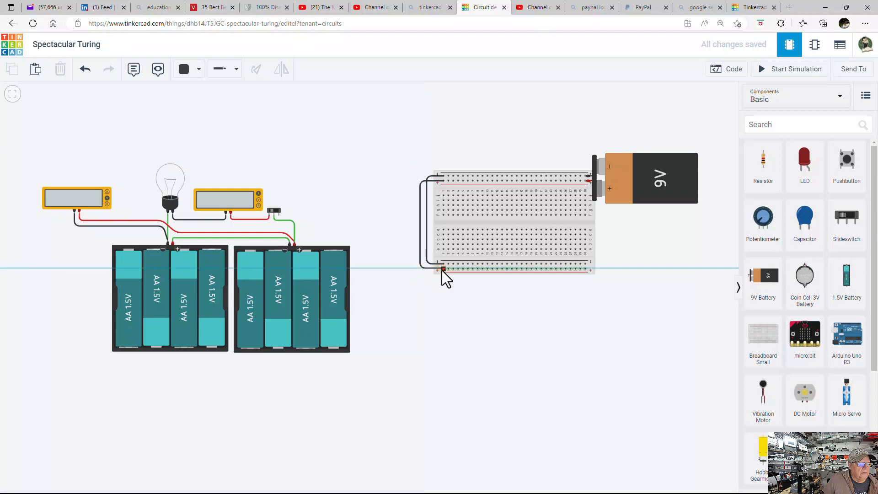
click(442, 270)
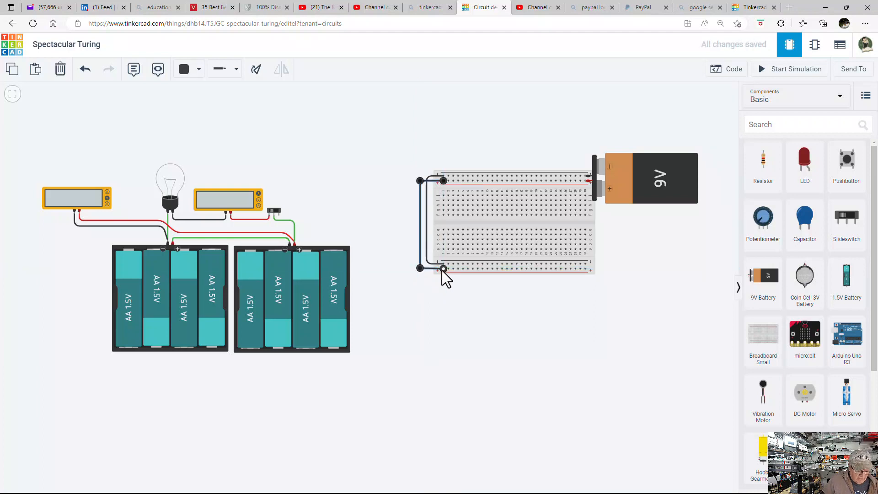
key(2)
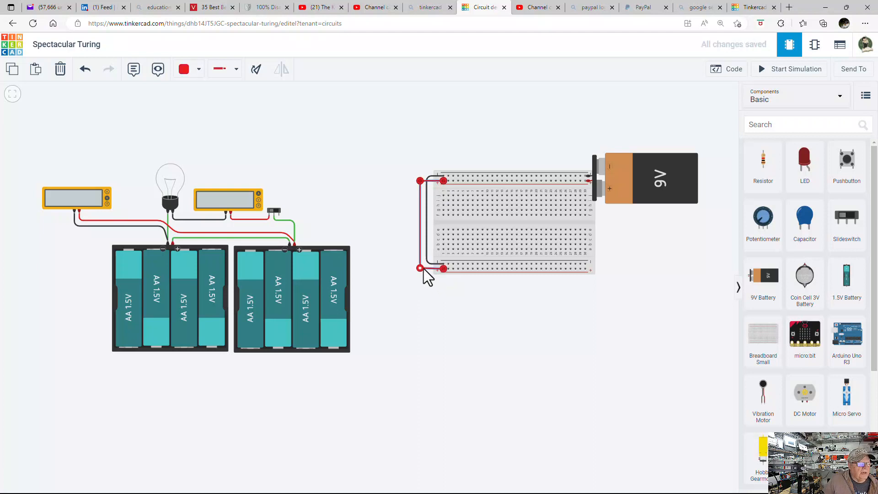
click(422, 269)
click(420, 179)
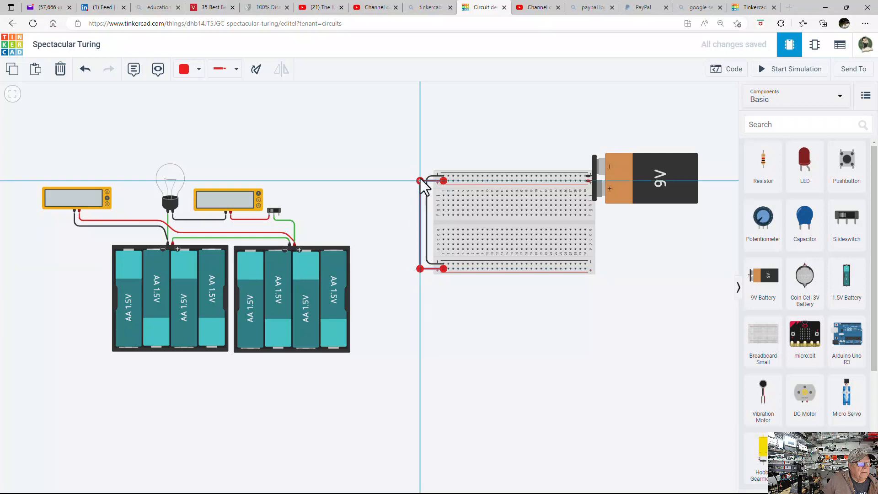
click(404, 164)
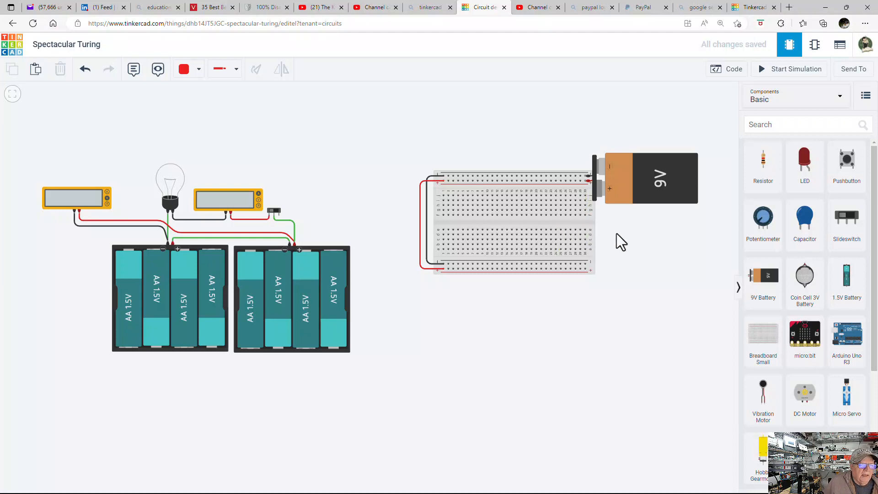
Route a green wire from the breadboard's last column along the central gap to the lower half, about nine columns to the left.
click(586, 215)
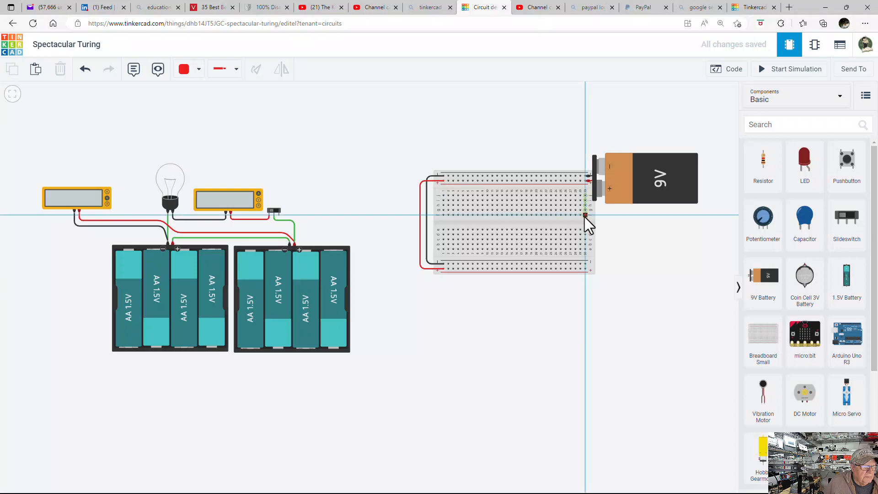
click(585, 221)
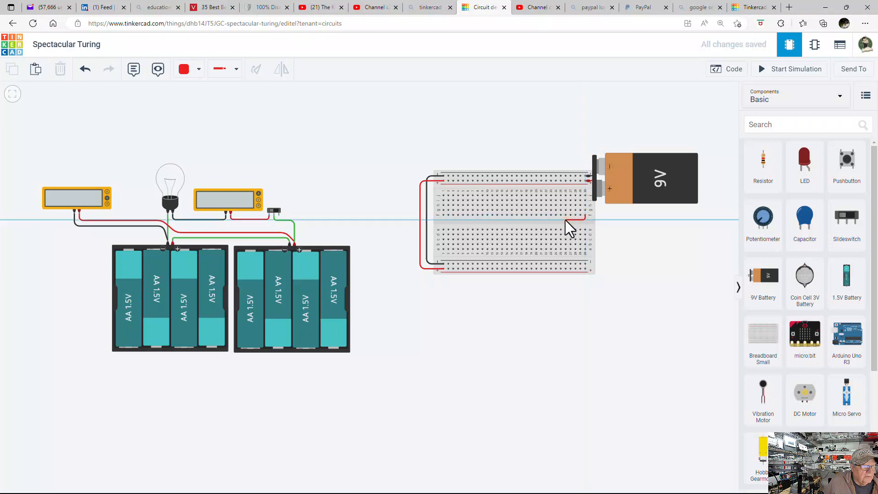
click(541, 221)
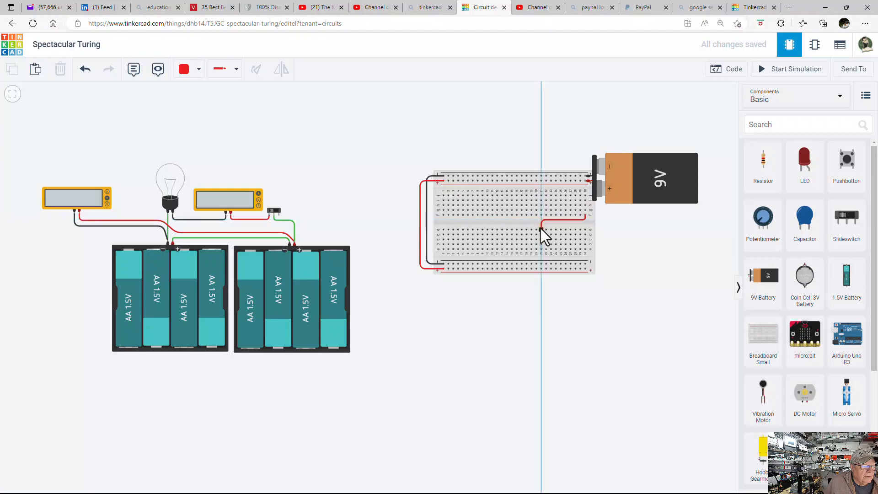
click(540, 229)
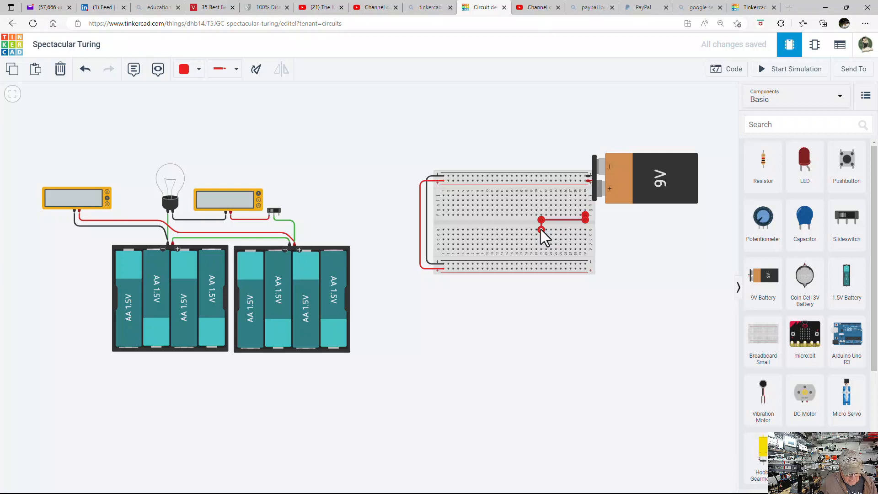
key(5)
click(693, 263)
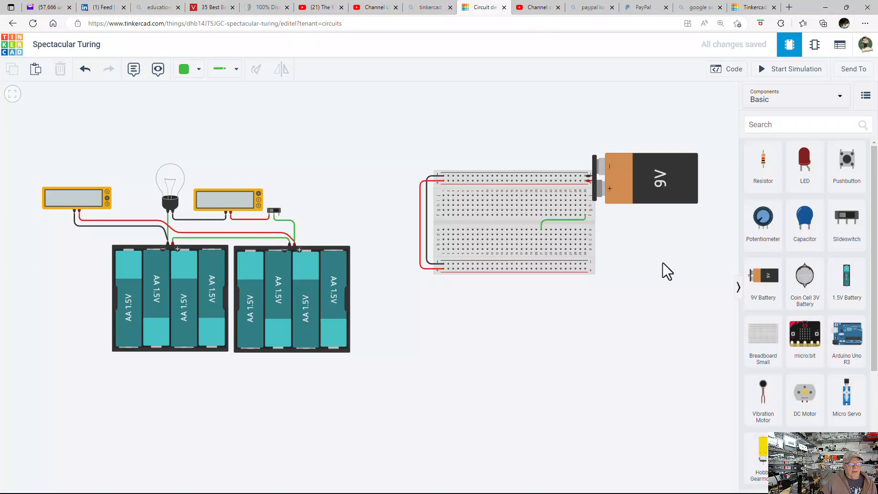
Cycle the central breadboard wire through the preset colours, including blue, and end on purple.
click(563, 221)
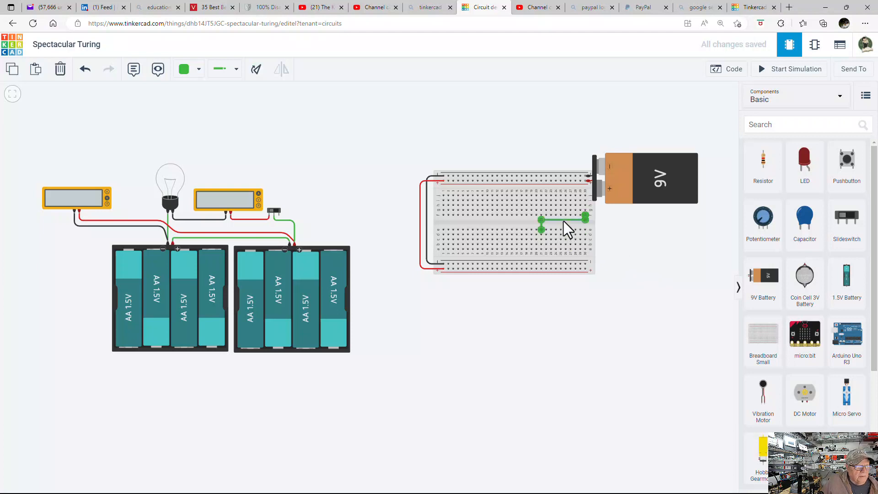
key(1)
key(2)
key(3)
key(4)
key(5)
key(6)
key(7)
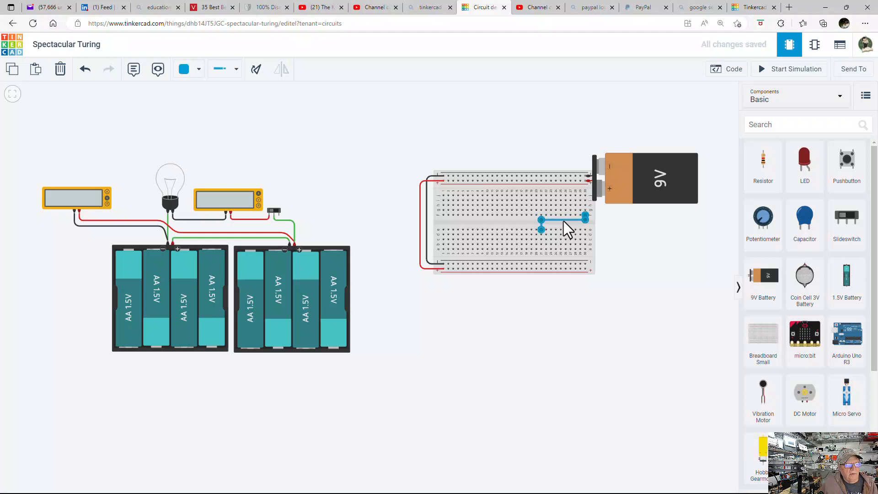
key(8)
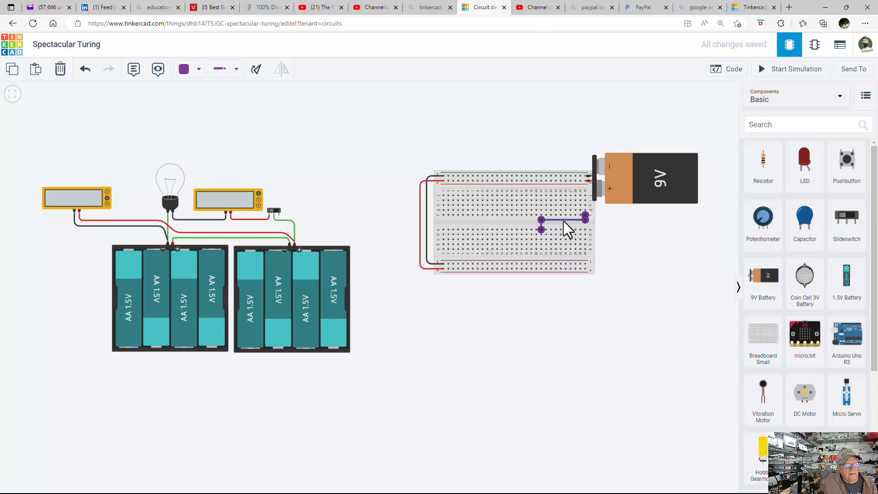
key(9)
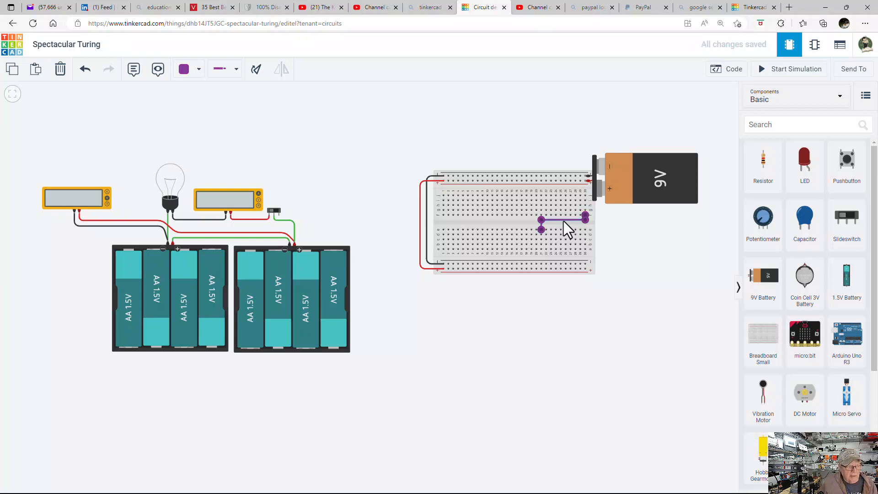
click(617, 268)
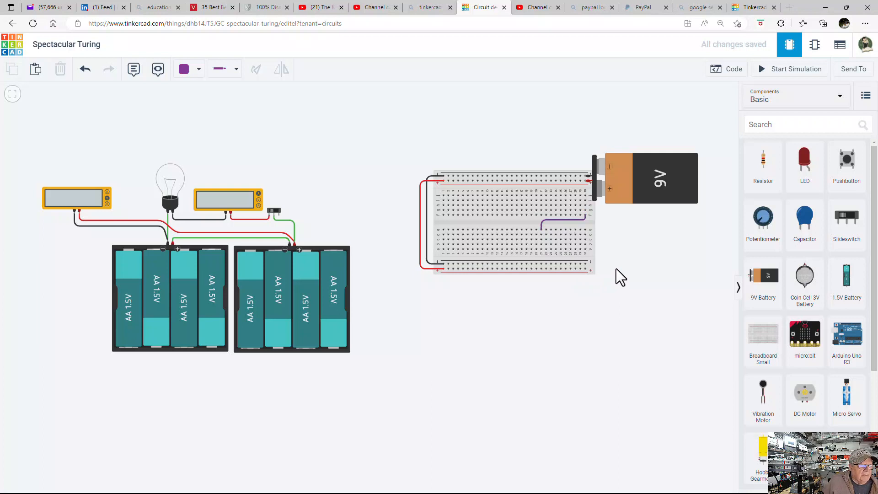
Run the central breadboard wire through the preset colours again, including pink, and leave it brown and selected.
click(556, 219)
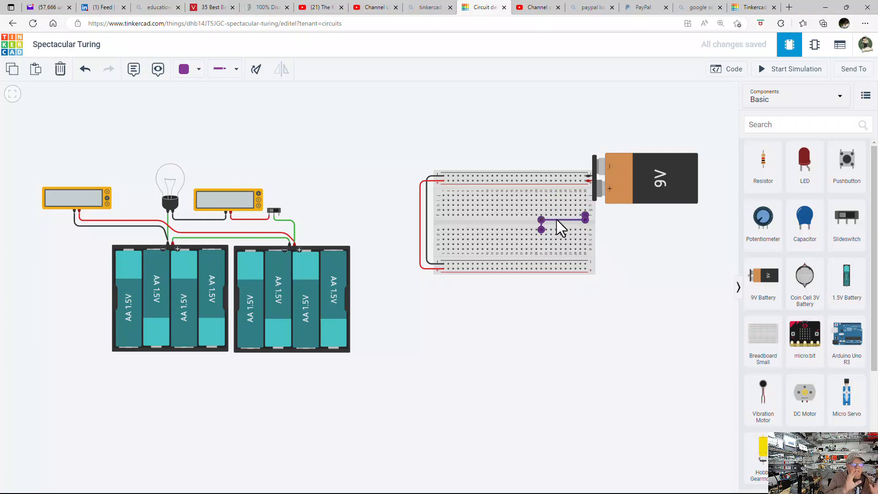
key(1)
key(2)
key(3)
key(4)
key(5)
key(6)
key(7)
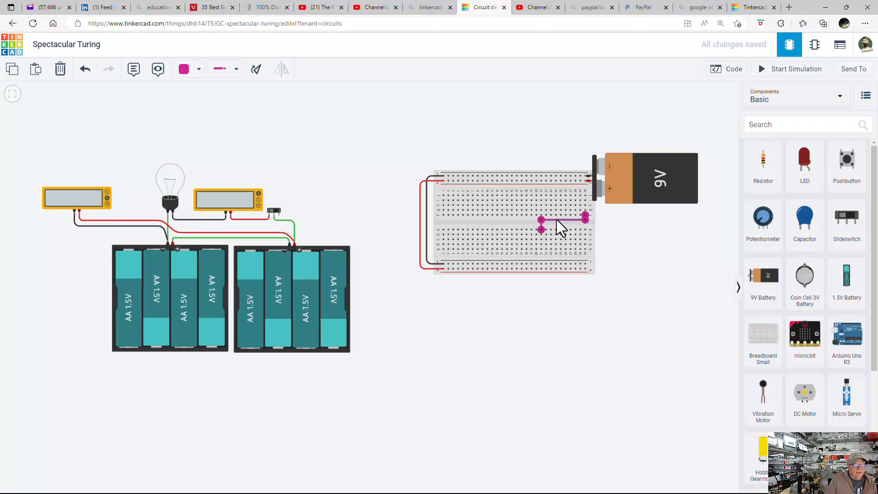
key(9)
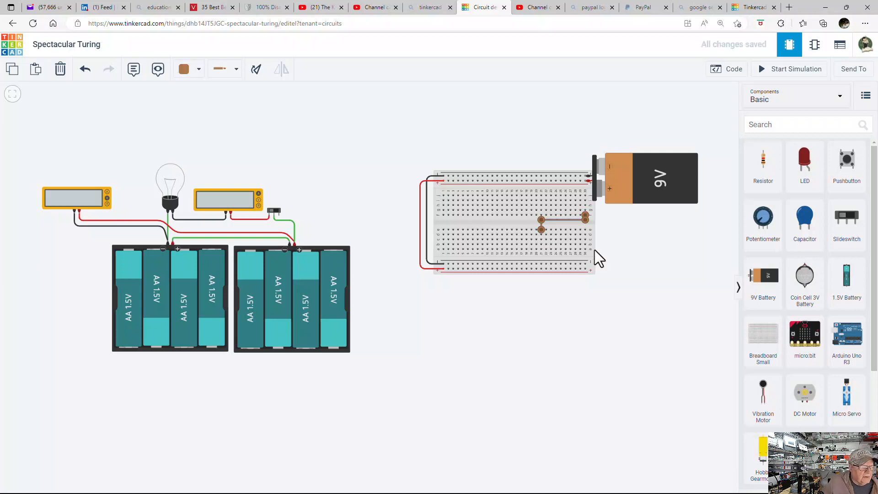
click(616, 251)
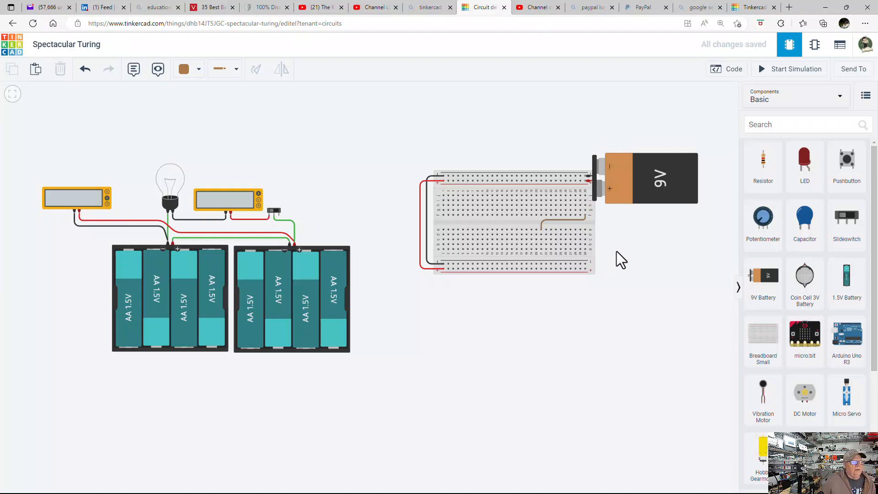
click(572, 220)
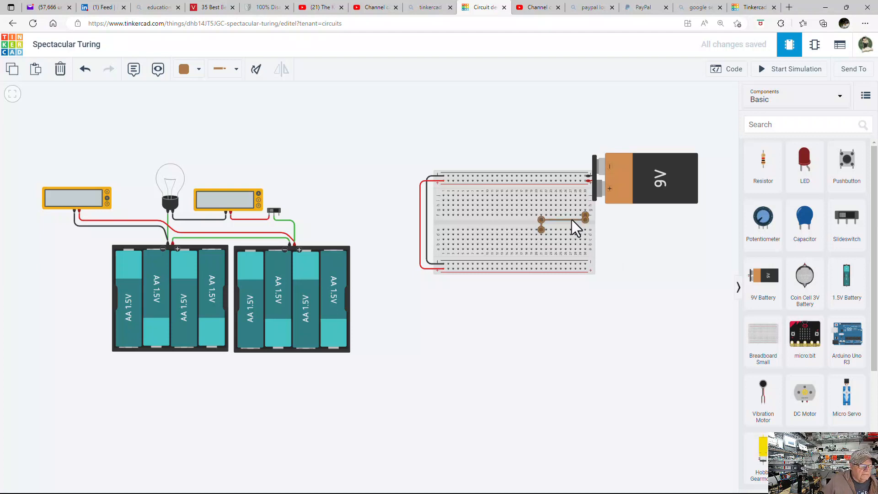